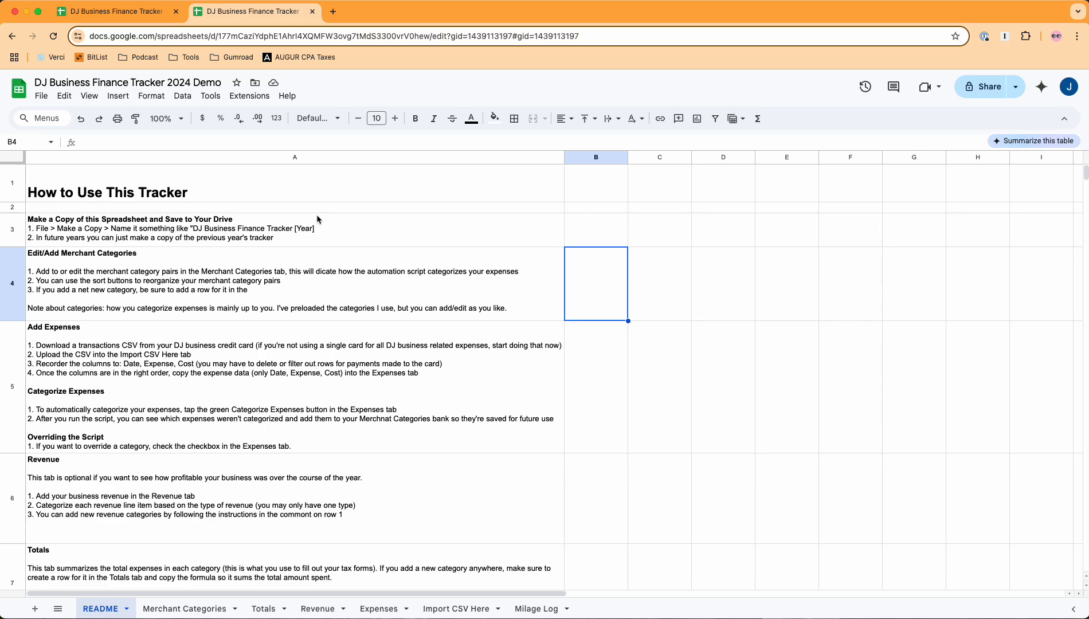
# Step: Close the existing demo tracker and copy the template spreadsheet under the name "DJ Business Finance Tracker 2024 Demo"
pyautogui.click(294, 179)
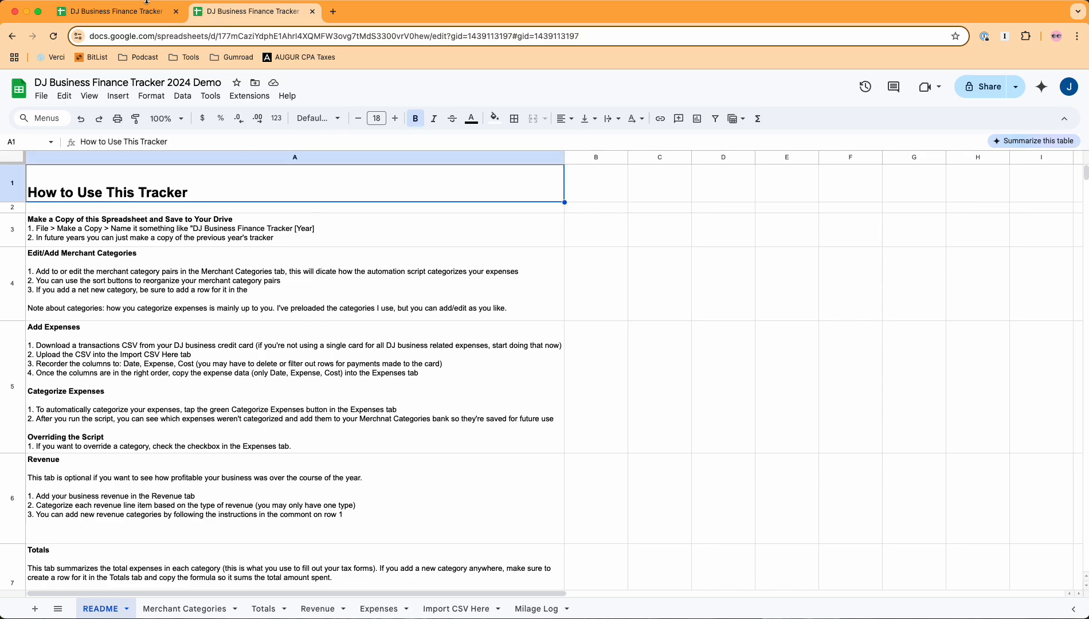
pyautogui.click(313, 10)
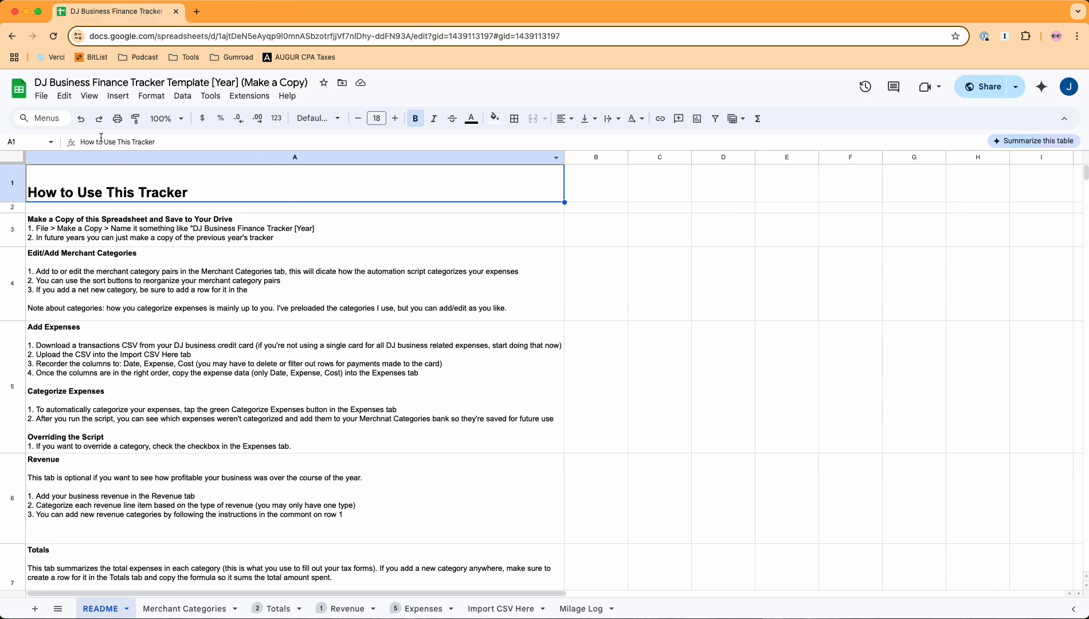
pyautogui.click(40, 97)
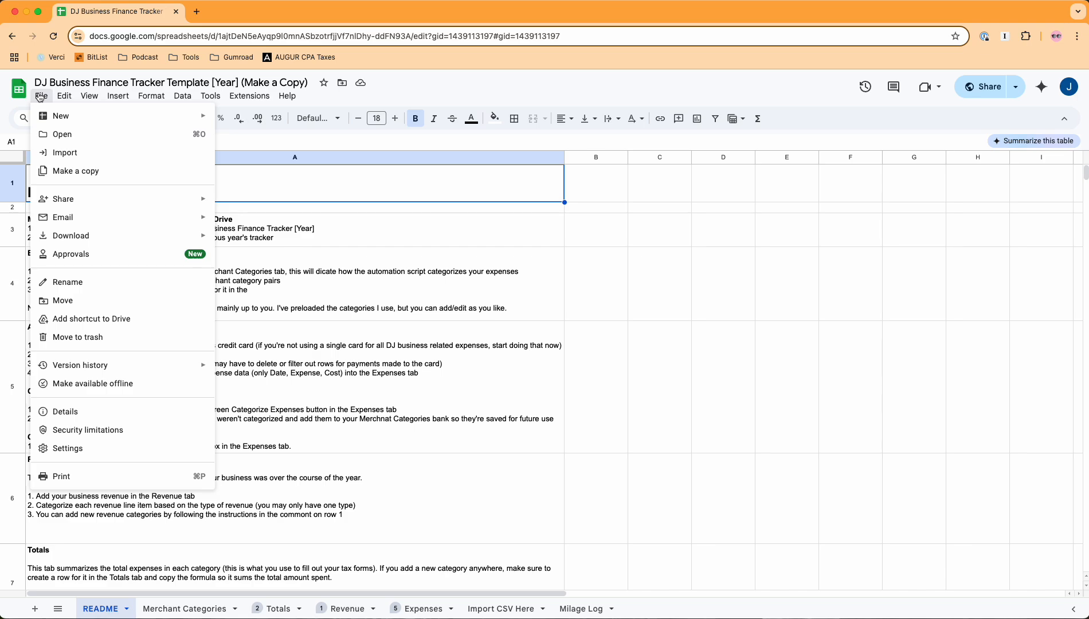
pyautogui.click(92, 169)
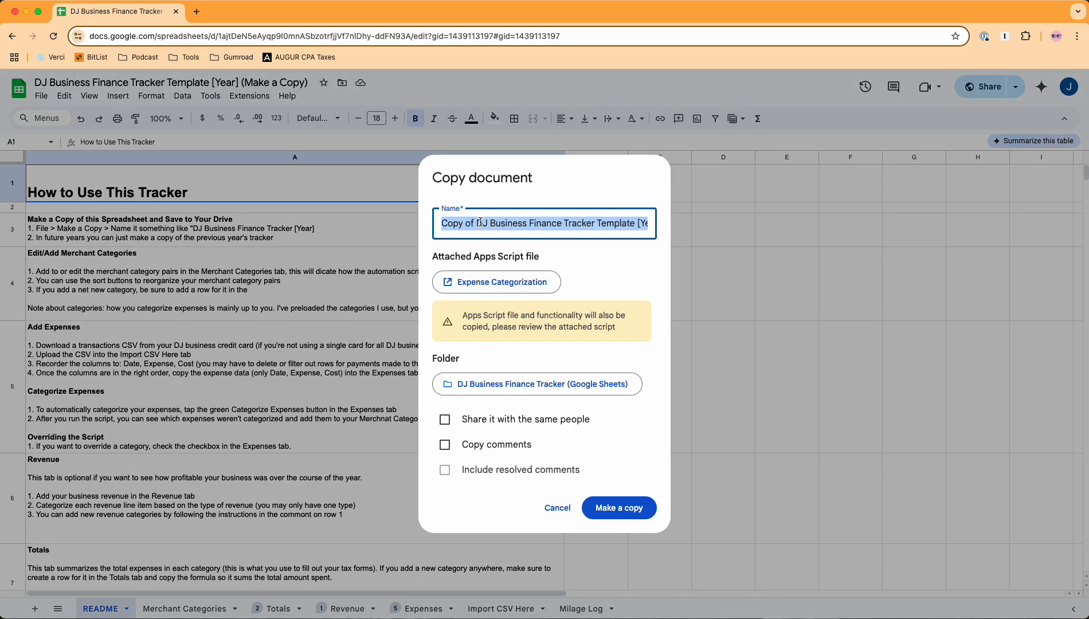
pyautogui.moveTo(477, 223); pyautogui.dragTo(427, 227)
pyautogui.press('BackSpace')
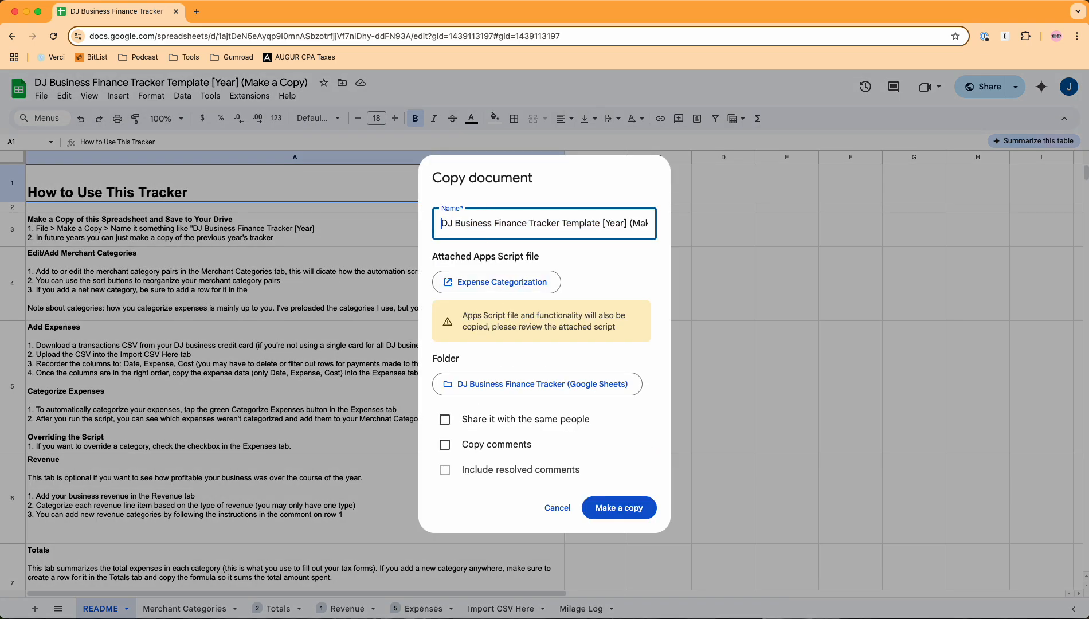
pyautogui.moveTo(557, 225); pyautogui.dragTo(692, 228)
pyautogui.write('2024 Demo')
pyautogui.click(629, 507)
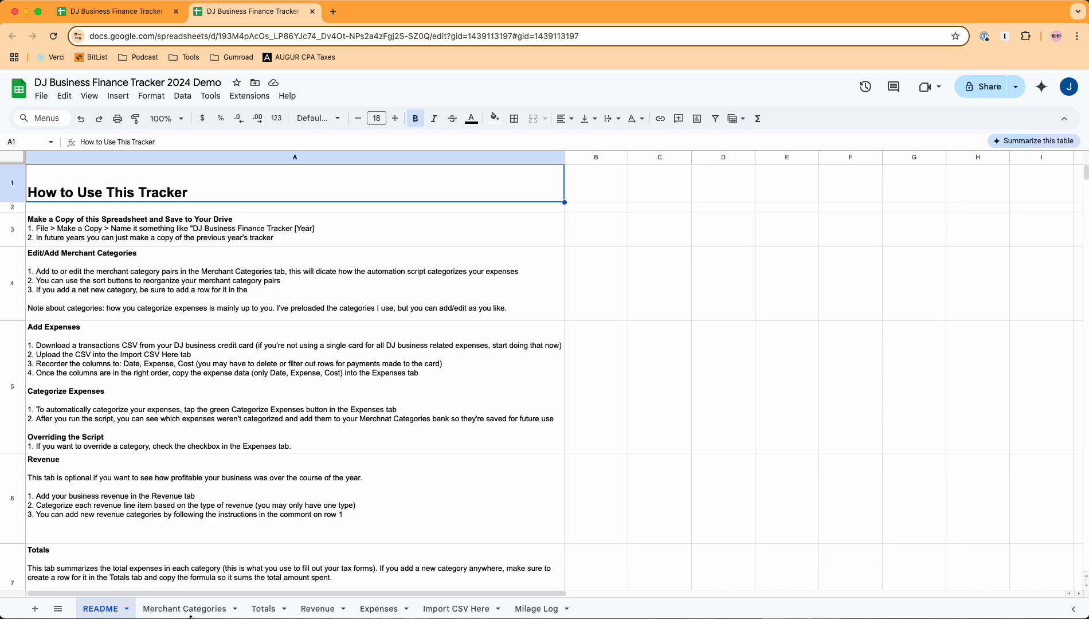
# Step: Open the Merchant Categories sheet and examine the preloaded merchant and category pairs
pyautogui.click(214, 608)
pyautogui.moveTo(79, 343); pyautogui.dragTo(166, 496)
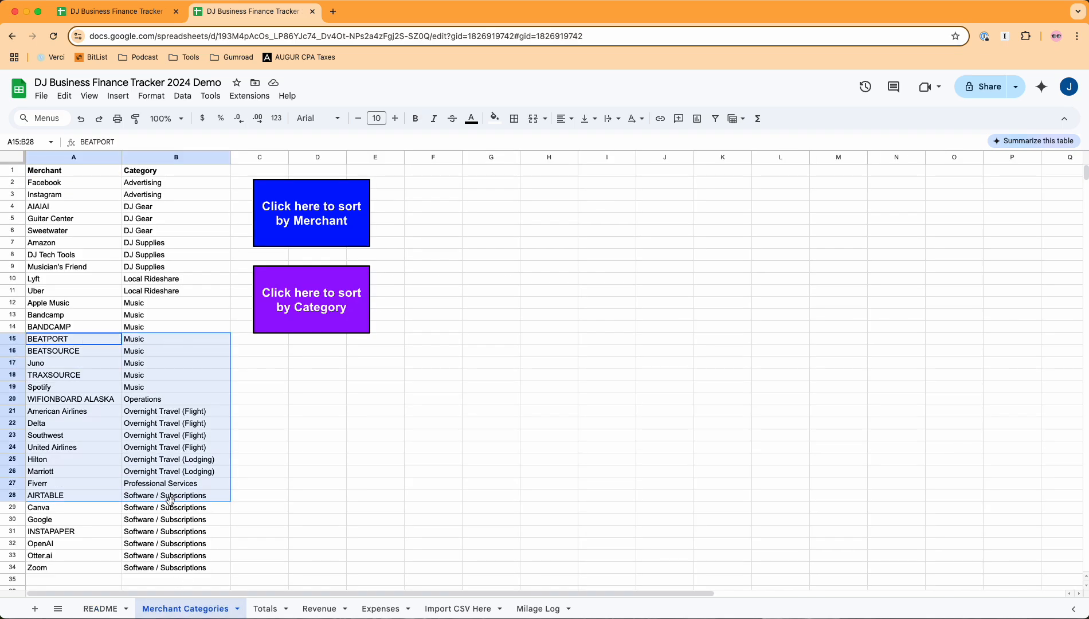
pyautogui.click(90, 439)
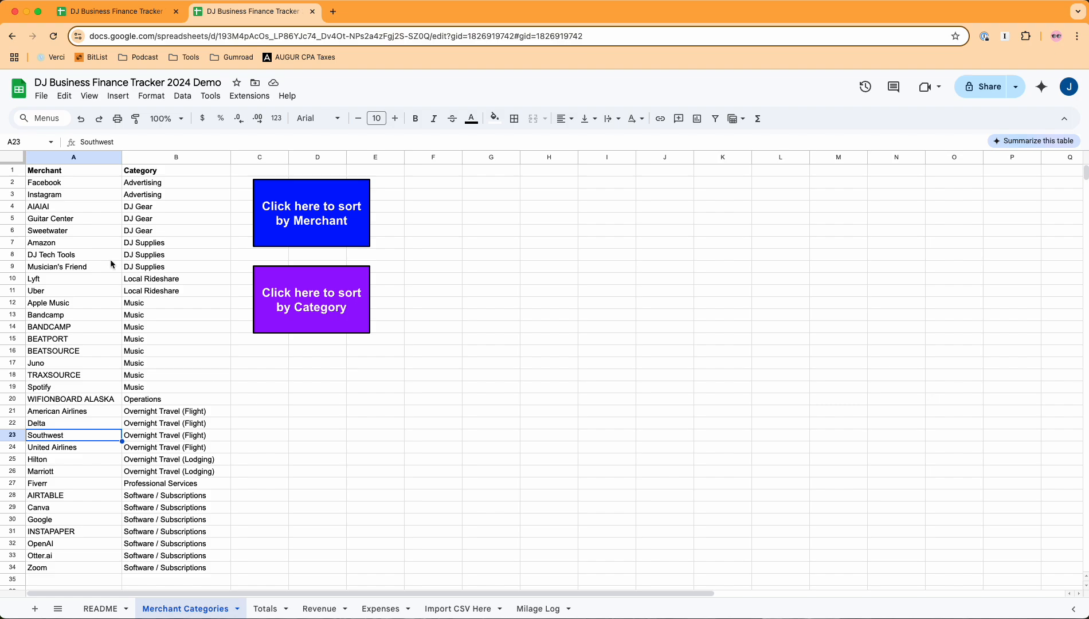
pyautogui.moveTo(79, 181); pyautogui.dragTo(153, 424)
pyautogui.rightClick(152, 424)
pyautogui.click(135, 513)
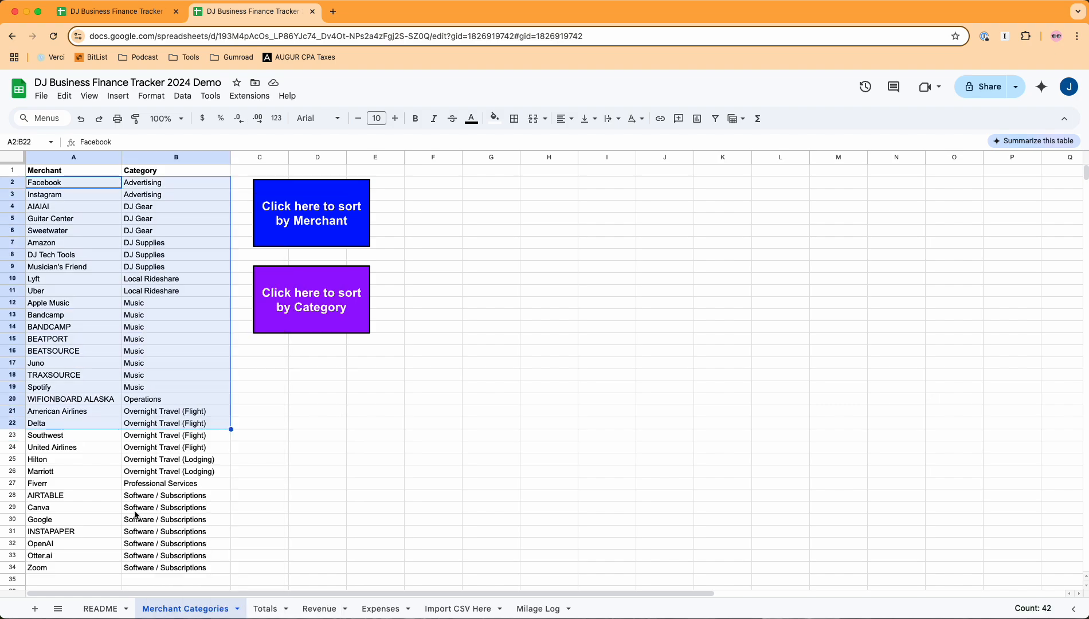
pyautogui.click(102, 505)
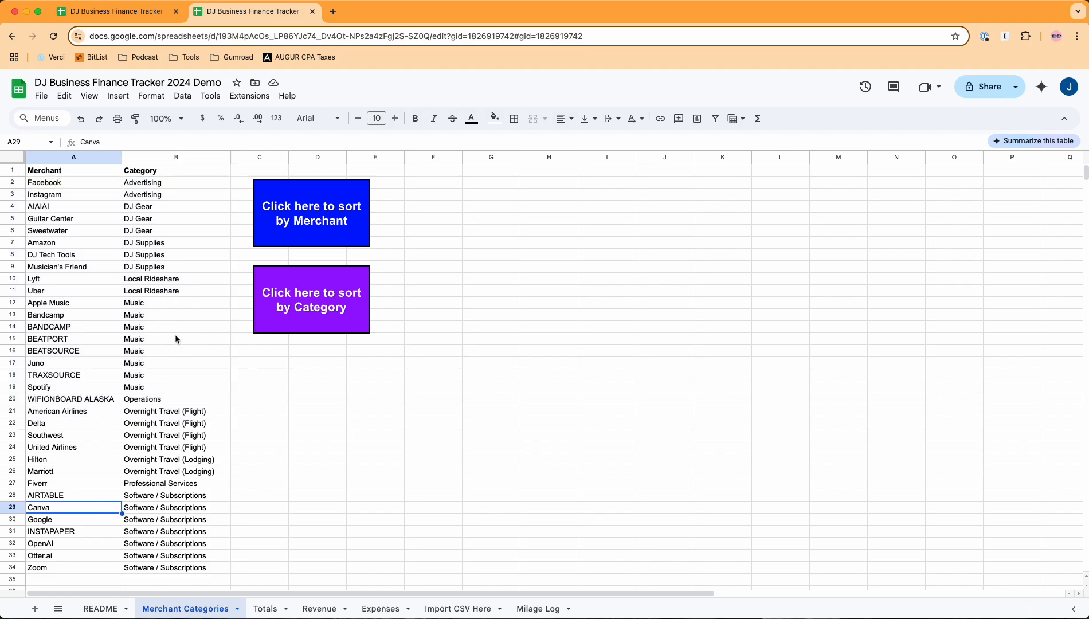
pyautogui.scroll(-1, 174, 334)
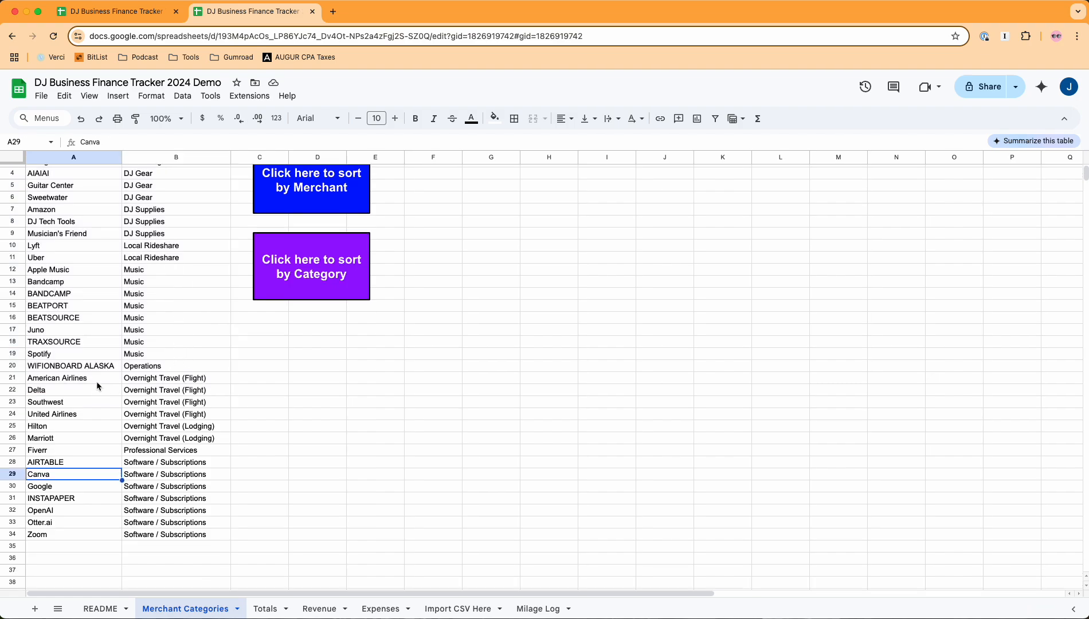
pyautogui.moveTo(101, 381); pyautogui.dragTo(166, 539)
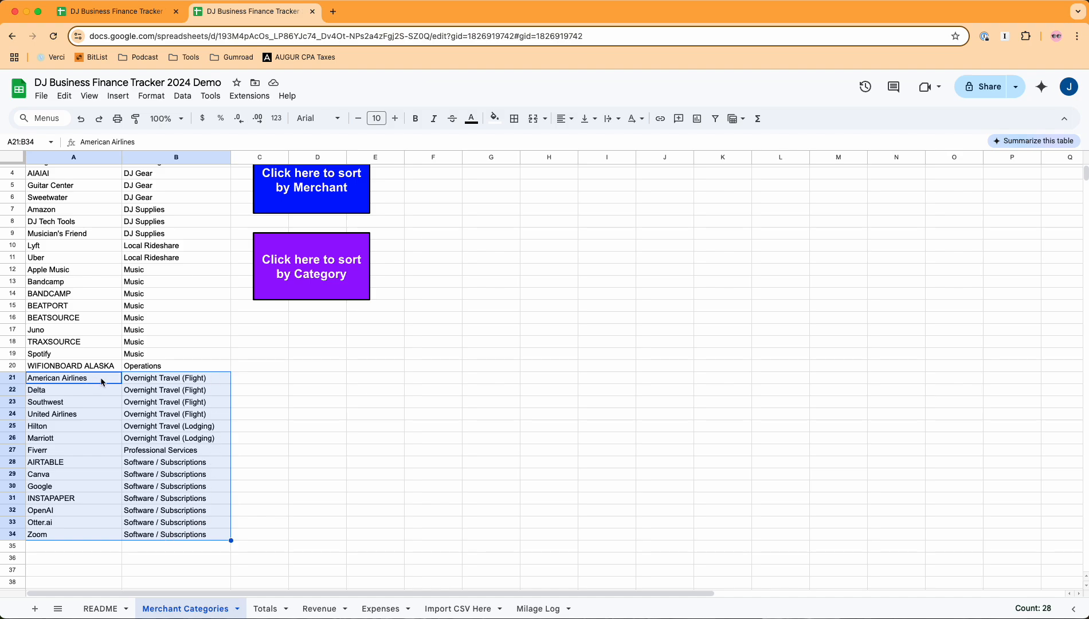
# Step: Add a merchant-category pair in row 35 with "New" as the merchant and "New" as the category
pyautogui.click(71, 547)
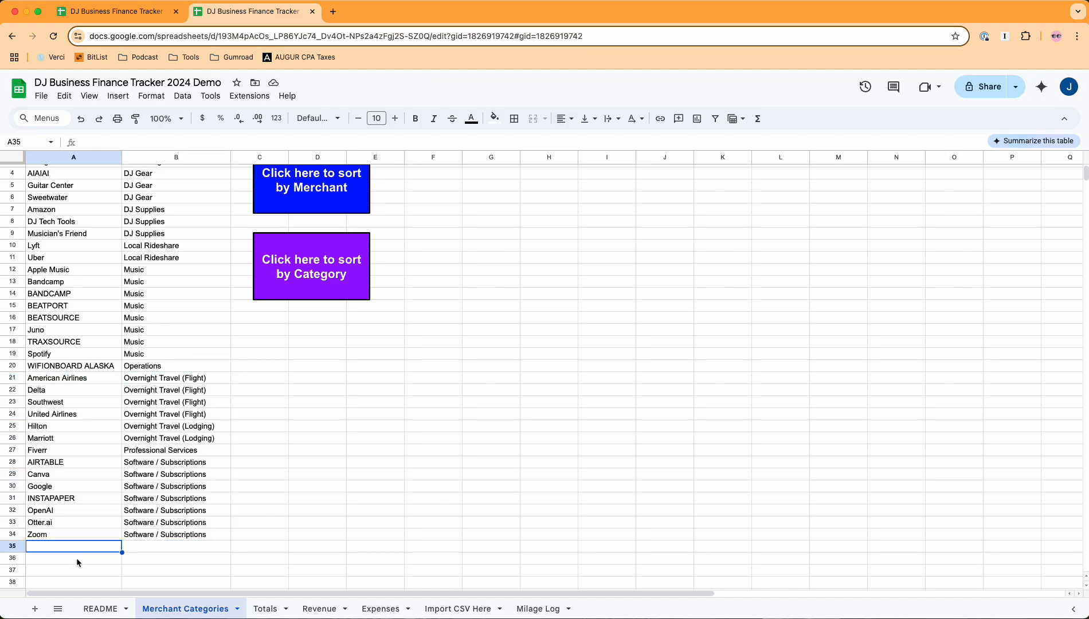
pyautogui.write('New')
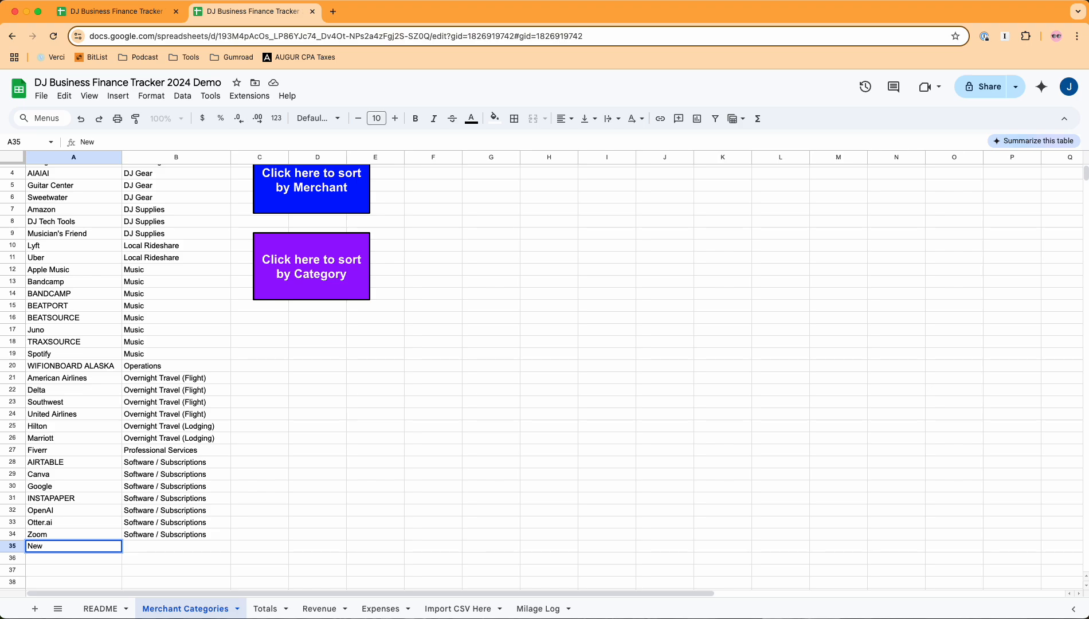
pyautogui.press('Tab')
pyautogui.write('New')
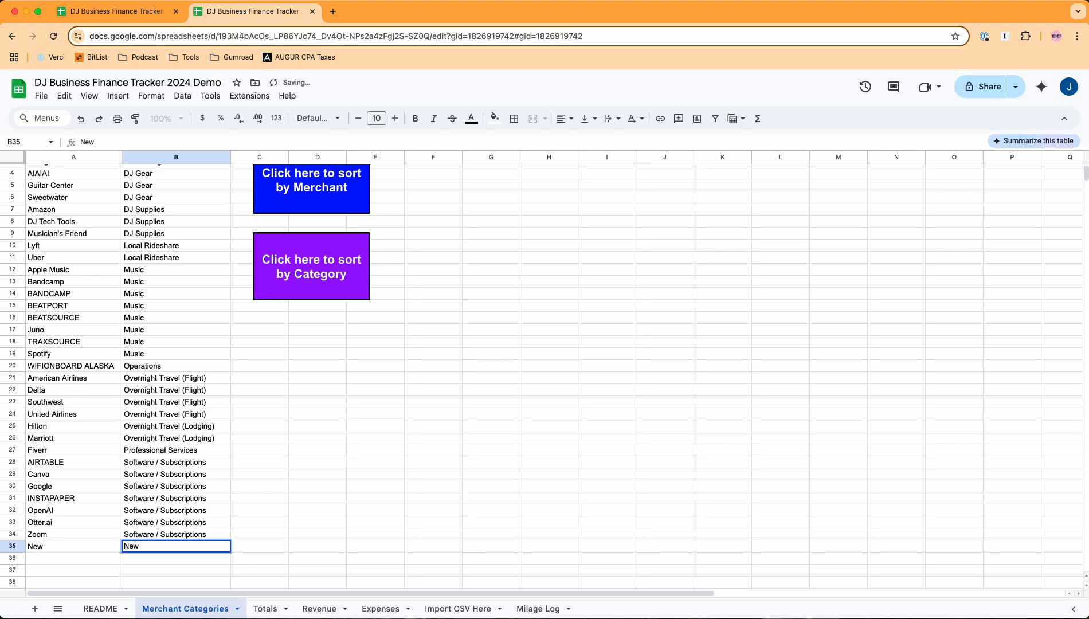
pyautogui.click(255, 531)
# Step: Run the sort-by-merchant script and authorize Expense Categorization to access the Google account
pyautogui.scroll(2, 263, 467)
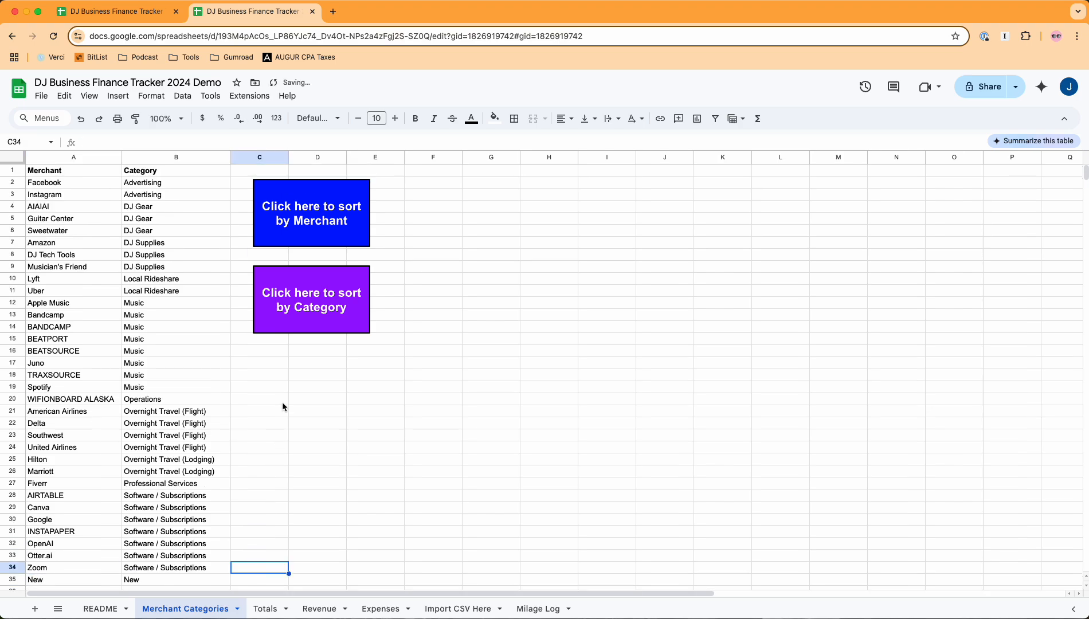
pyautogui.click(305, 228)
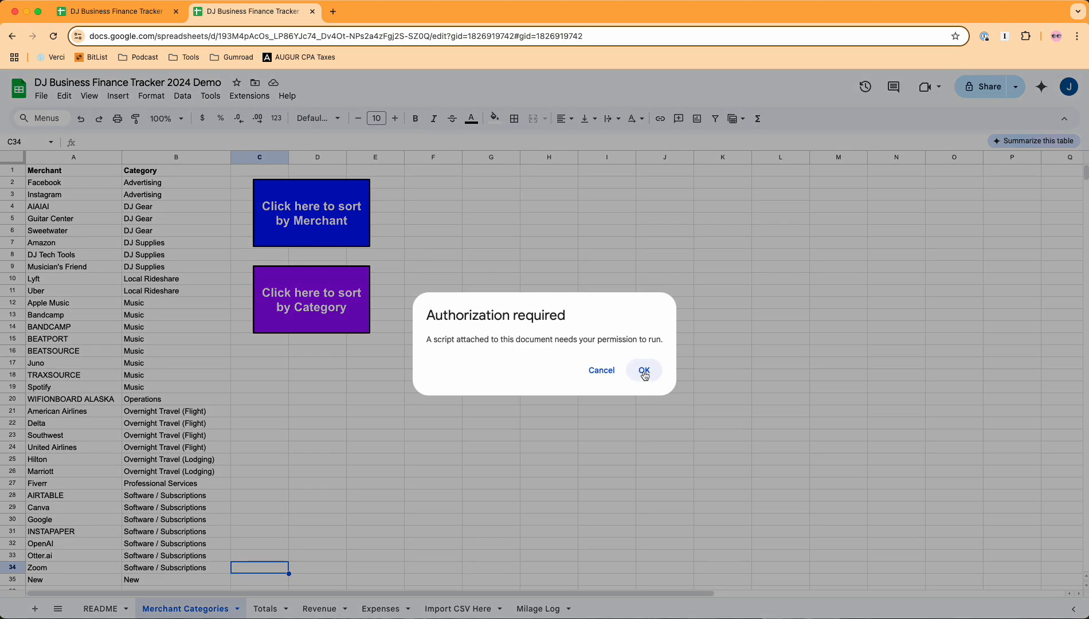
pyautogui.click(644, 371)
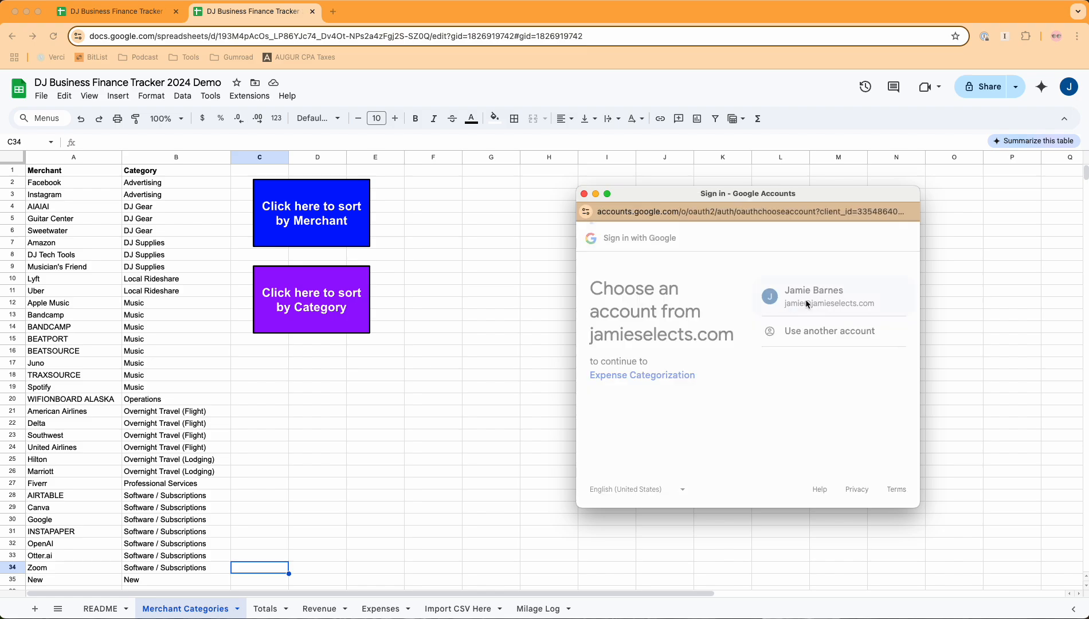
pyautogui.click(808, 304)
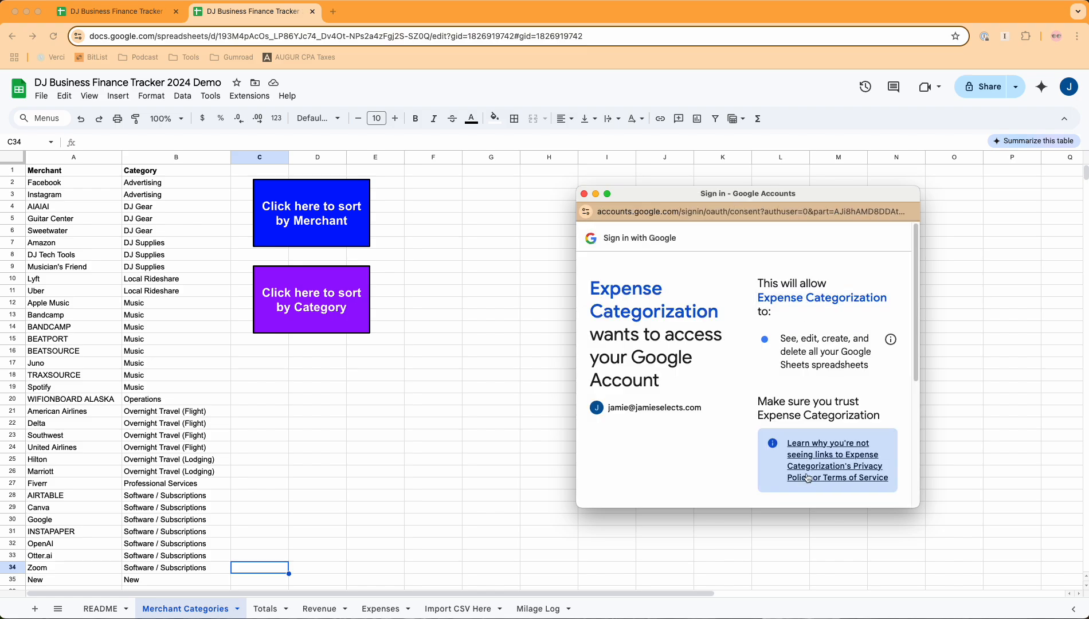
pyautogui.scroll(-5, 808, 478)
pyautogui.click(874, 465)
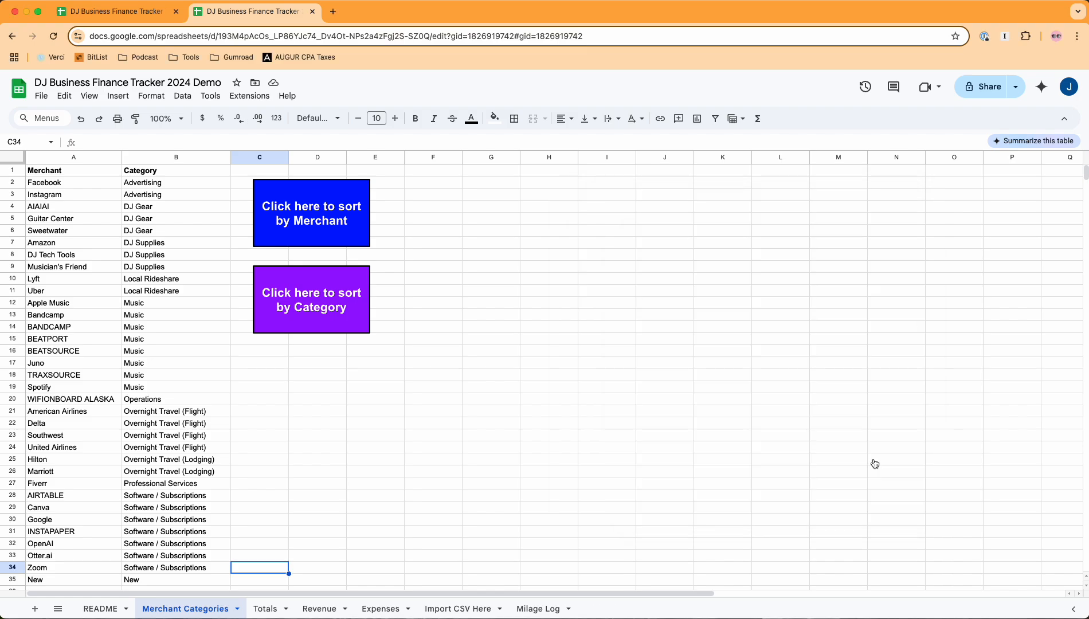
# Step: Open the attached Expense Categorization project in Apps Script, look through script.gs and acknowledge the signed-in account
pyautogui.click(250, 96)
pyautogui.click(281, 152)
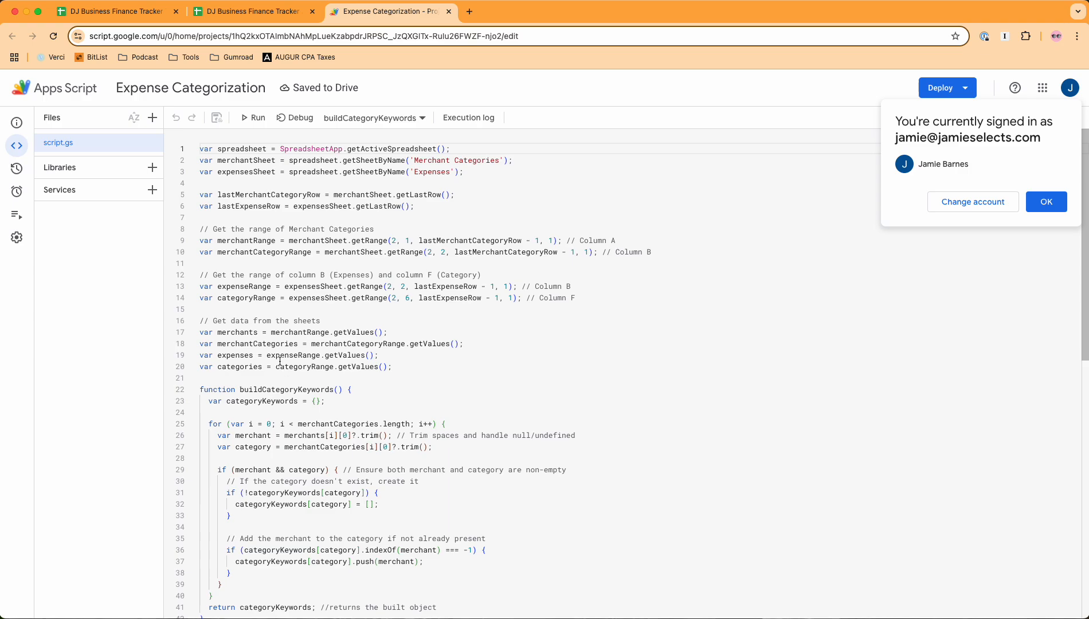
pyautogui.scroll(-7, 280, 361)
pyautogui.scroll(7, 334, 321)
pyautogui.click(1042, 206)
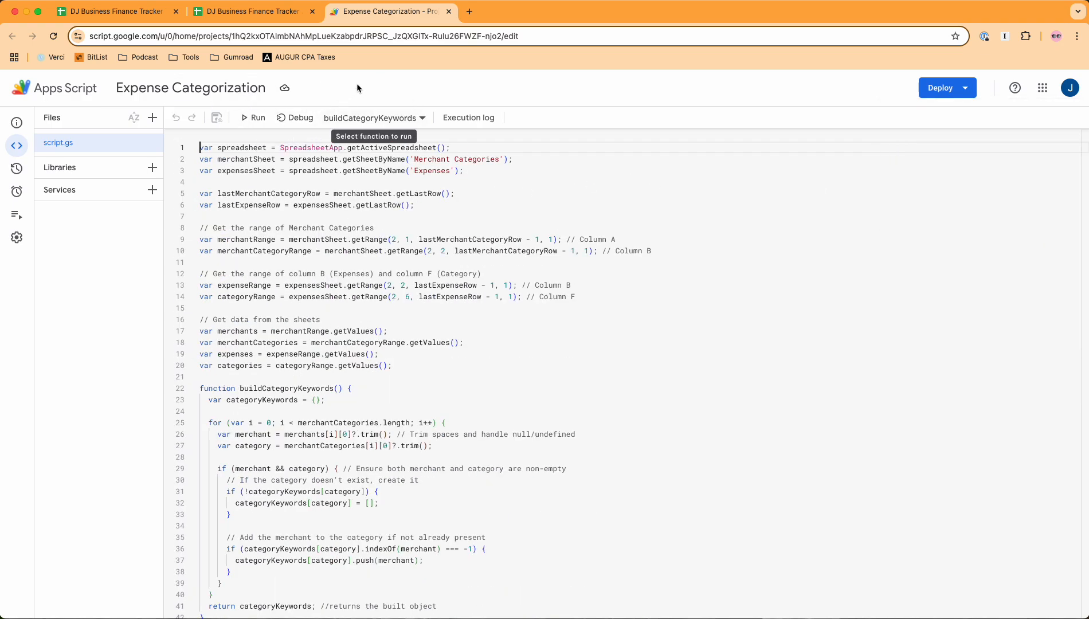
# Step: Return to the demo spreadsheet, check where the "New" pair is listed and sort the merchant list by category
pyautogui.click(251, 14)
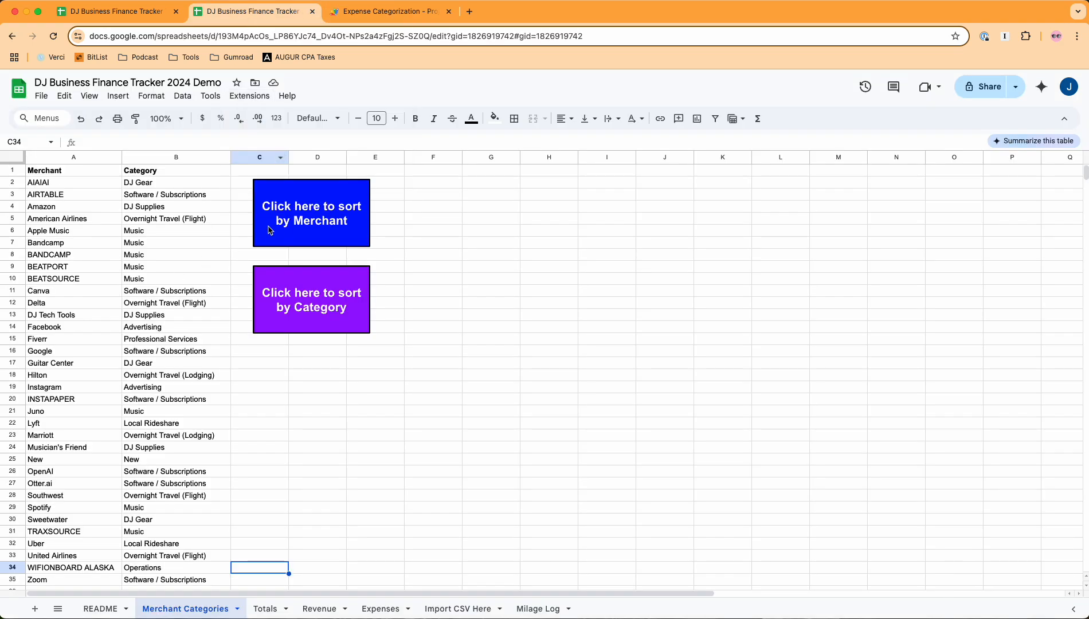
pyautogui.moveTo(72, 182); pyautogui.dragTo(149, 438)
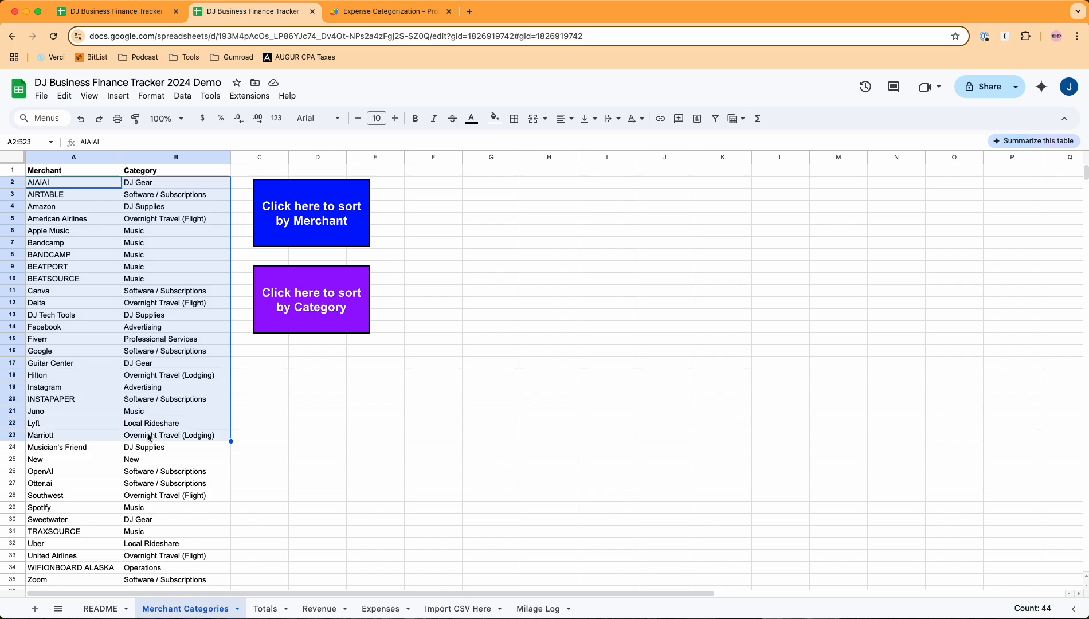
pyautogui.scroll(-2, 152, 427)
pyautogui.scroll(-1, 152, 427)
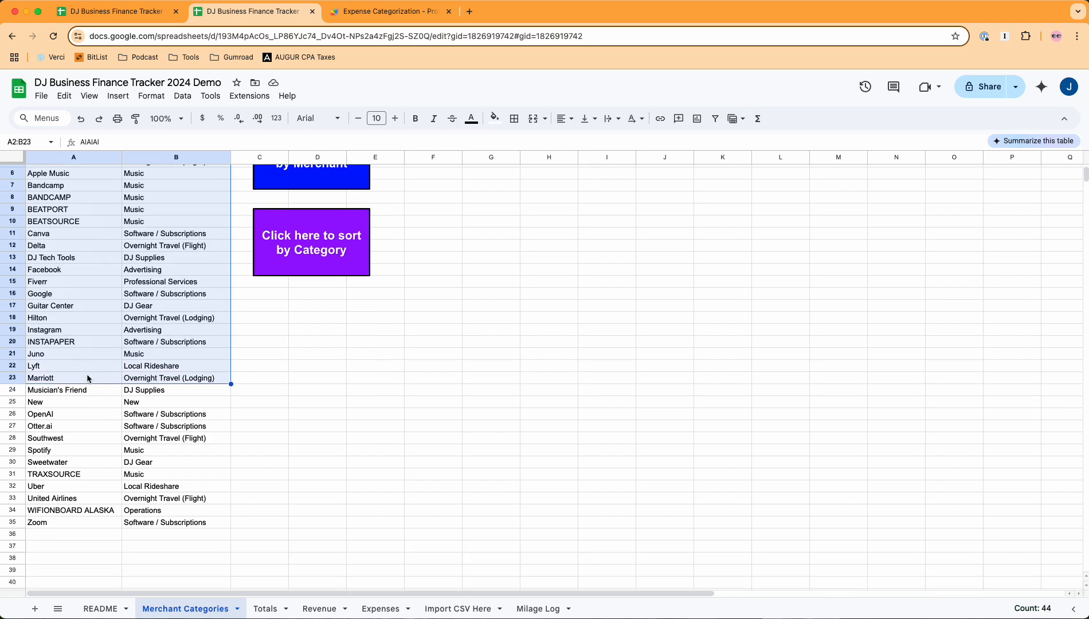
pyautogui.moveTo(87, 402); pyautogui.dragTo(138, 406)
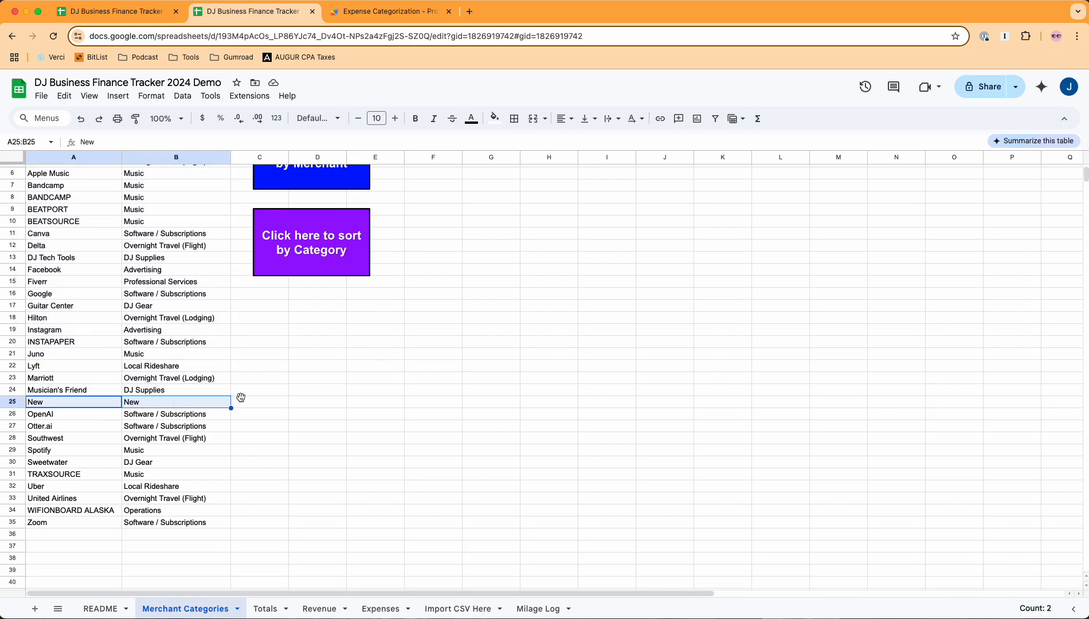
pyautogui.click(316, 390)
pyautogui.click(314, 262)
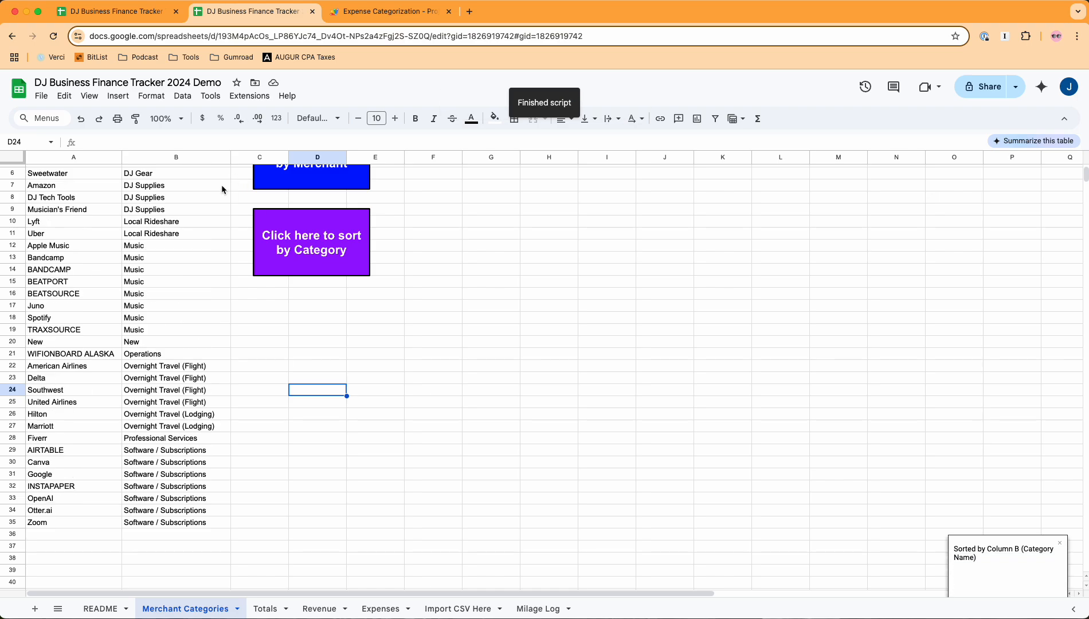
pyautogui.scroll(2, 146, 310)
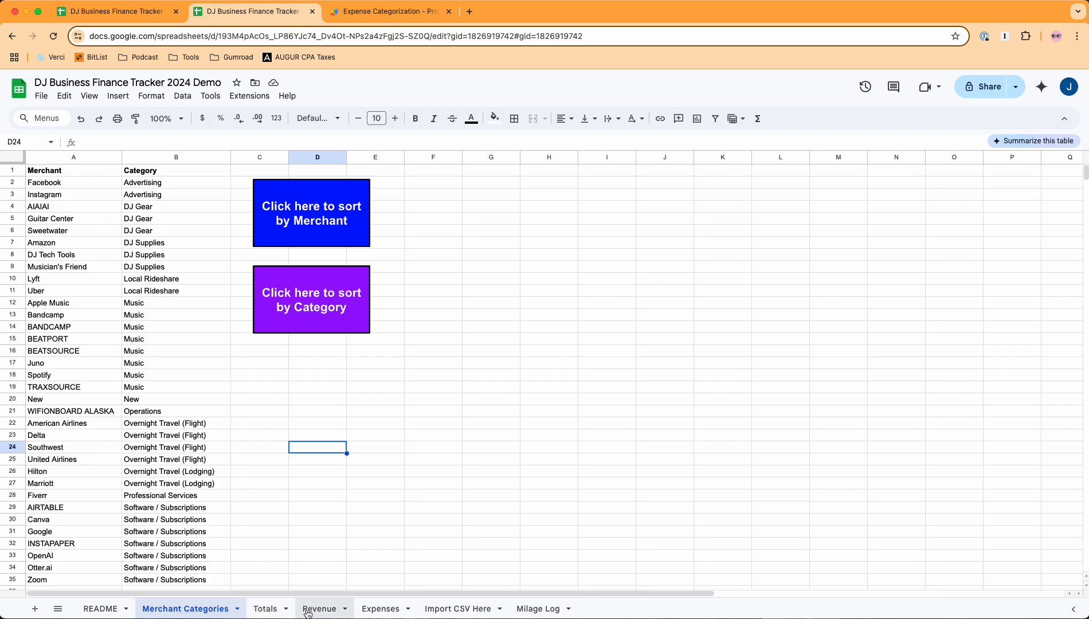
# Step: Open the Totals sheet and examine the grand total, revenue by category and expenses by category sections
pyautogui.click(267, 614)
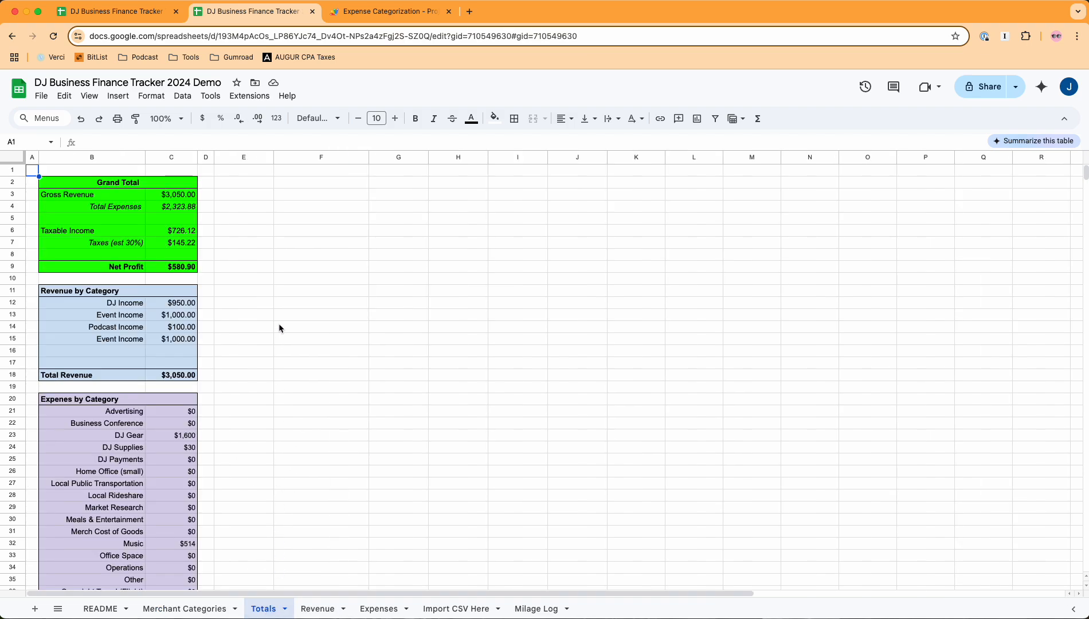
pyautogui.moveTo(240, 184); pyautogui.dragTo(325, 377)
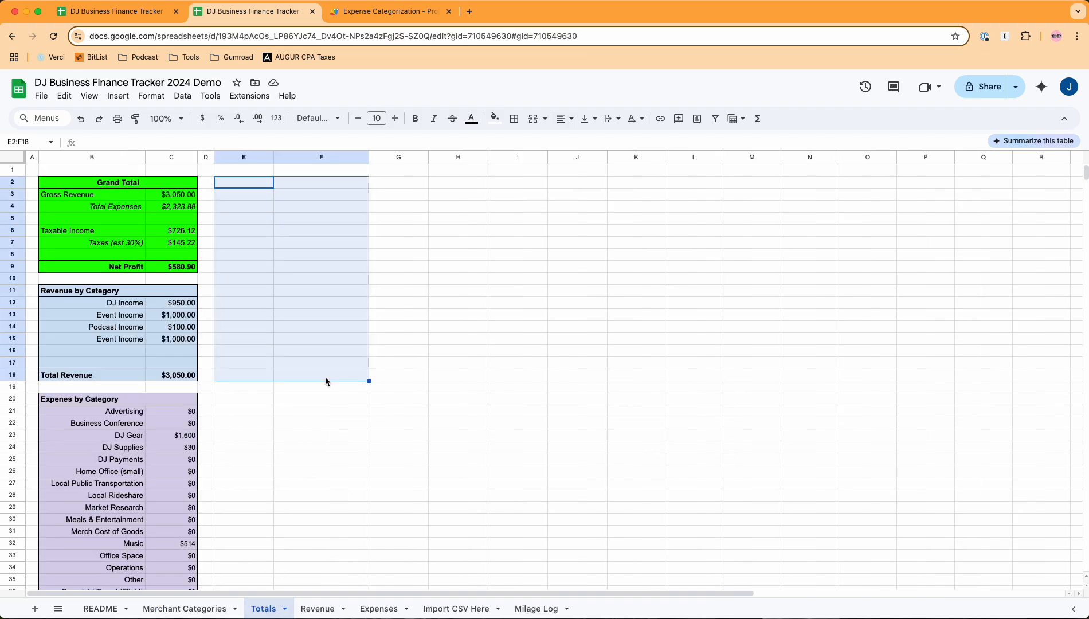
pyautogui.moveTo(172, 184); pyautogui.dragTo(124, 377)
pyautogui.moveTo(125, 304); pyautogui.dragTo(167, 340)
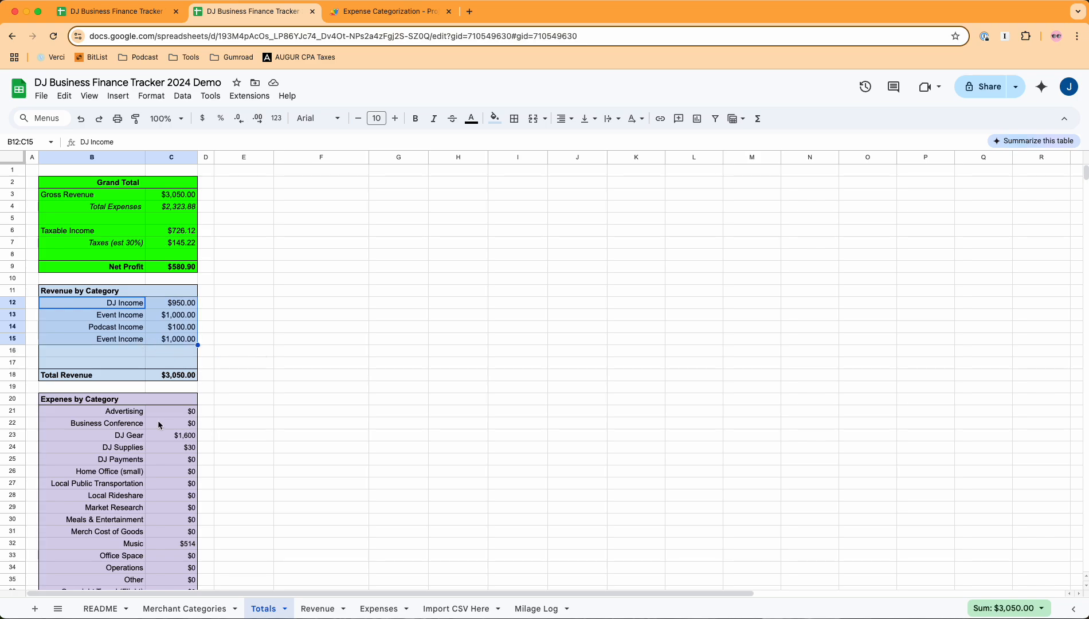
pyautogui.scroll(-2, 159, 425)
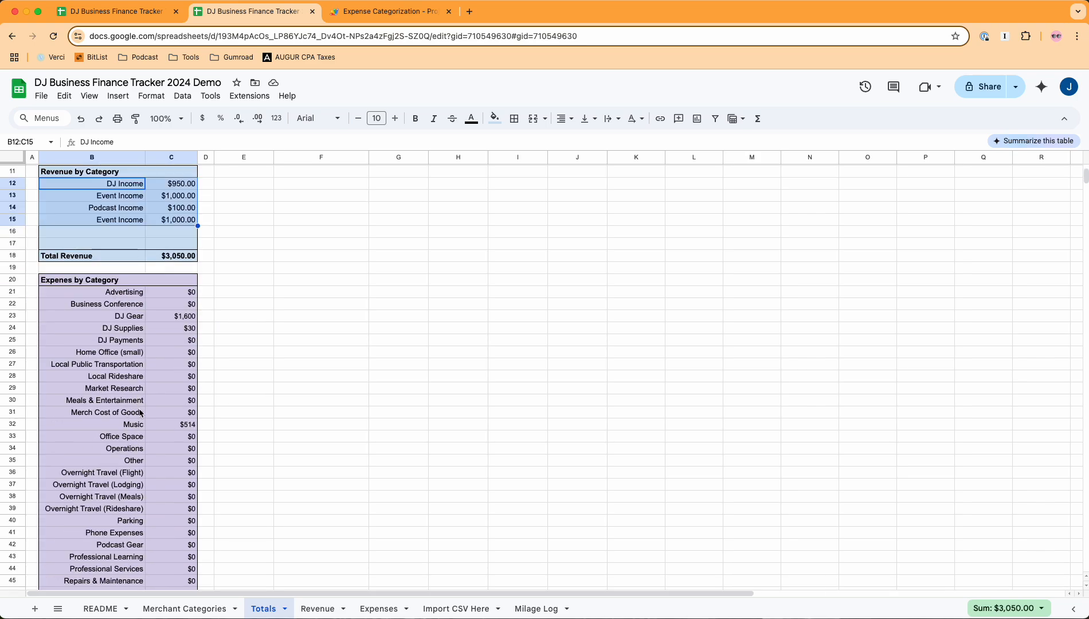
pyautogui.scroll(-3, 144, 390)
pyautogui.scroll(3, 146, 355)
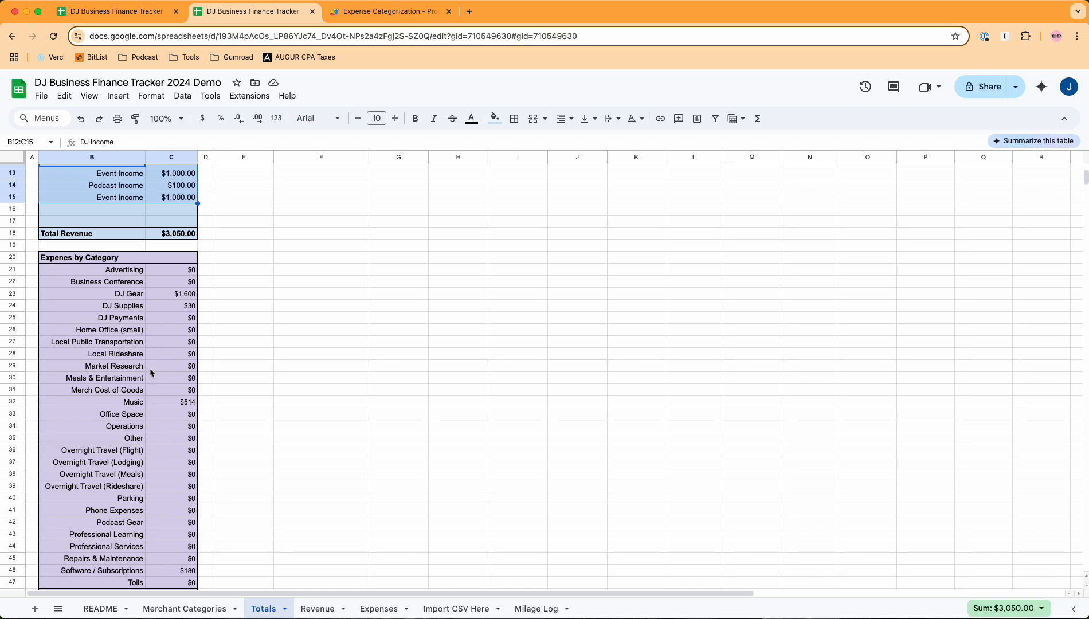
# Step: In the Revenue sheet, add "Merch Sales" to the Category dropdown options and check the option list in an empty row
pyautogui.click(318, 610)
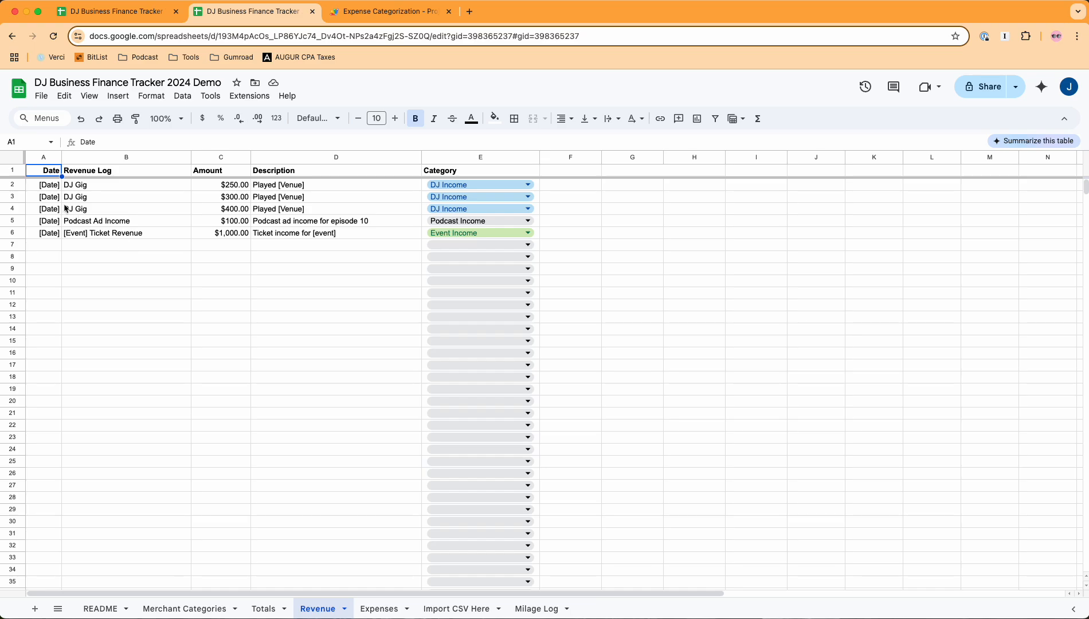
pyautogui.click(53, 189)
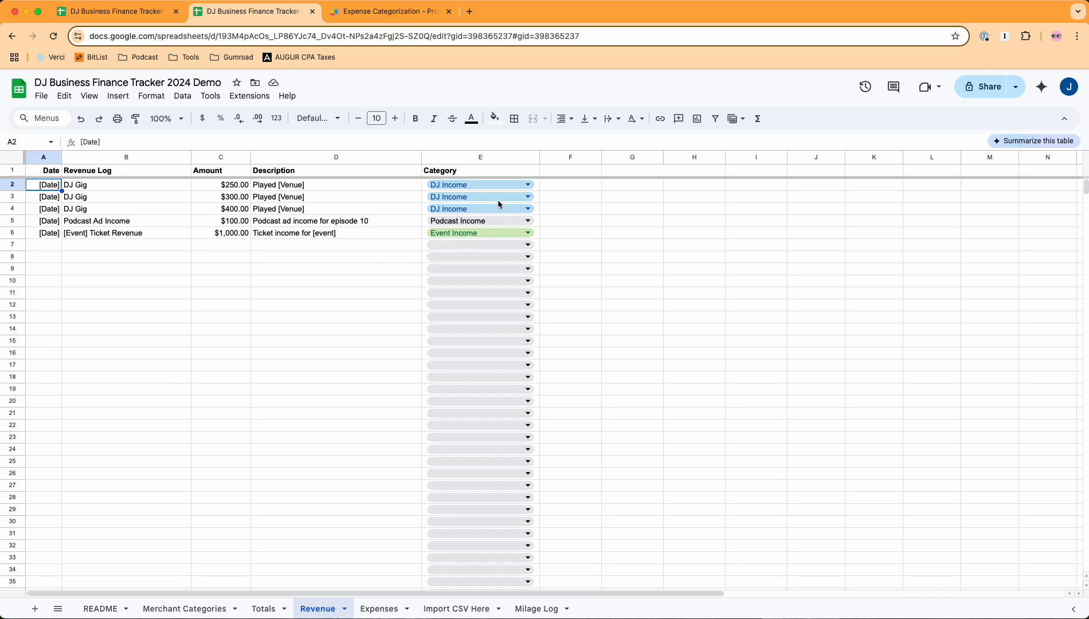
pyautogui.click(491, 184)
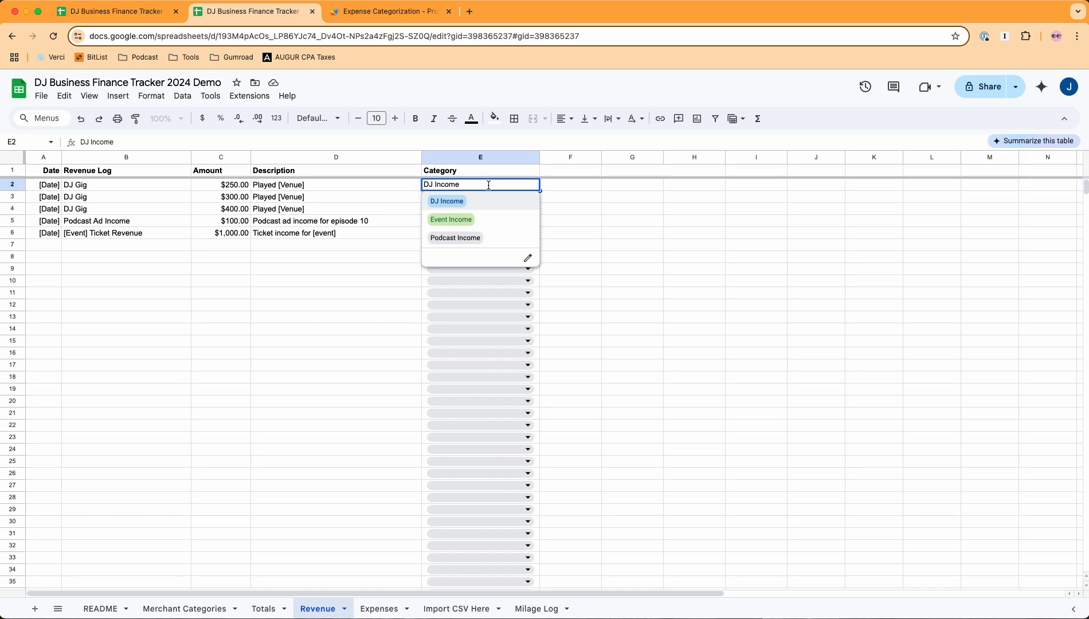
pyautogui.click(529, 261)
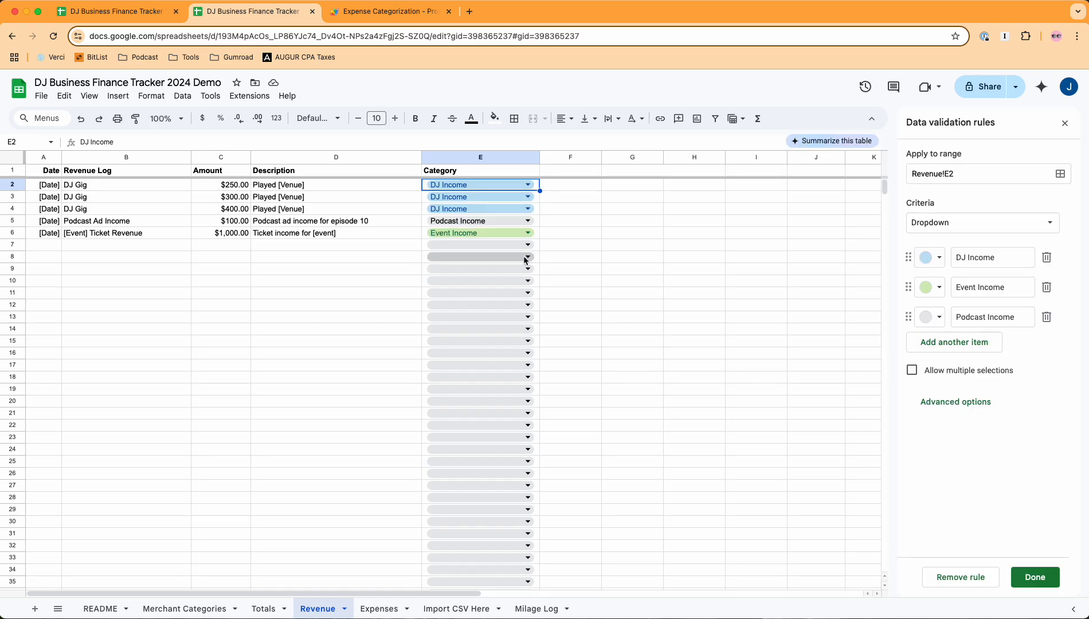
pyautogui.click(972, 344)
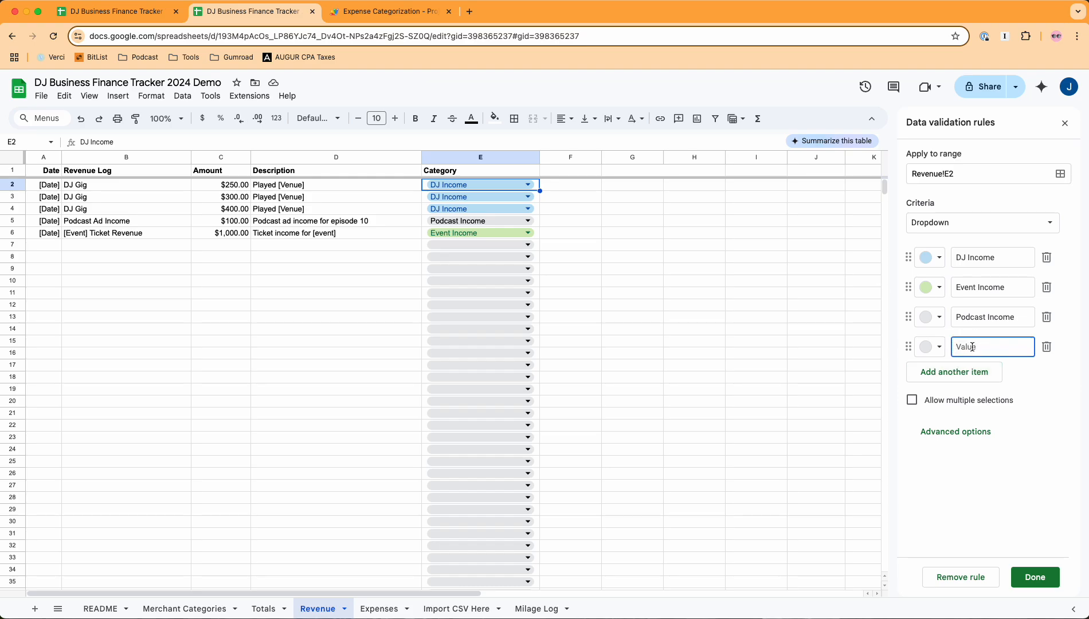
pyautogui.write('Merch Sales')
pyautogui.click(1033, 578)
pyautogui.click(657, 376)
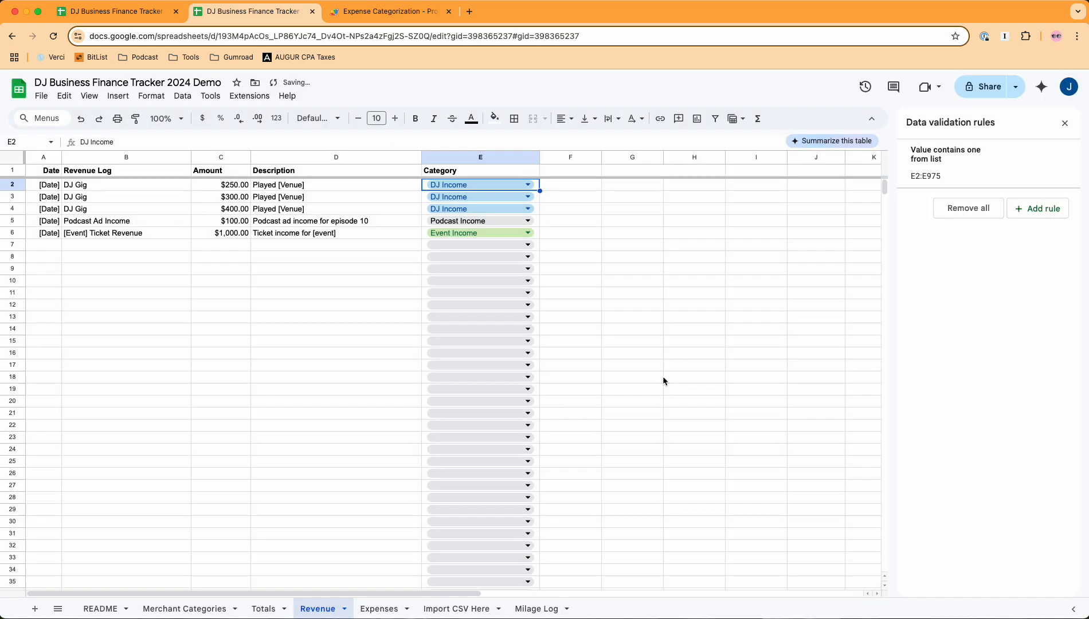
pyautogui.click(464, 281)
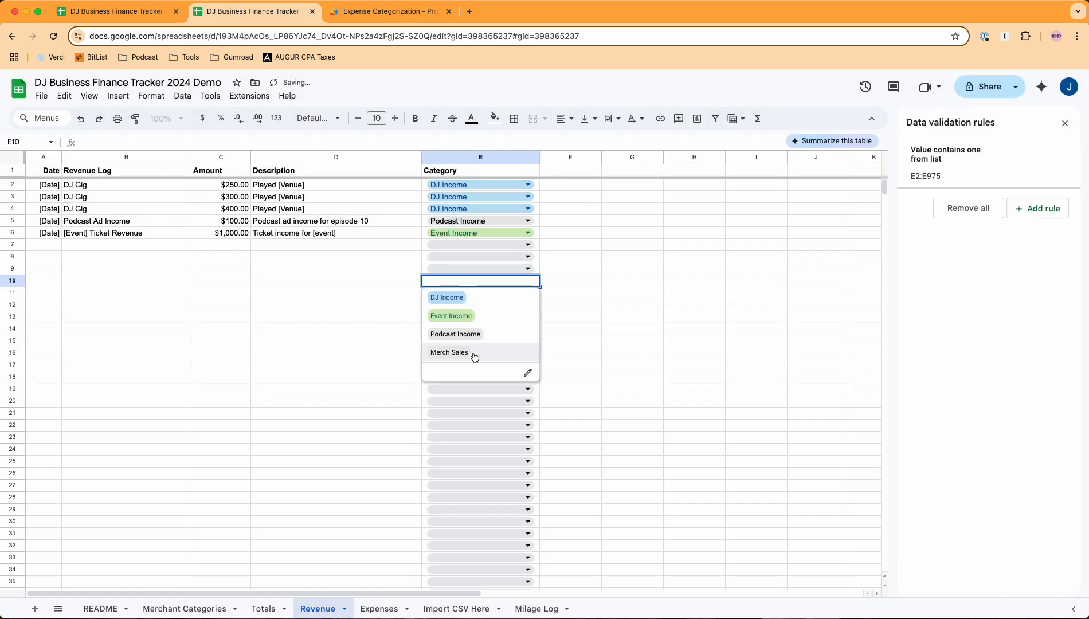
pyautogui.click(352, 369)
# Step: Open the Expenses sheet and look over the date, expense and cost entries
pyautogui.click(380, 609)
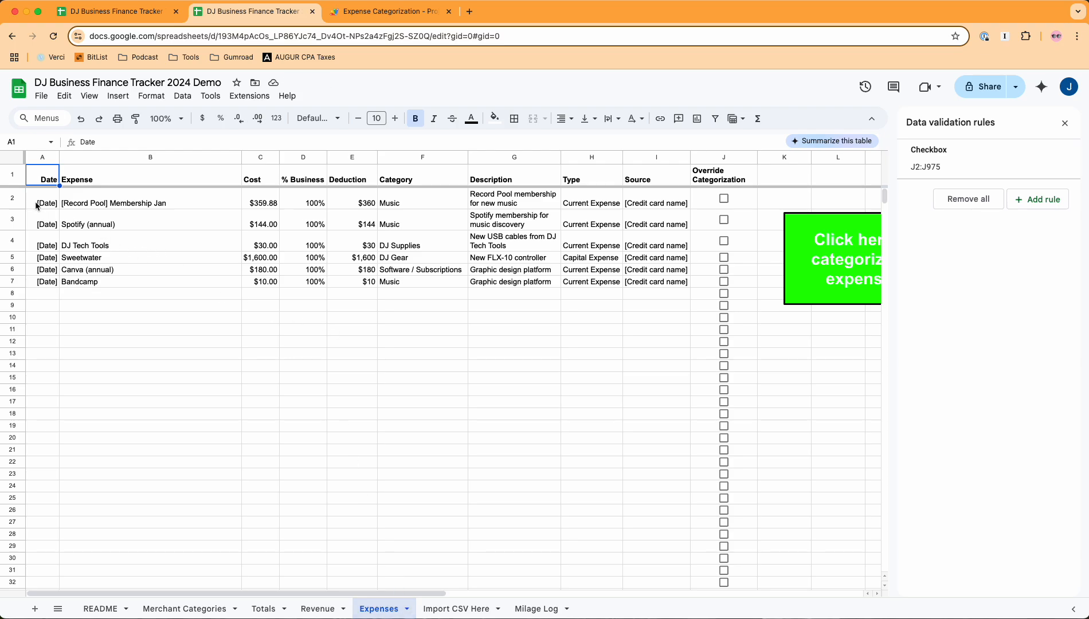
pyautogui.moveTo(36, 205); pyautogui.dragTo(253, 436)
pyautogui.click(236, 342)
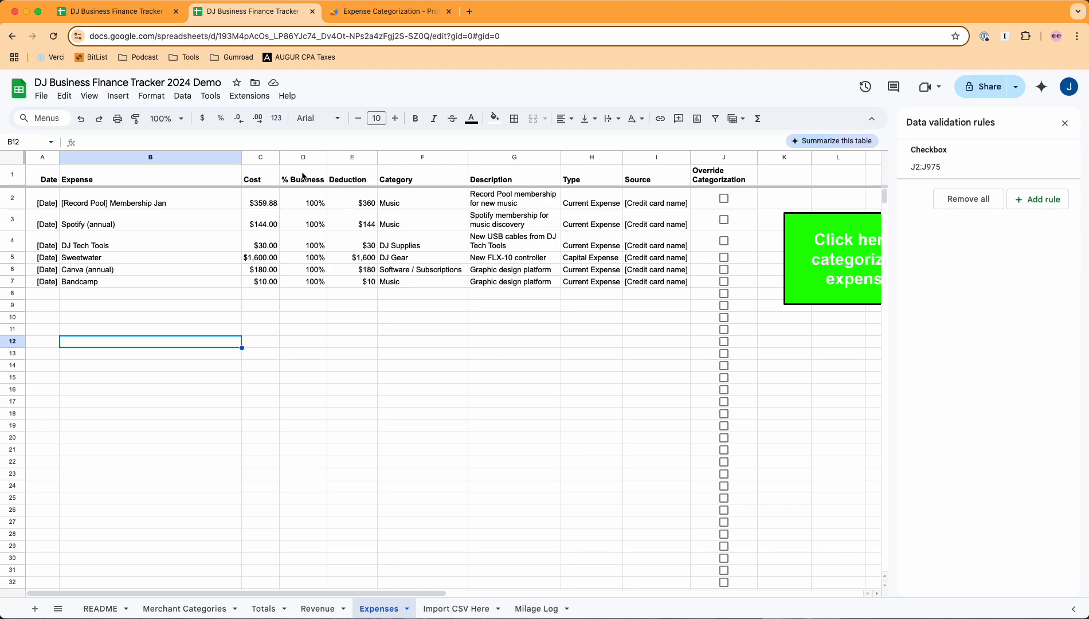
# Step: Set the Bandcamp expense's business percentage to 50% and check its deduction formula
pyautogui.click(299, 284)
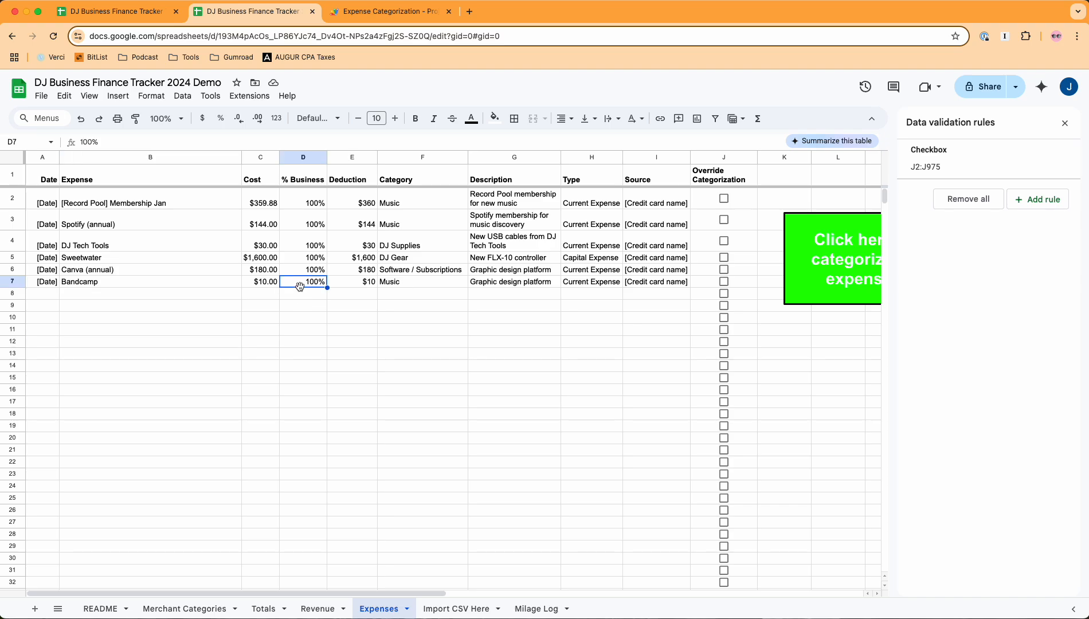
pyautogui.write('50')
pyautogui.press('Return')
pyautogui.click(355, 282)
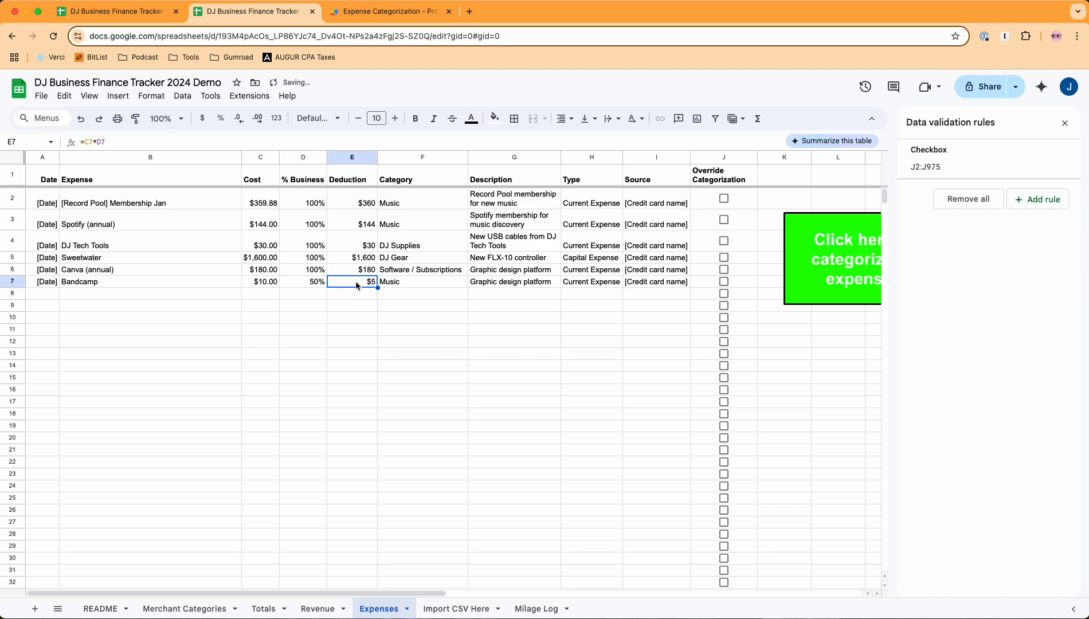
# Step: Set the Bandcamp expense's business percentage back to 100%
pyautogui.click(307, 283)
pyautogui.write('100')
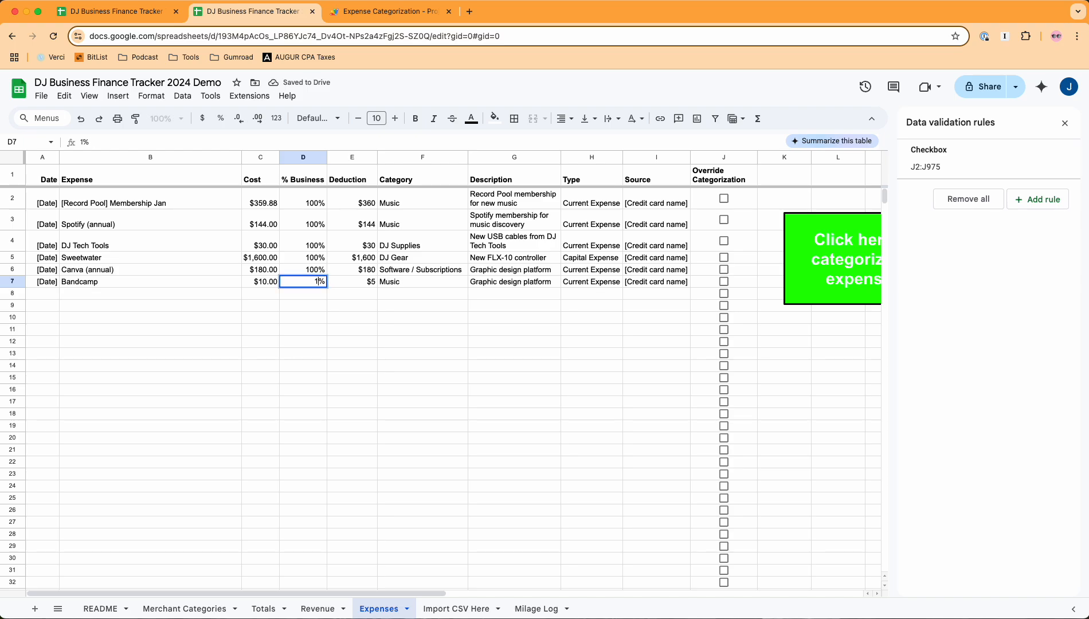
pyautogui.press('Return')
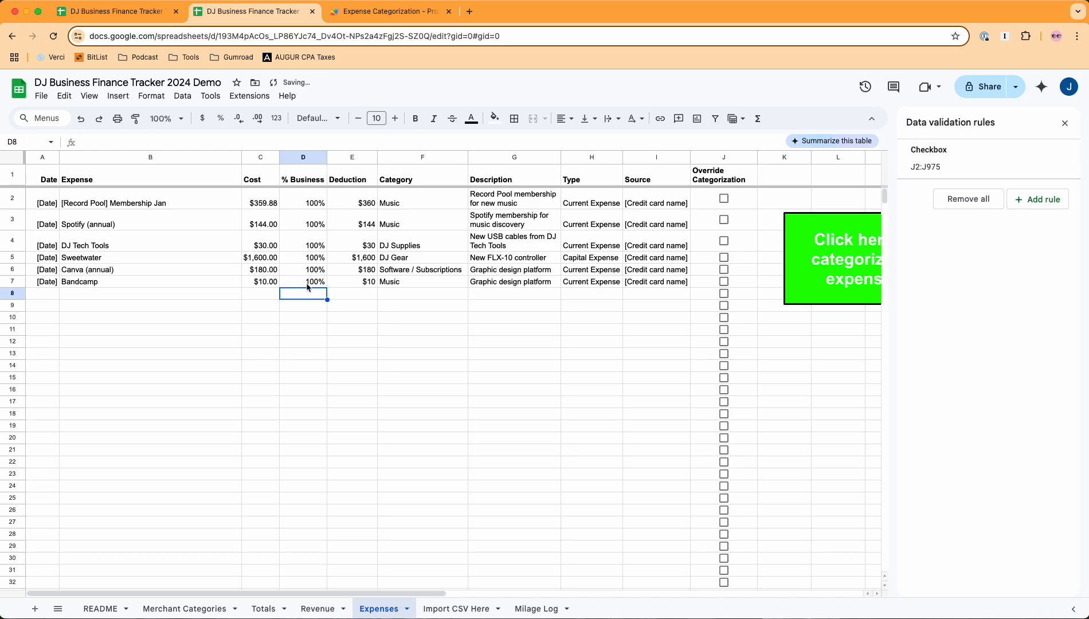
# Step: Examine the costs, business percentages, deduction formulas and categories of the listed expenses
pyautogui.click(263, 246)
pyautogui.click(261, 263)
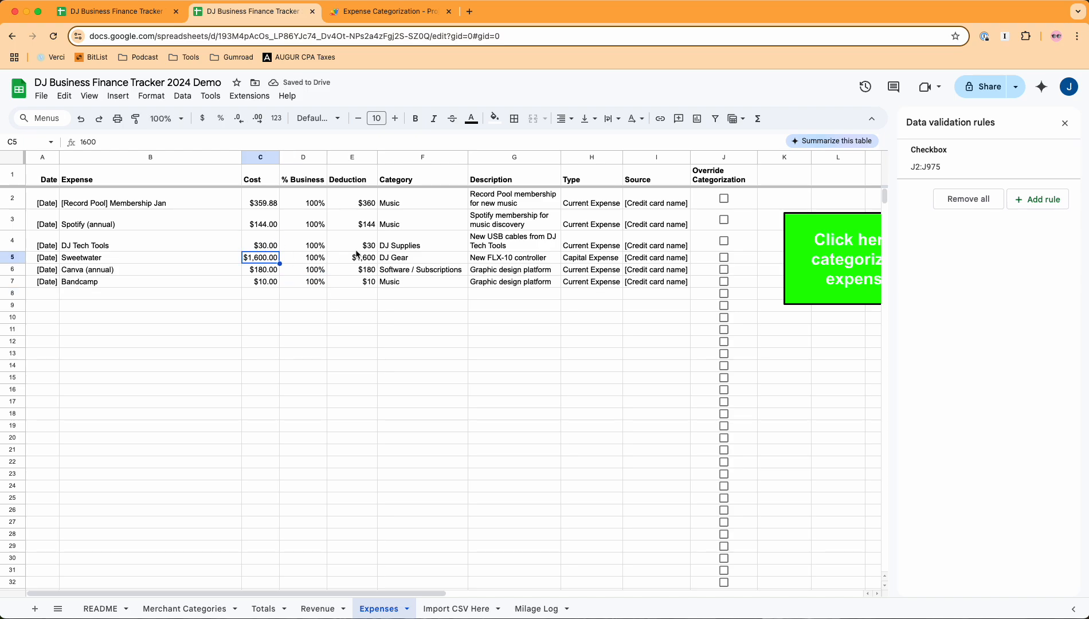
pyautogui.click(354, 258)
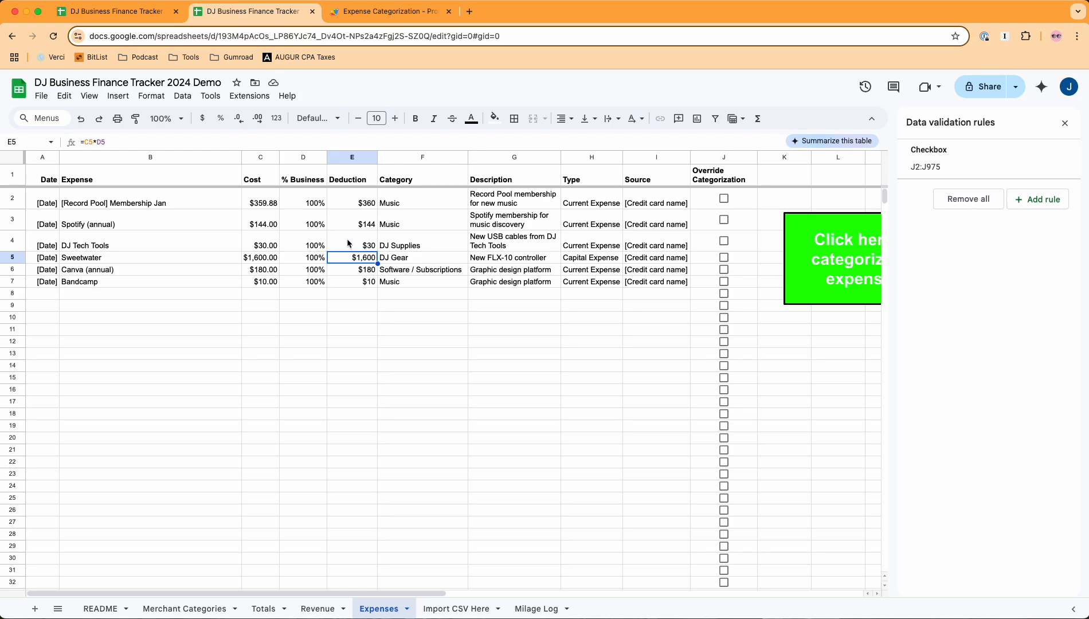
pyautogui.moveTo(309, 201); pyautogui.dragTo(292, 285)
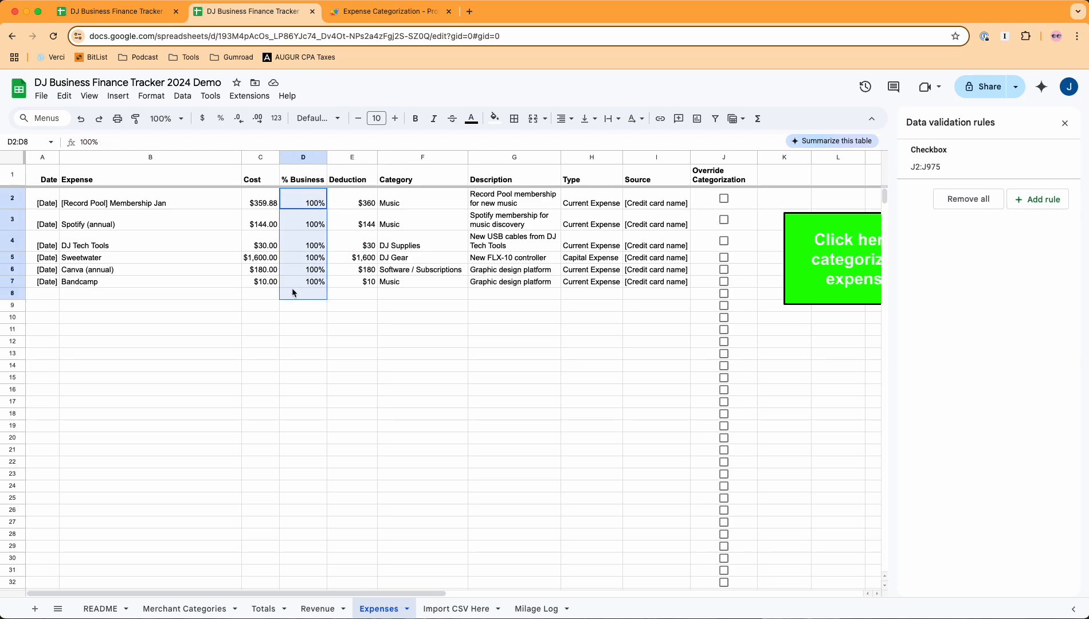
pyautogui.click(354, 282)
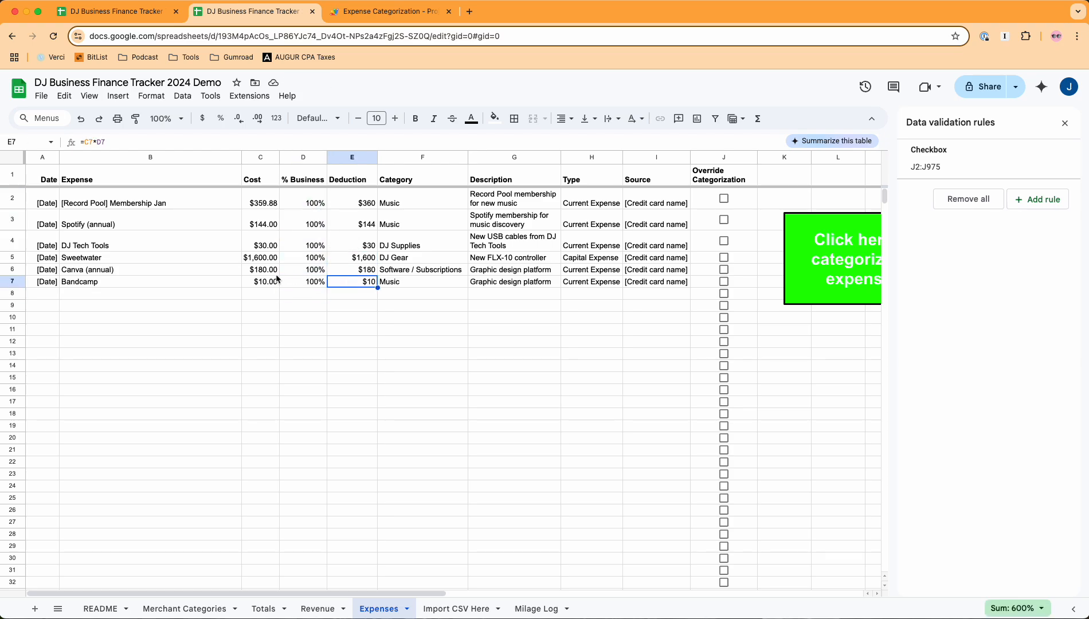
pyautogui.click(352, 274)
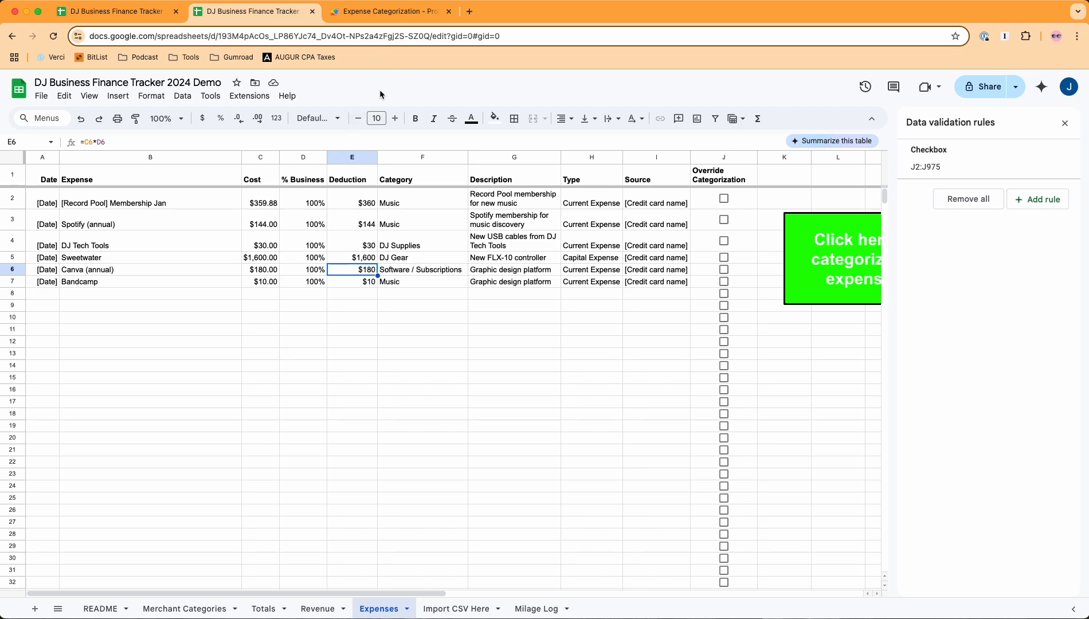
pyautogui.click(415, 258)
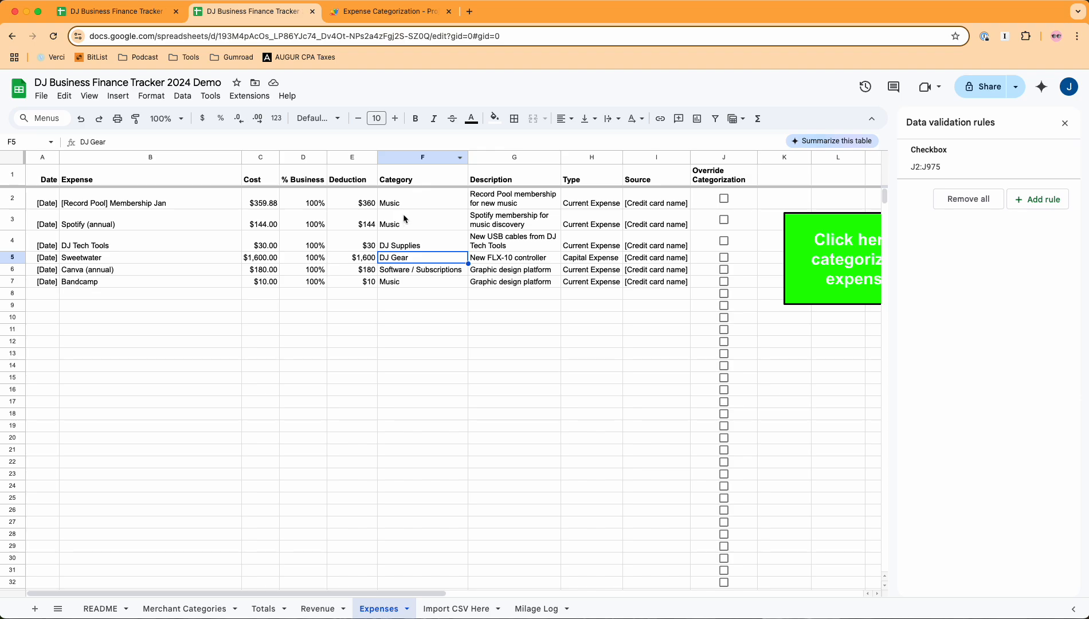
pyautogui.moveTo(418, 200); pyautogui.dragTo(434, 322)
# Step: Widen the Description and Type columns slightly and review the expense types, including the Sweetwater capital expense row
pyautogui.click(510, 260)
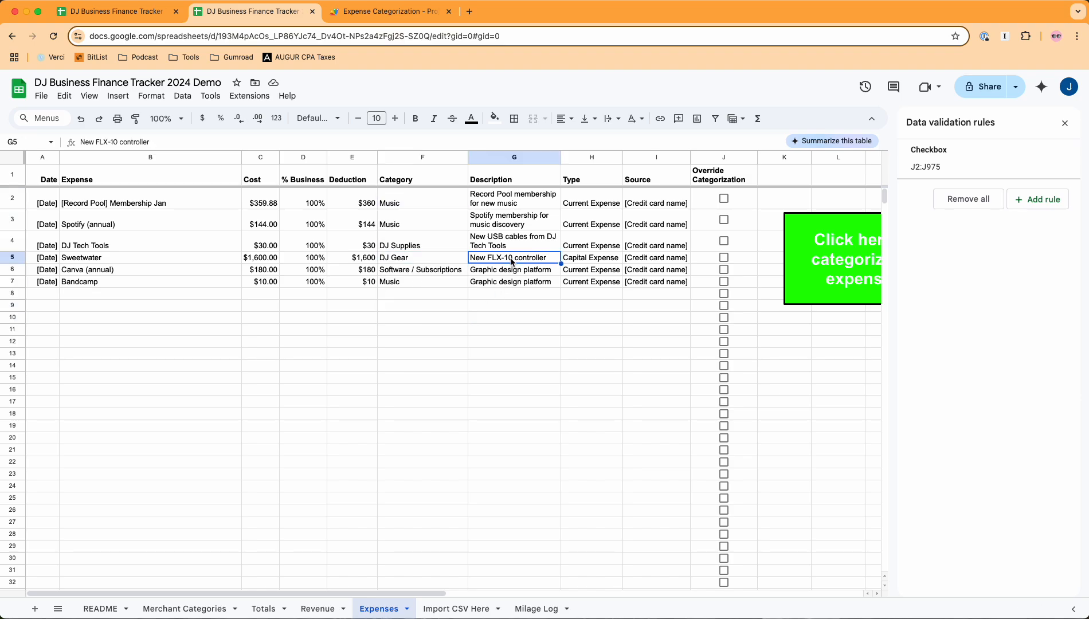
pyautogui.moveTo(560, 156); pyautogui.dragTo(570, 156)
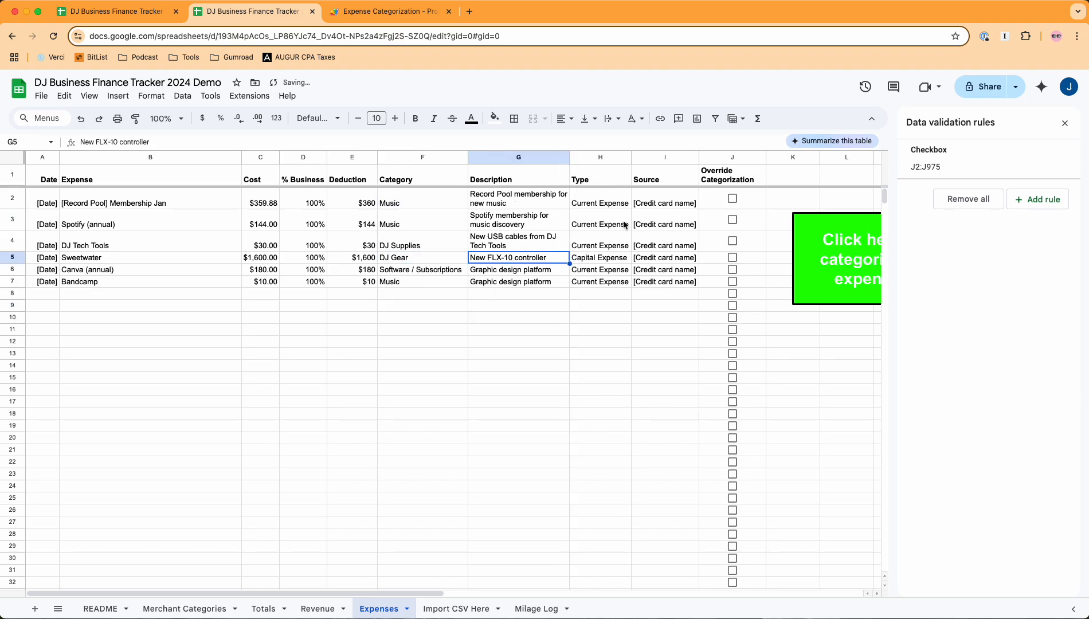
pyautogui.moveTo(597, 281); pyautogui.dragTo(600, 200)
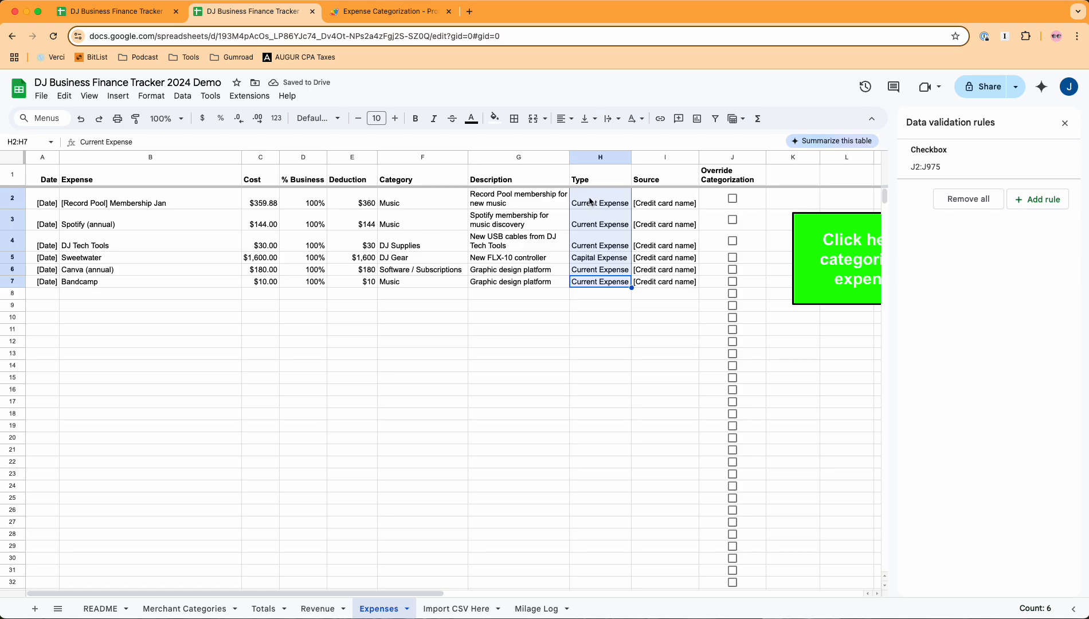
pyautogui.click(596, 261)
pyautogui.moveTo(590, 262); pyautogui.dragTo(117, 260)
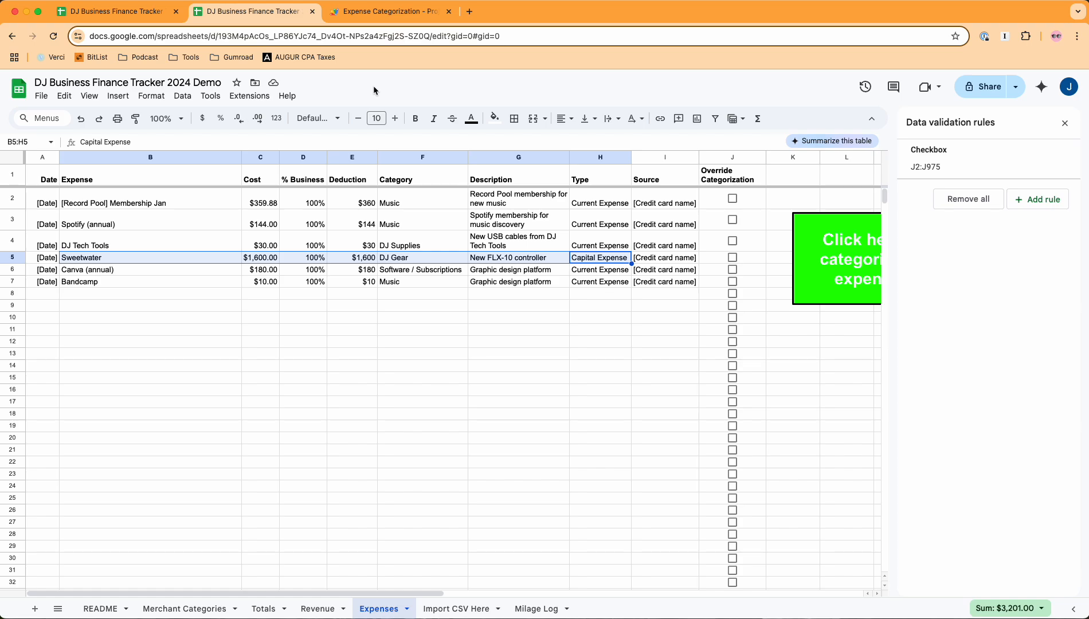
pyautogui.moveTo(635, 157); pyautogui.dragTo(636, 157)
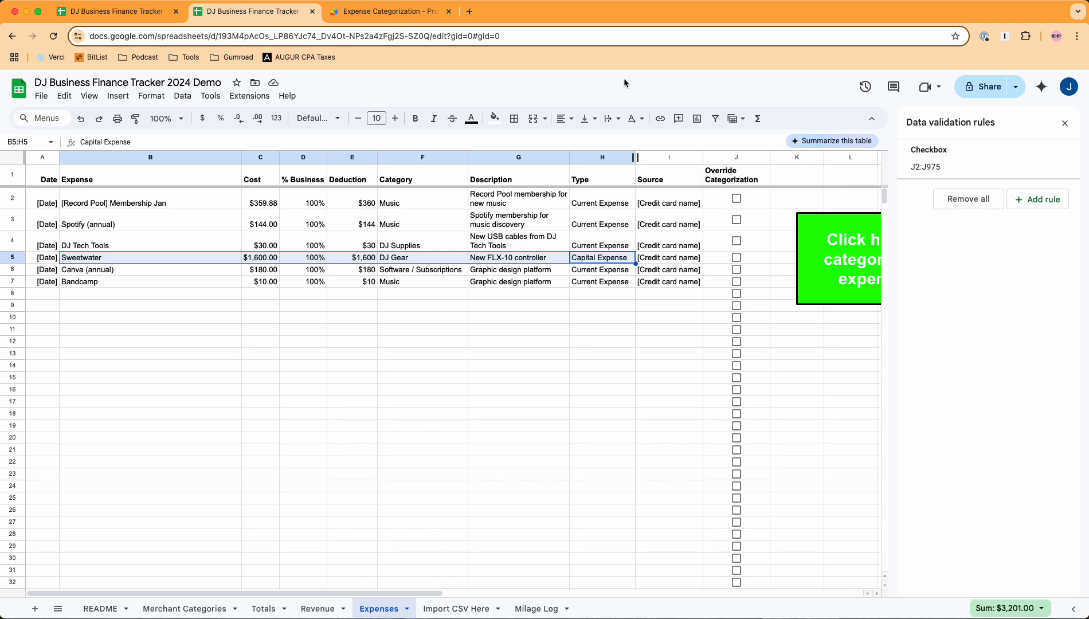
# Step: Examine the Source entries and the Override Categorization checkboxes of the listed expenses
pyautogui.click(664, 249)
pyautogui.moveTo(668, 203); pyautogui.dragTo(669, 288)
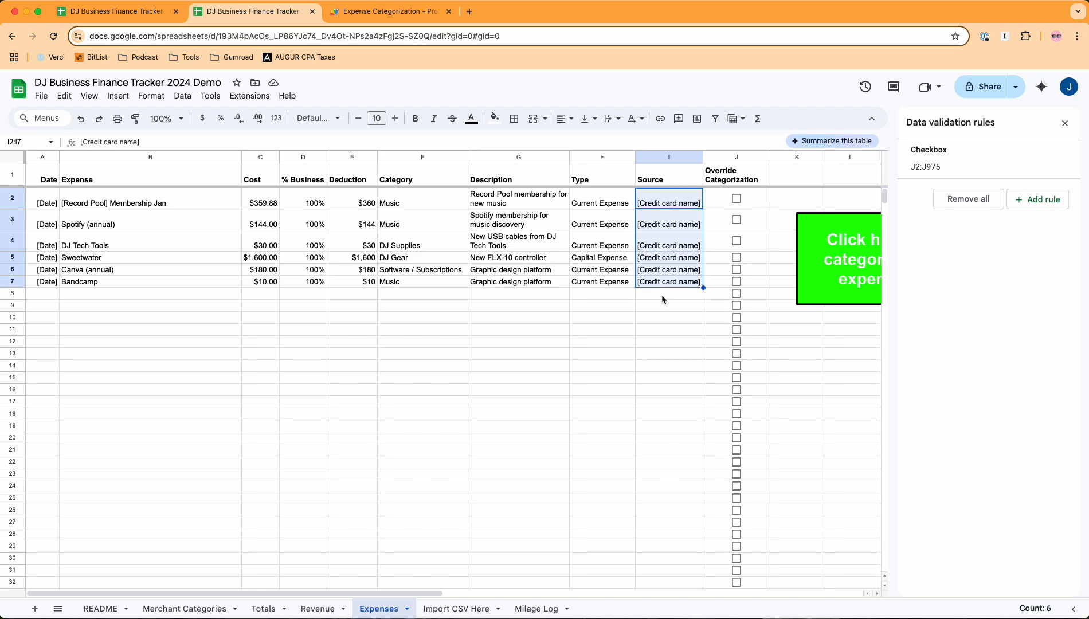
pyautogui.moveTo(767, 202); pyautogui.dragTo(752, 255)
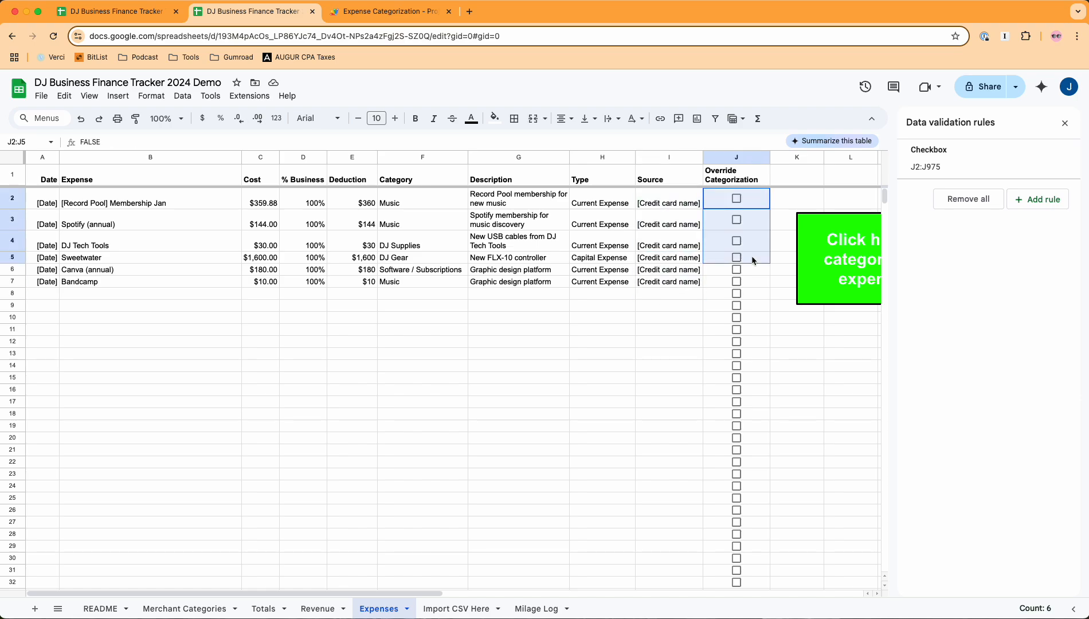
pyautogui.click(529, 438)
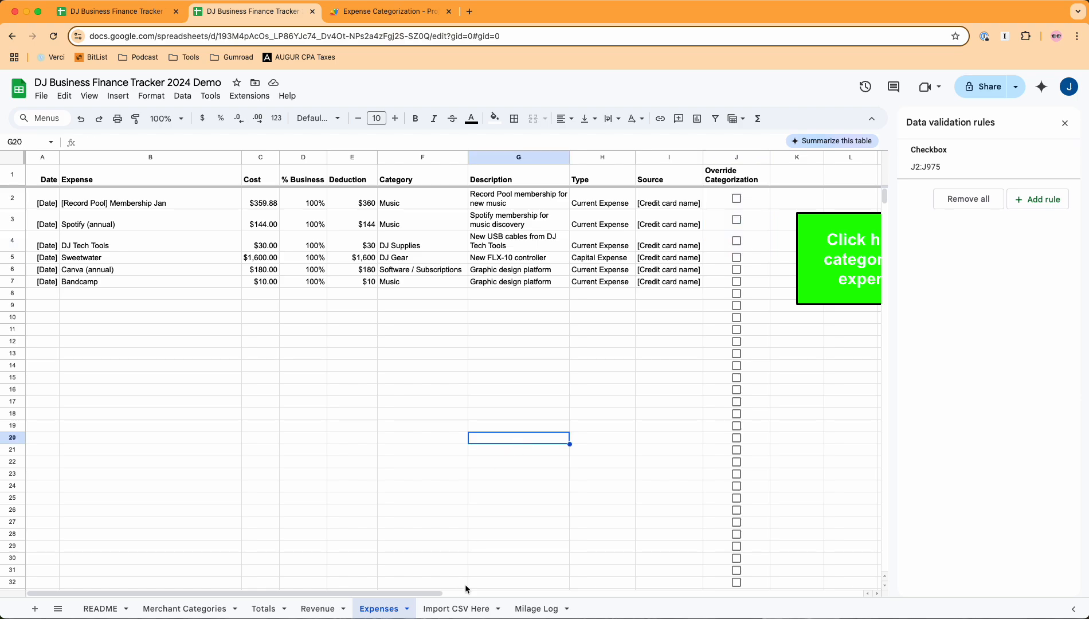
# Step: Open the Milage Log sheet and examine the trip date, destination and description columns and the yearly mileage and vehicle fields
pyautogui.click(537, 610)
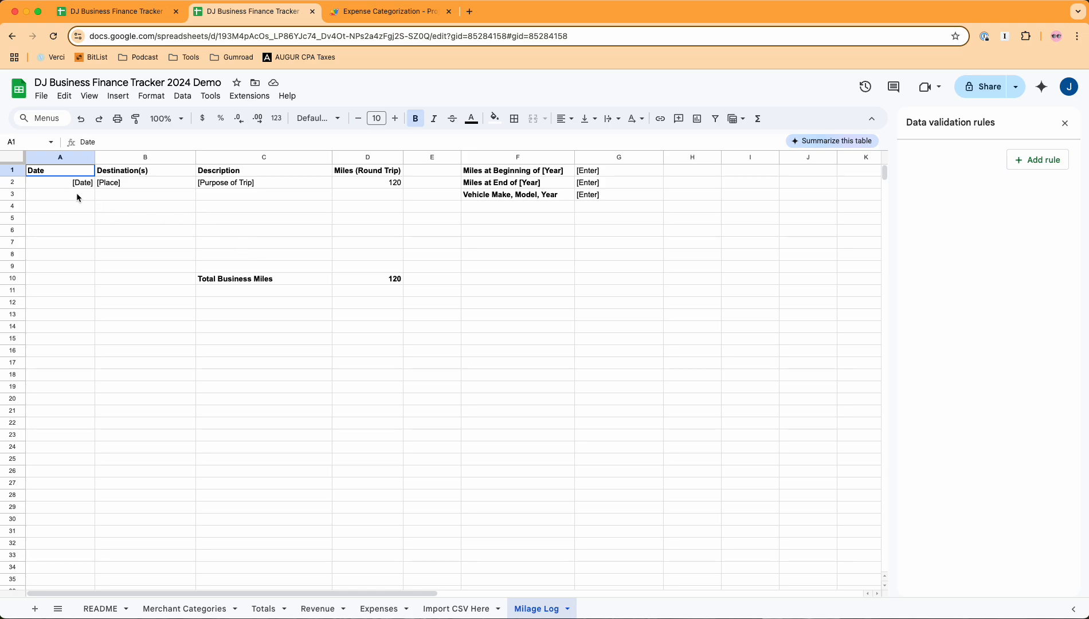
pyautogui.moveTo(73, 183); pyautogui.dragTo(284, 243)
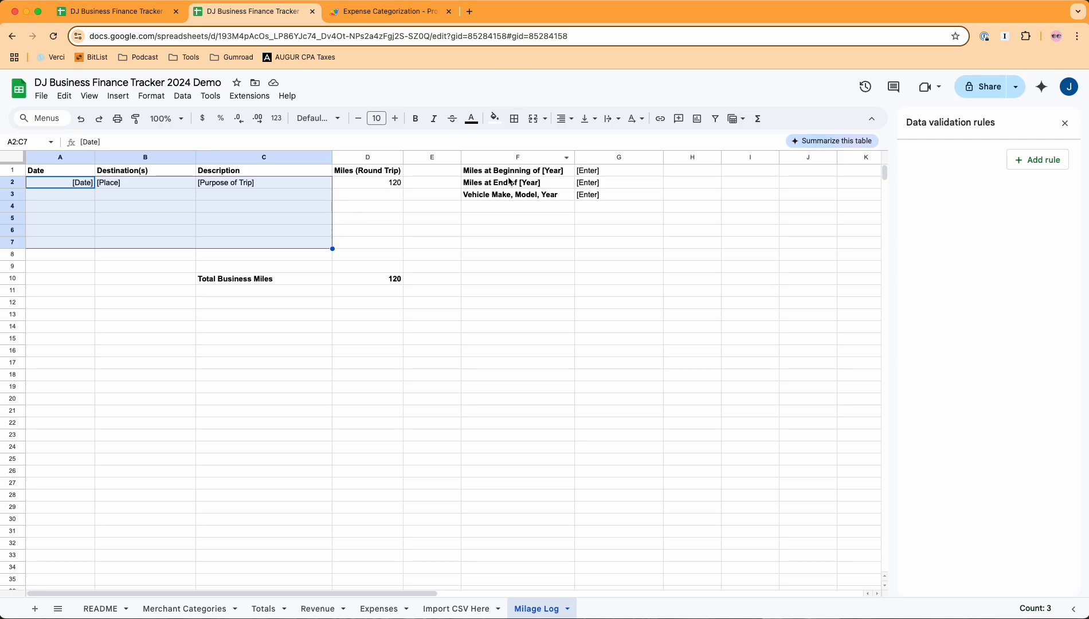
pyautogui.click(616, 173)
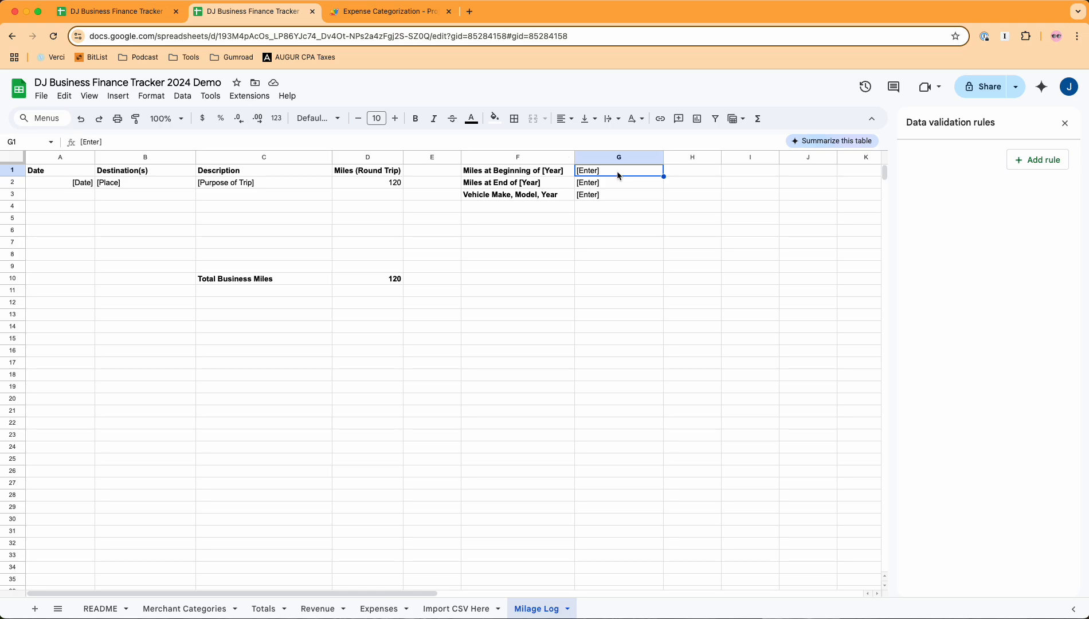
pyautogui.click(610, 185)
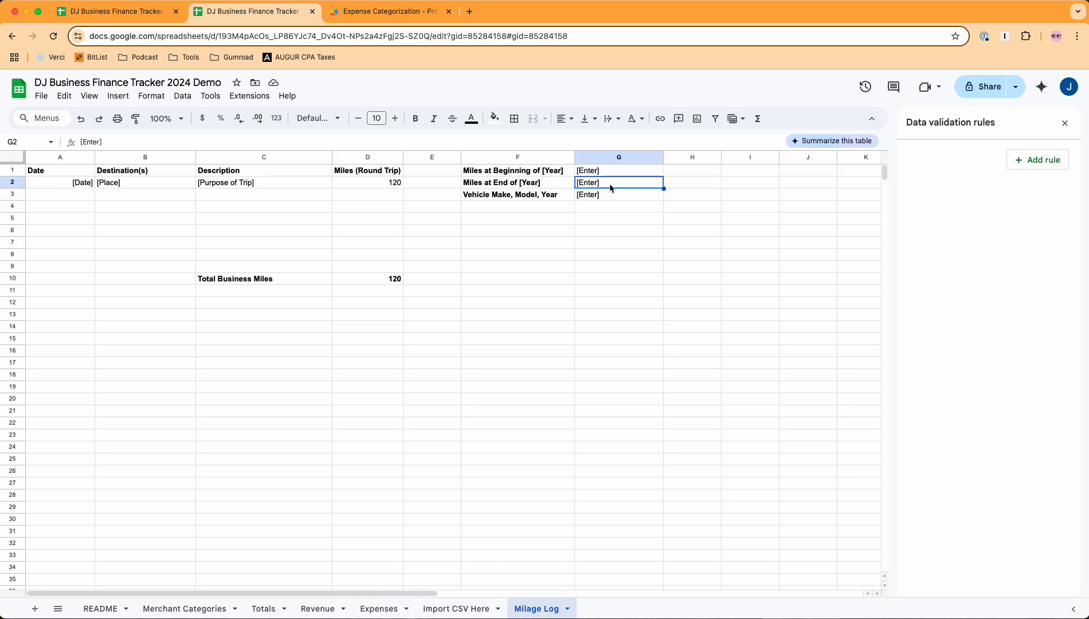
pyautogui.click(605, 197)
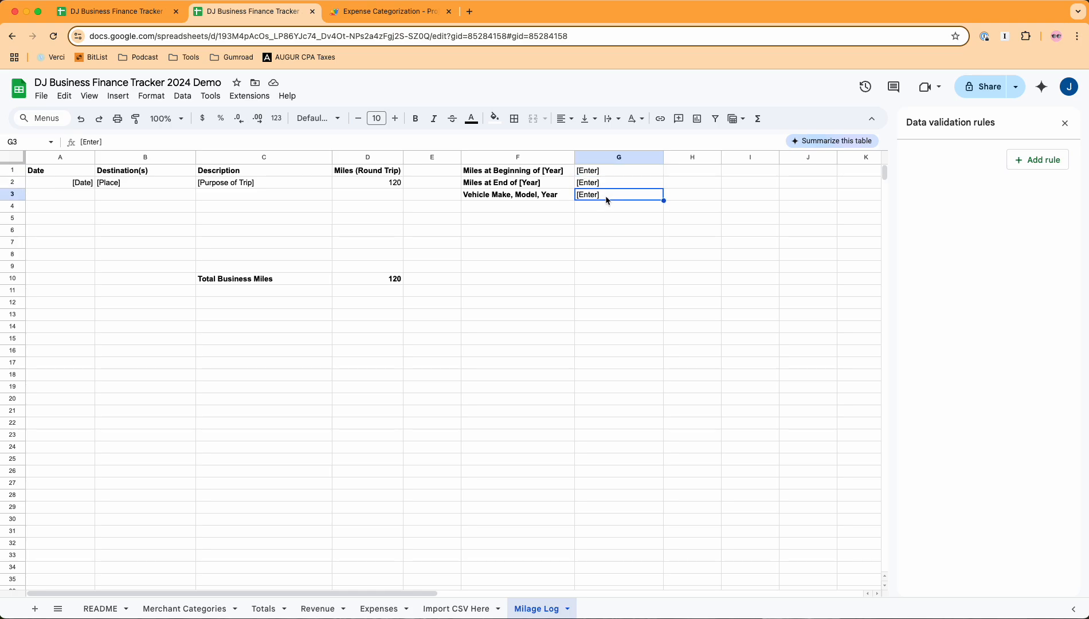
pyautogui.moveTo(80, 185); pyautogui.dragTo(288, 257)
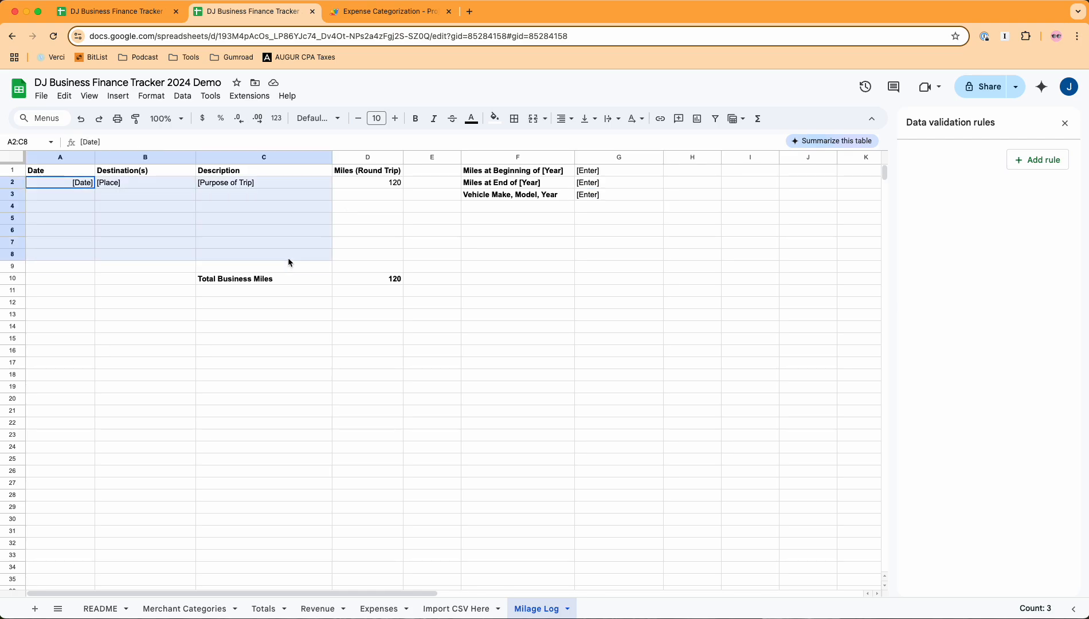
pyautogui.click(218, 231)
pyautogui.click(82, 210)
pyautogui.click(137, 209)
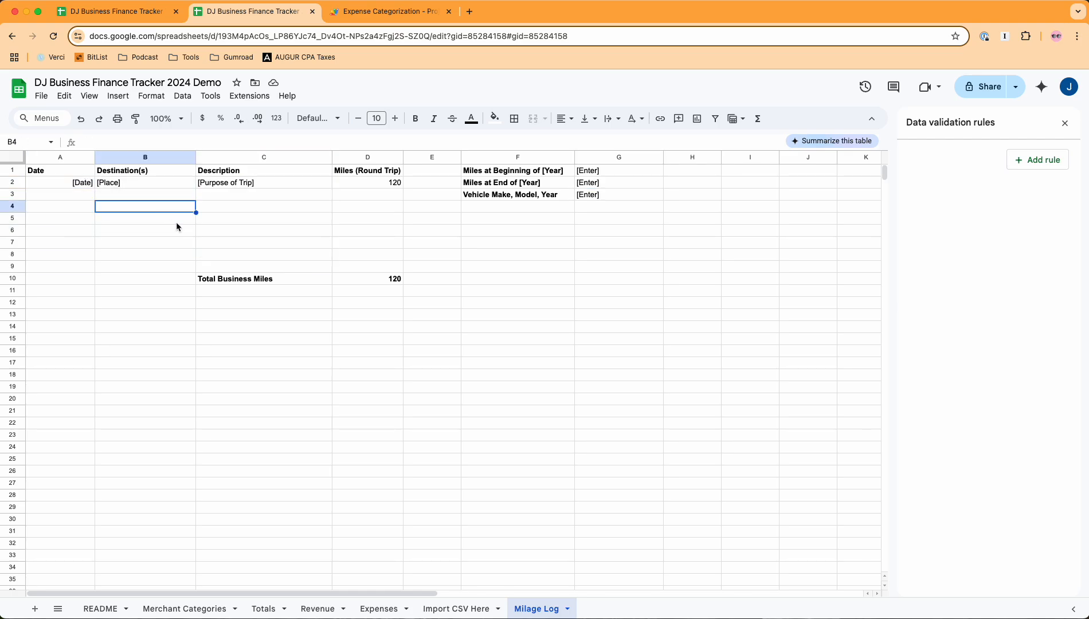
pyautogui.click(260, 222)
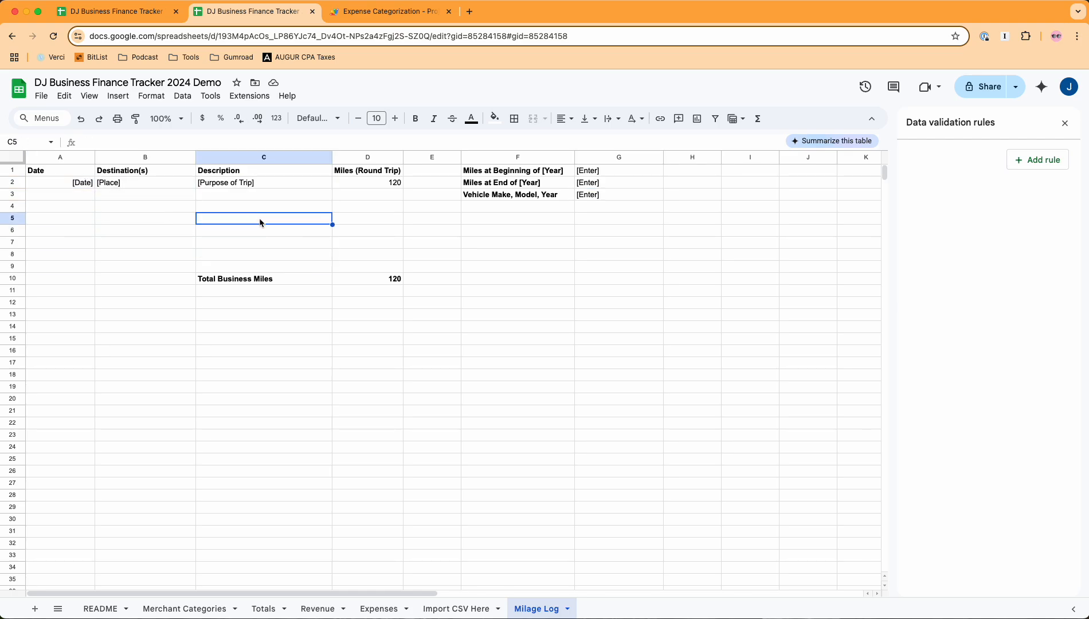
# Step: Insert four blank rows below rows 4–7 in the Milage Log sheet, above the Total Business Miles row
pyautogui.click(365, 208)
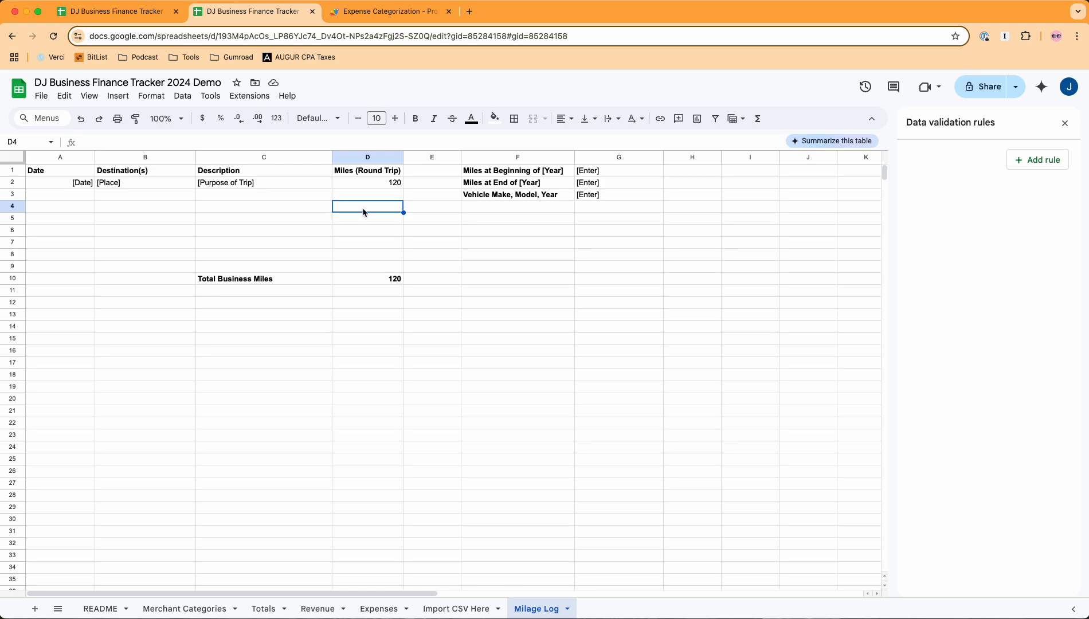
pyautogui.moveTo(13, 206); pyautogui.dragTo(13, 237)
pyautogui.rightClick(16, 220)
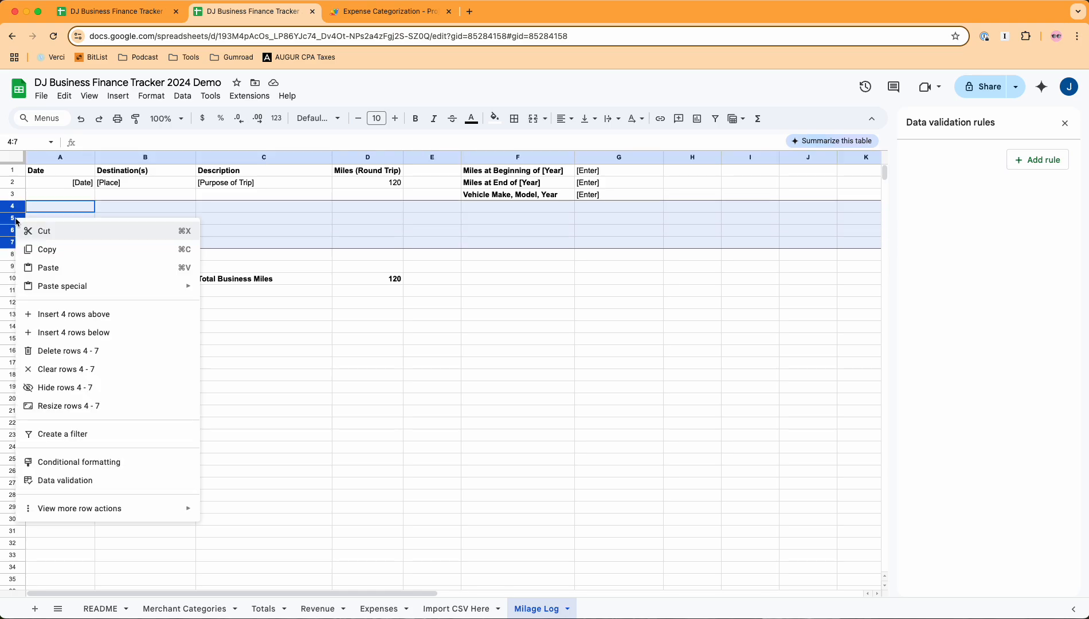
pyautogui.click(132, 338)
pyautogui.click(400, 398)
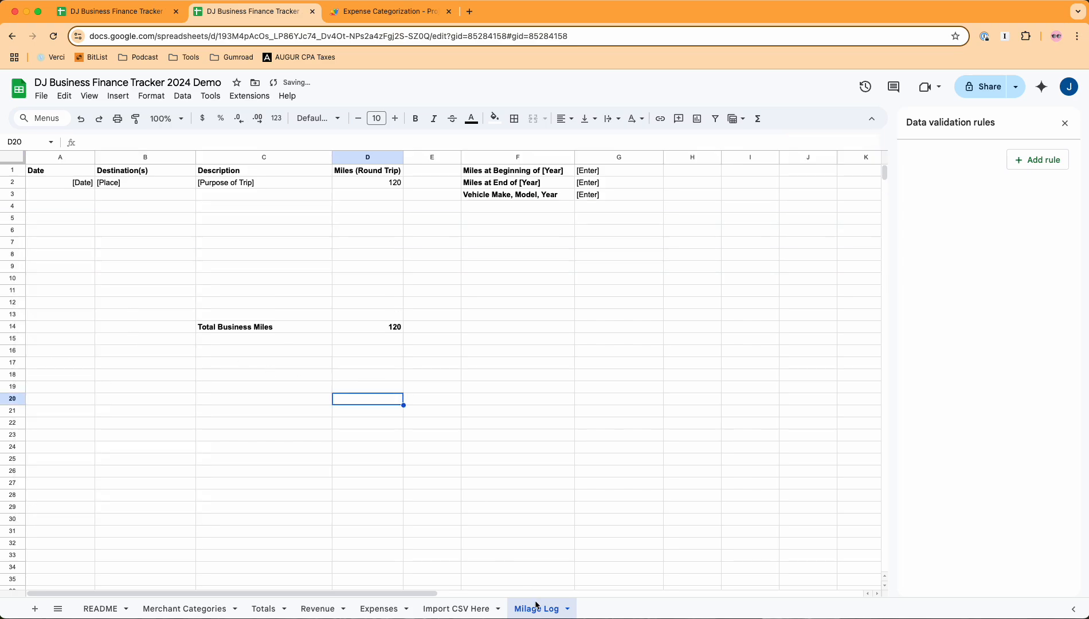
# Step: Open the Import CSV Here sheet and upload 2024 Gemini Transactions.csv from the Demo folder for import
pyautogui.click(459, 609)
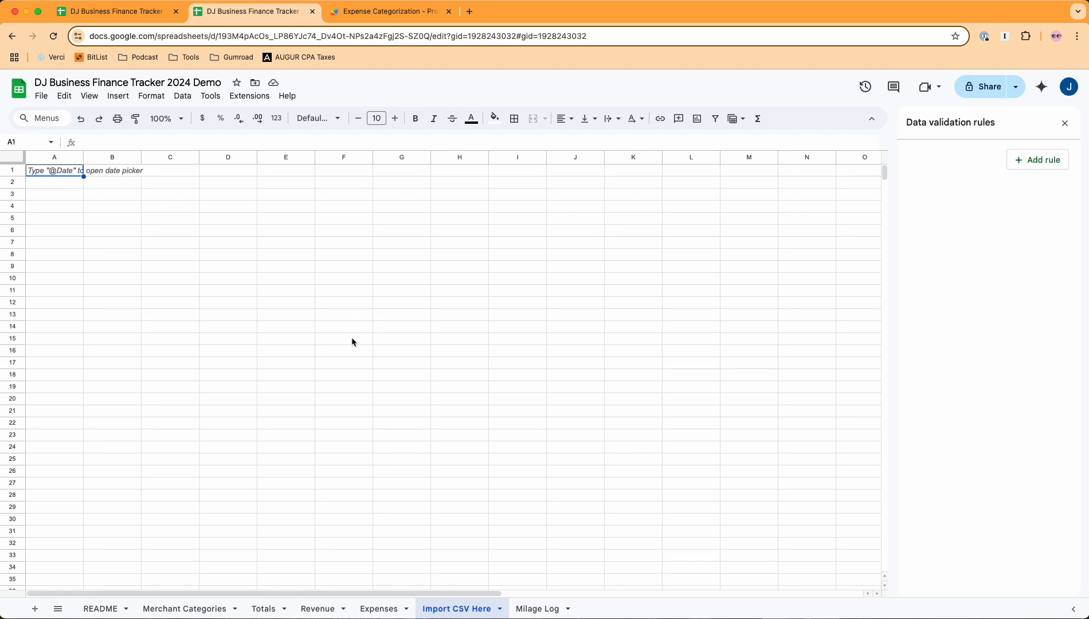
pyautogui.click(370, 342)
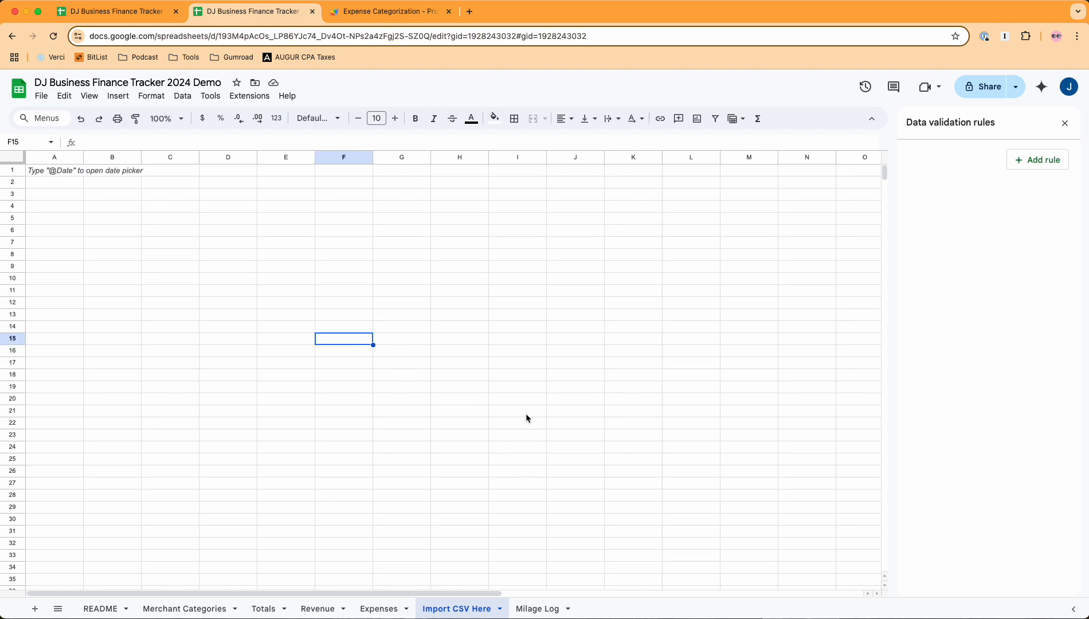
pyautogui.moveTo(525, 413); pyautogui.dragTo(304, 410)
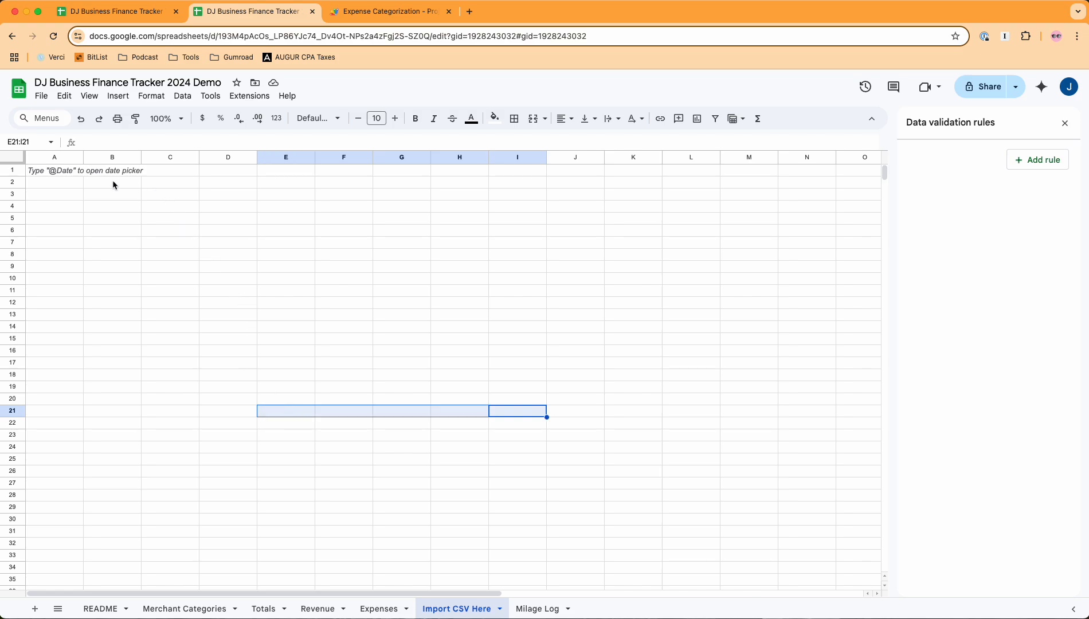
pyautogui.click(43, 96)
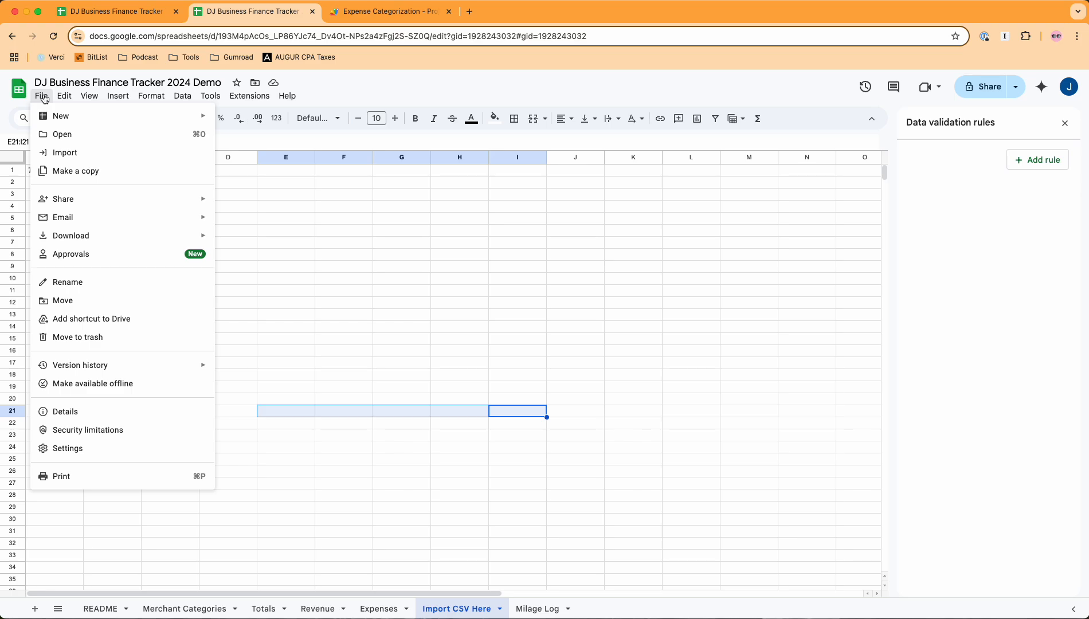
pyautogui.click(86, 152)
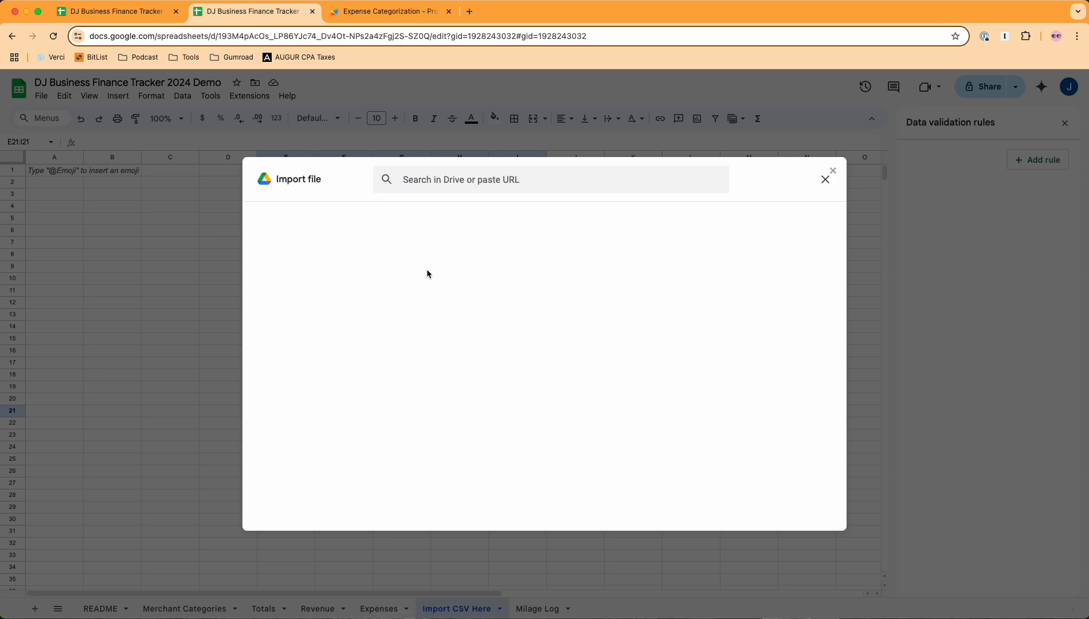
pyautogui.click(465, 215)
pyautogui.click(539, 418)
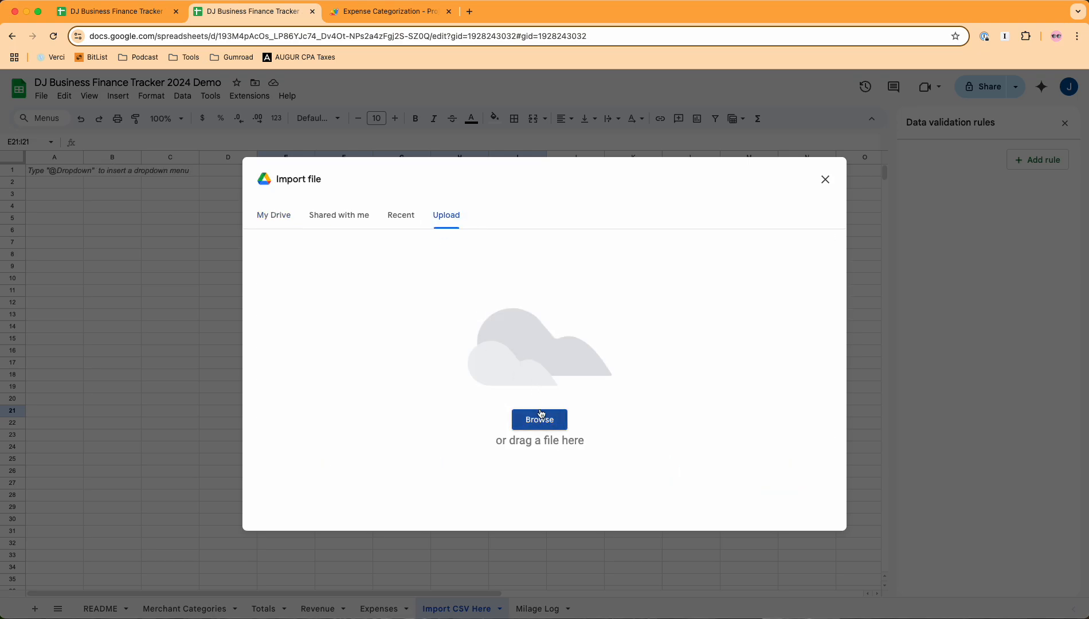
pyautogui.click(346, 148)
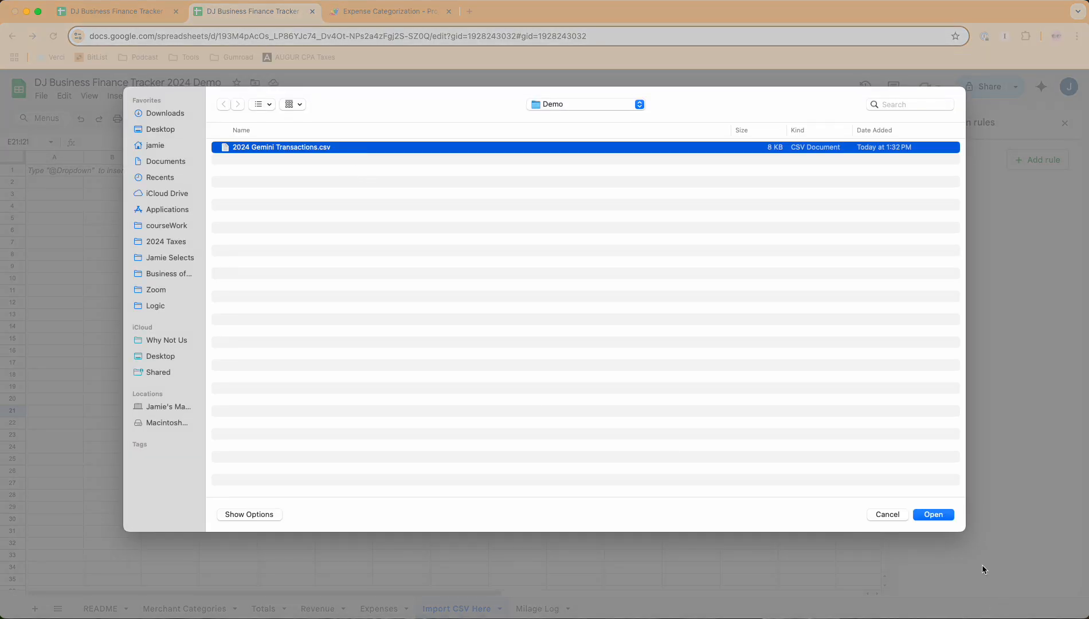
pyautogui.click(936, 514)
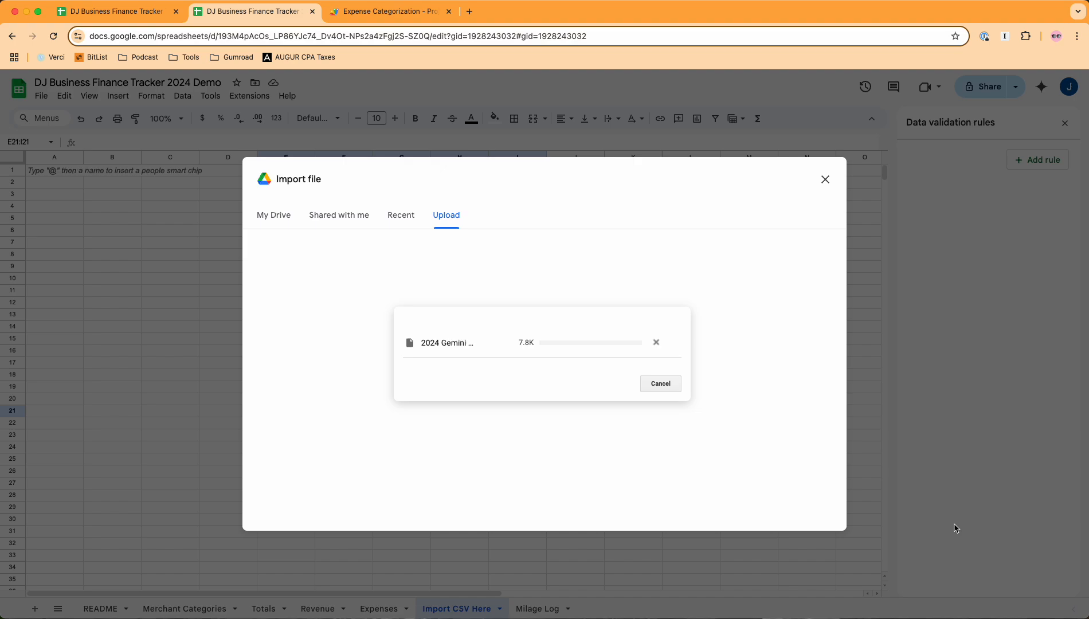
# Step: Import the CSV data with the import location set to Replace current sheet
pyautogui.click(455, 350)
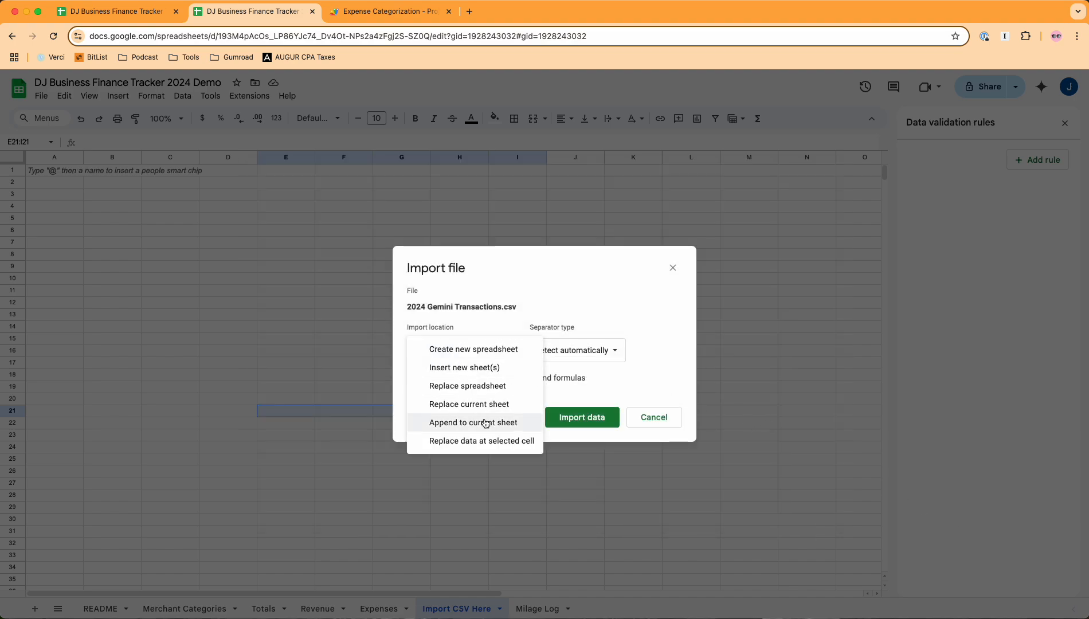
pyautogui.click(476, 404)
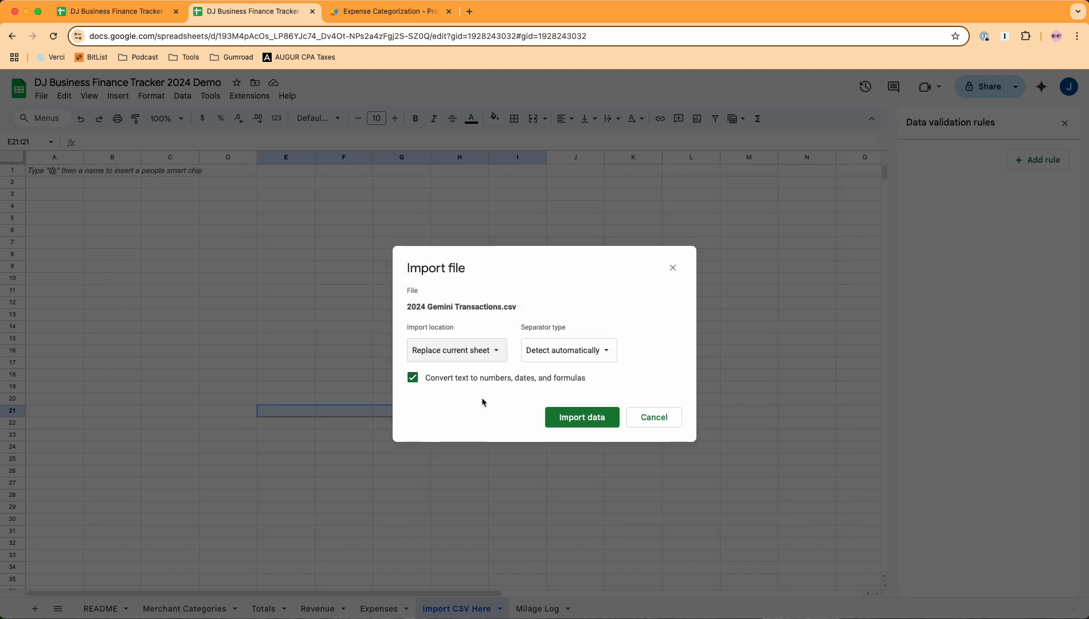
pyautogui.click(581, 418)
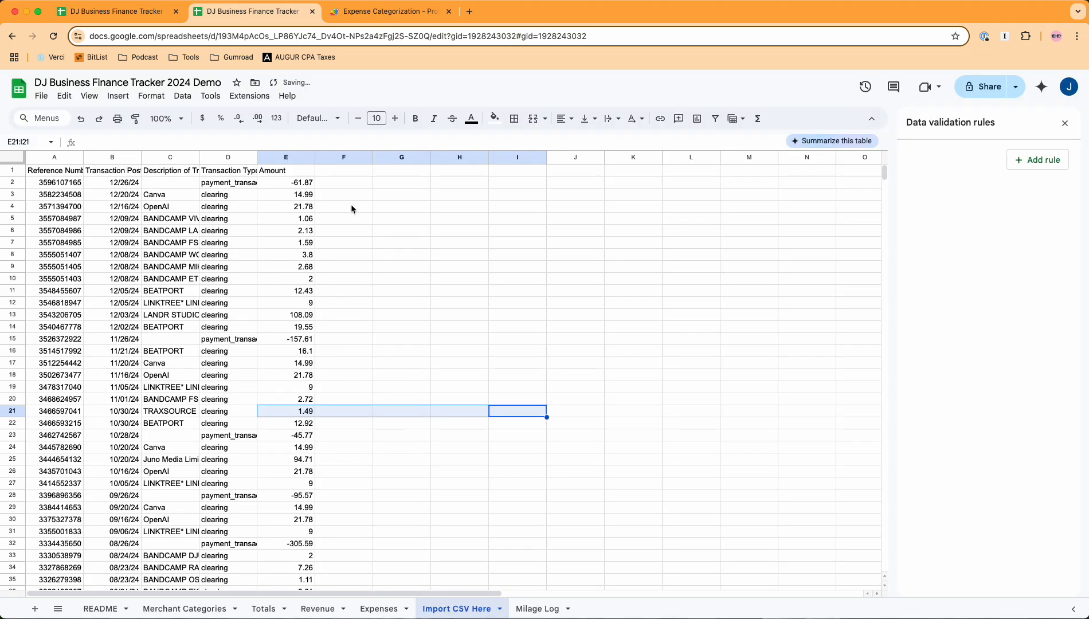
# Step: Move the Amount column ahead of Transaction Type, directly after the transaction description, and widen the description column slightly
pyautogui.click(277, 158)
pyautogui.click(450, 245)
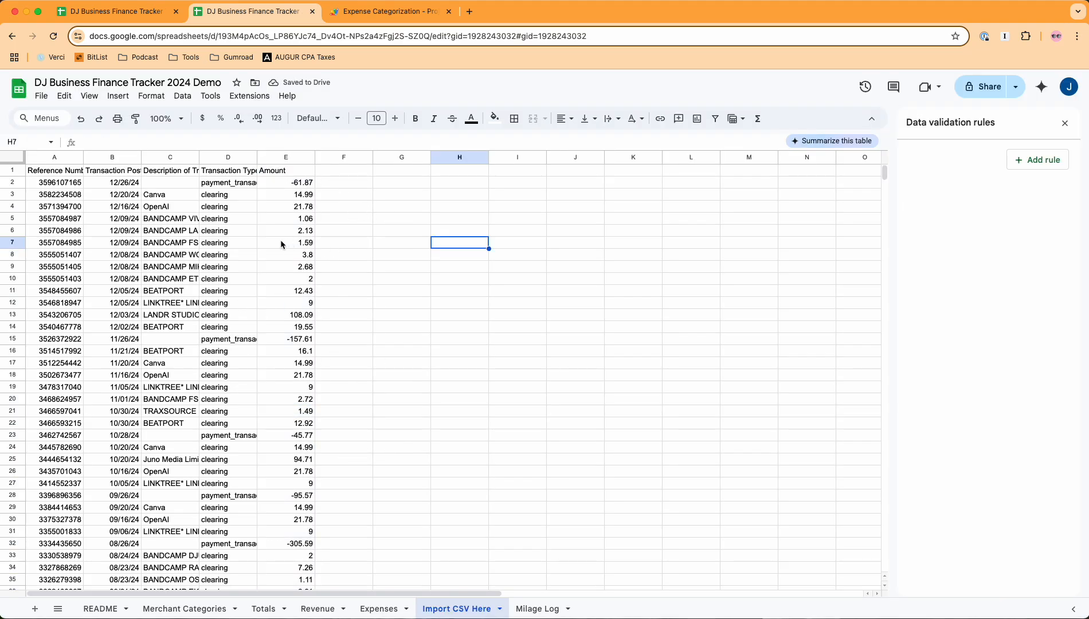
pyautogui.click(122, 256)
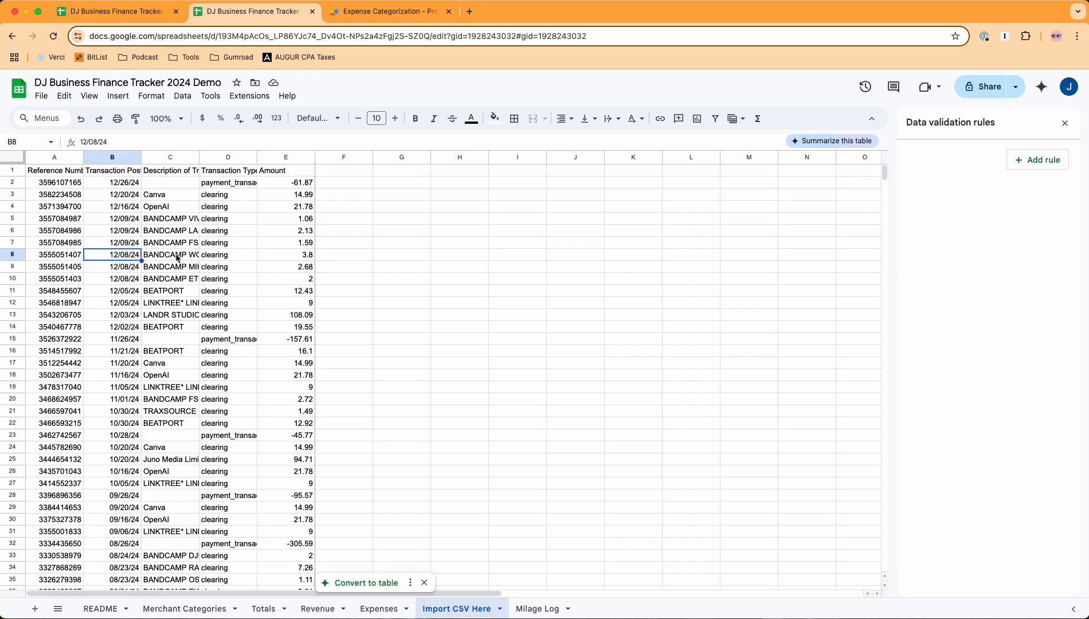
pyautogui.click(303, 256)
pyautogui.click(289, 157)
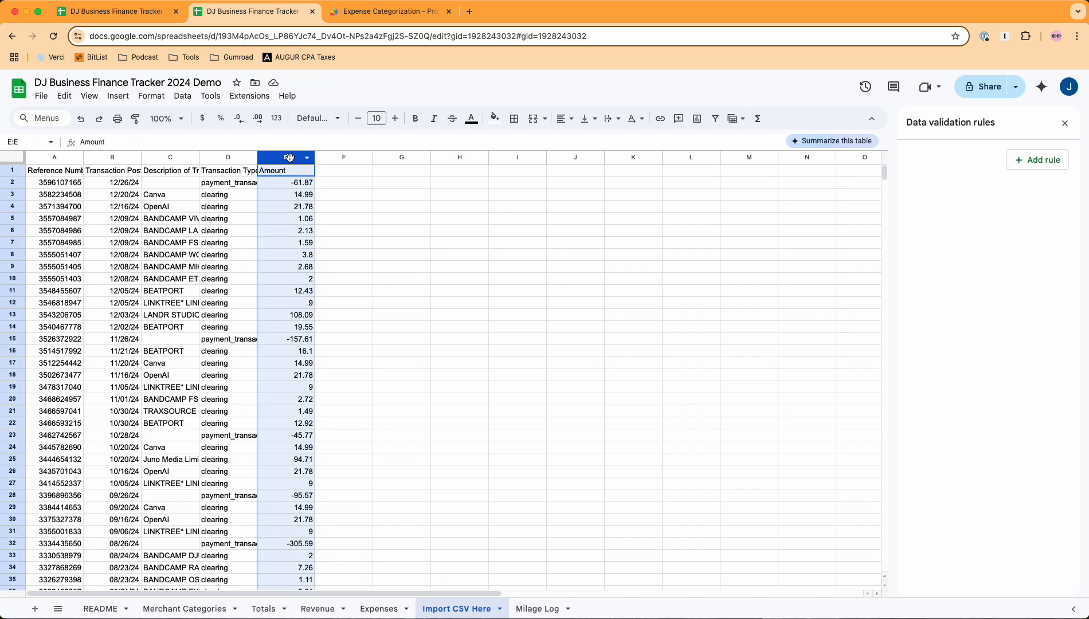
pyautogui.moveTo(289, 158); pyautogui.dragTo(231, 158)
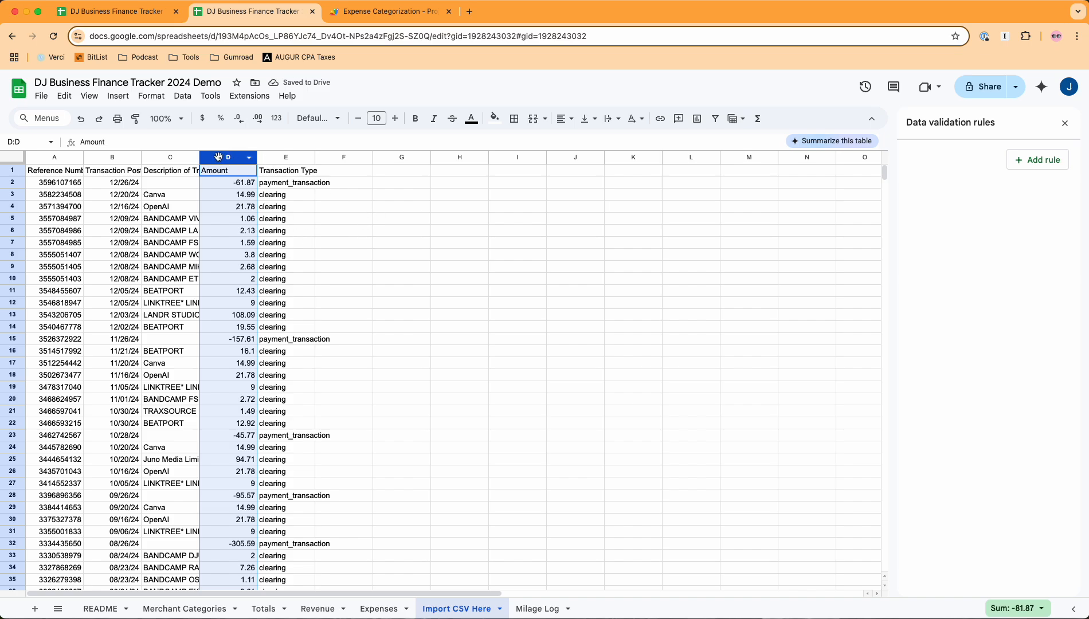
pyautogui.moveTo(199, 157); pyautogui.dragTo(206, 157)
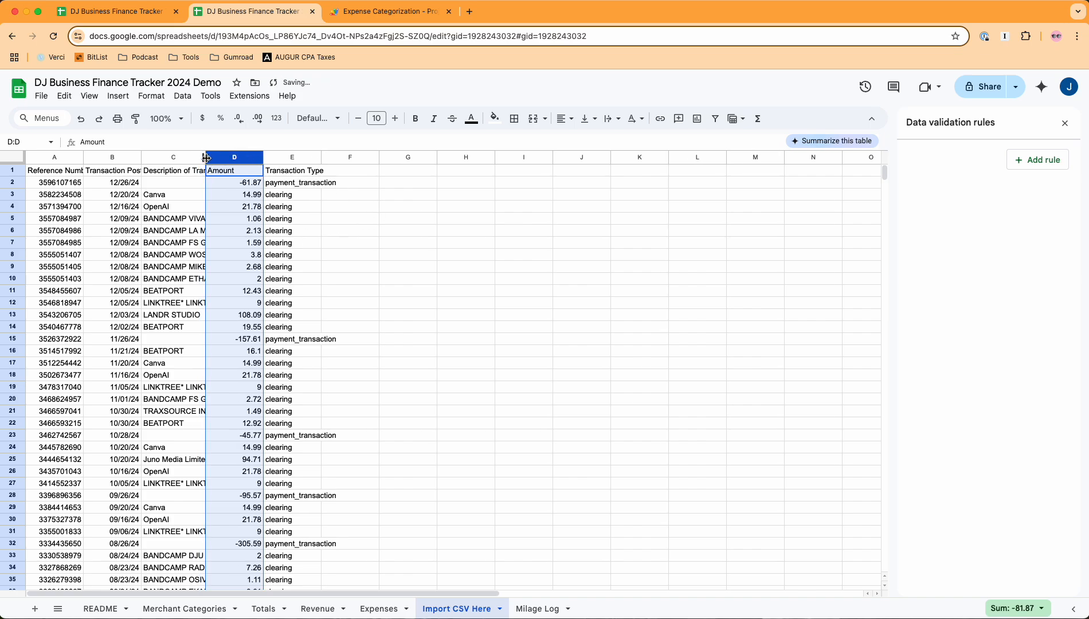
pyautogui.click(112, 185)
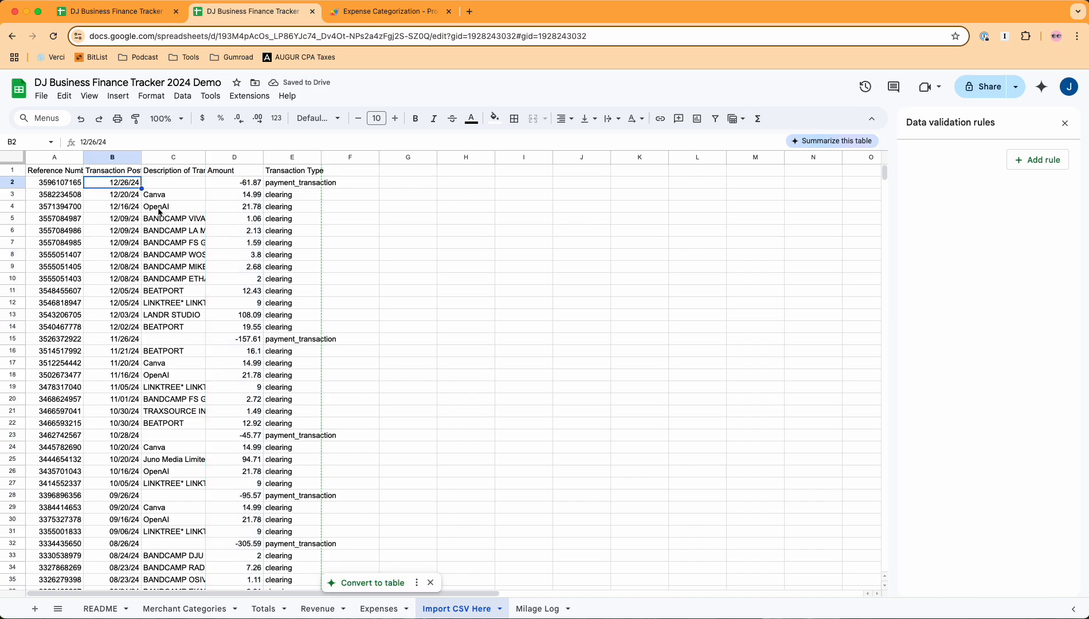
pyautogui.click(232, 207)
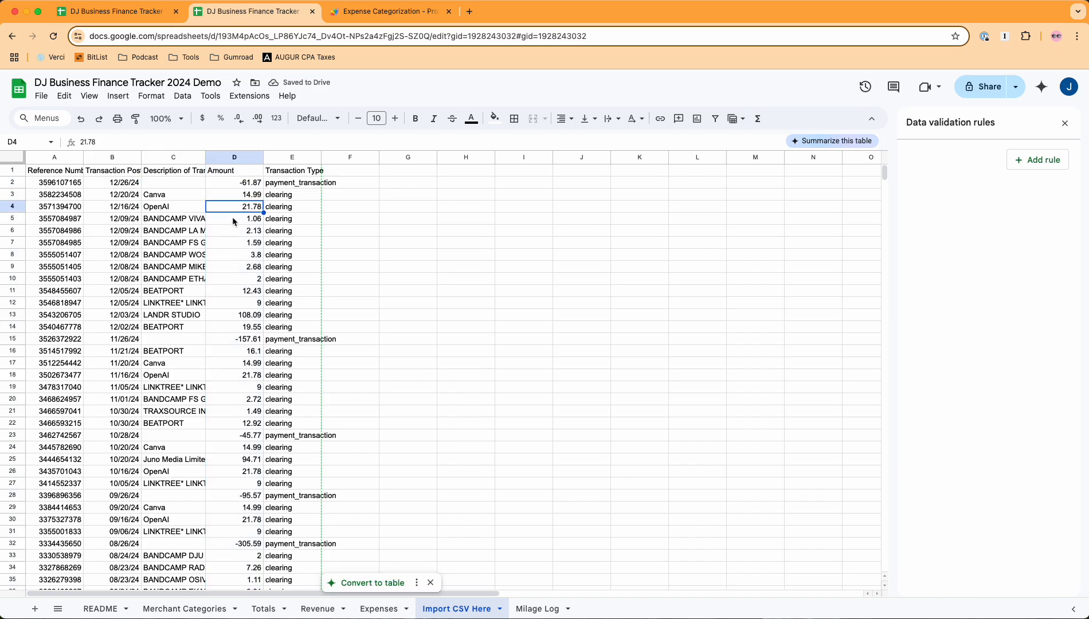
pyautogui.moveTo(184, 182); pyautogui.dragTo(112, 183)
# Step: Add a filter to the header row and limit Transaction Type to payment_transaction, excluding clearing and purchase_return
pyautogui.click(13, 170)
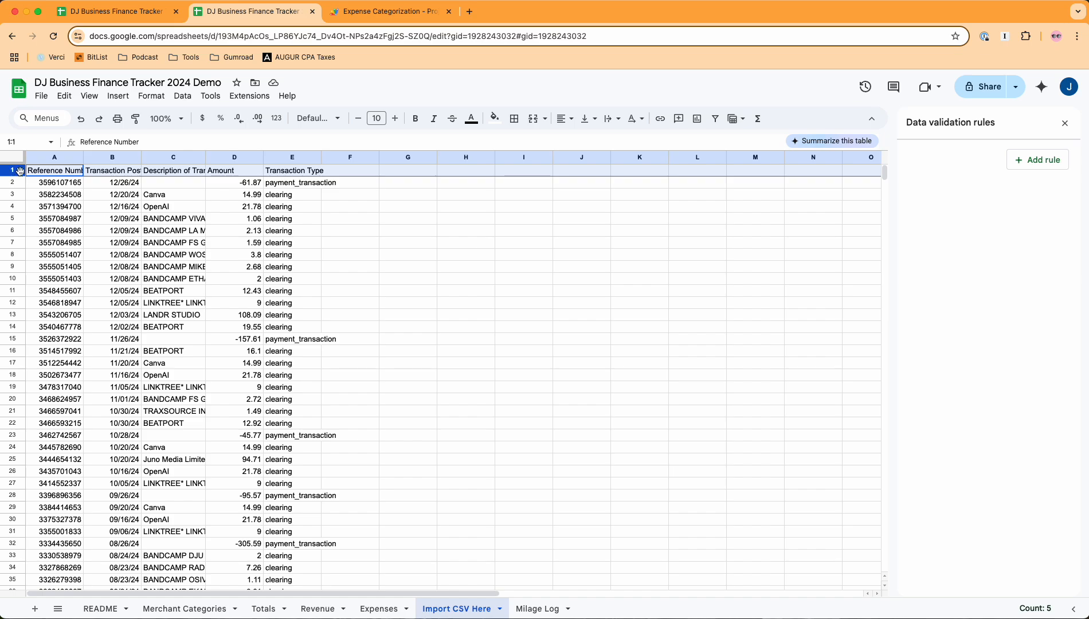
pyautogui.click(717, 124)
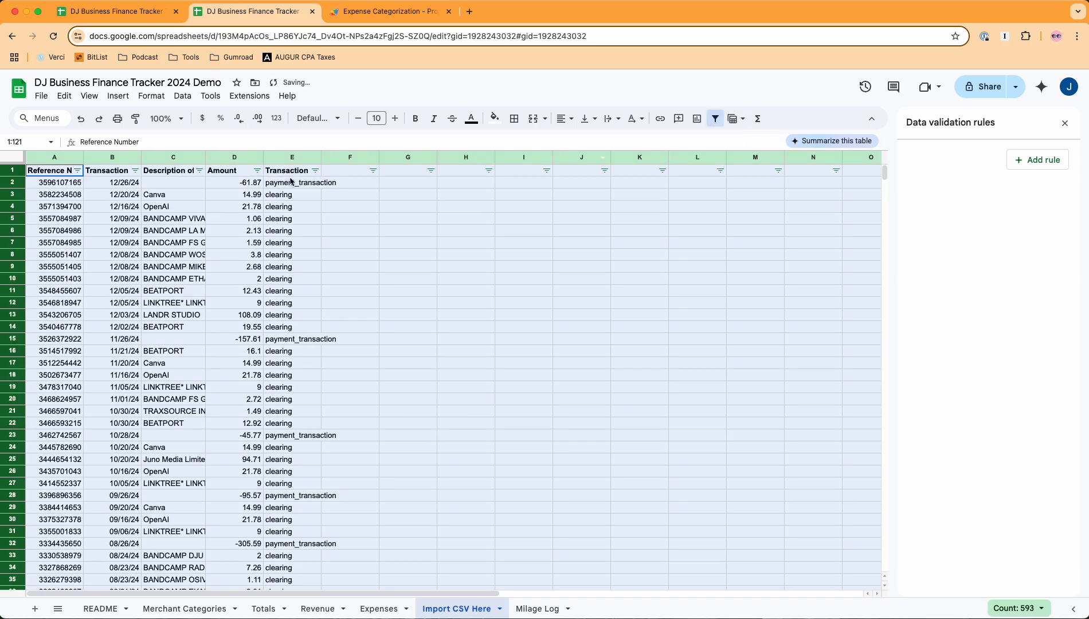
pyautogui.click(316, 170)
pyautogui.click(230, 361)
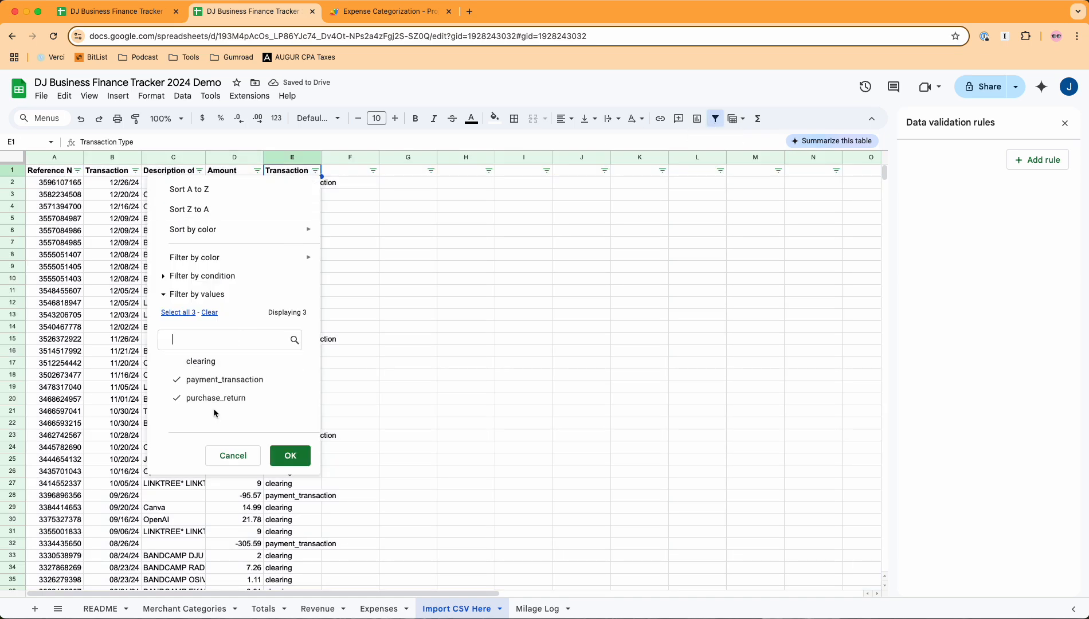
pyautogui.click(217, 398)
pyautogui.click(309, 462)
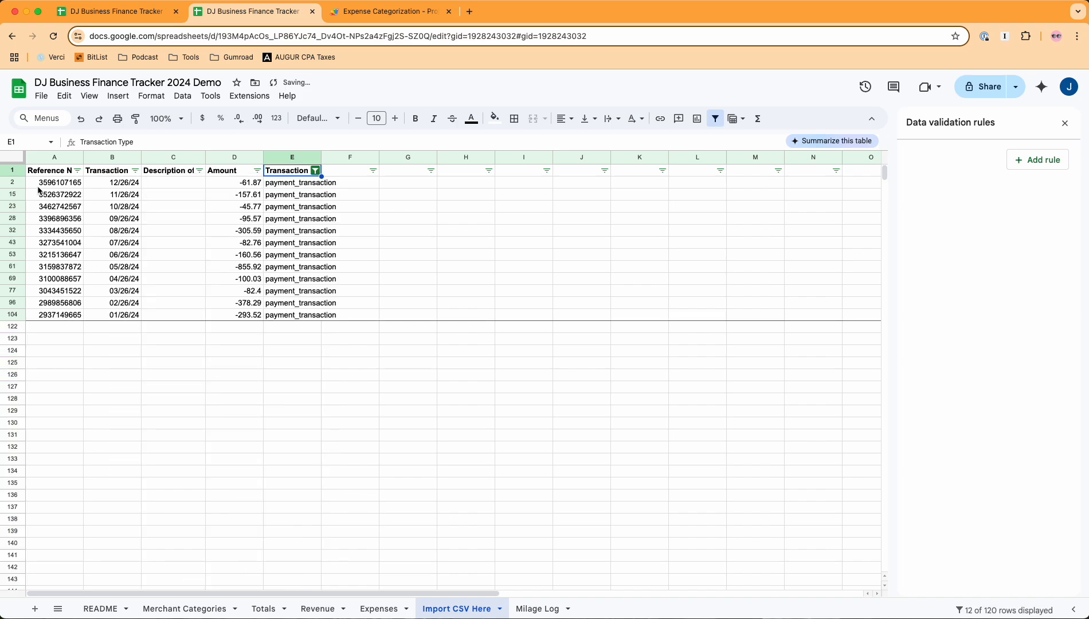
# Step: Delete all the filtered payment_transaction rows from the imported data
pyautogui.moveTo(17, 184); pyautogui.dragTo(13, 315)
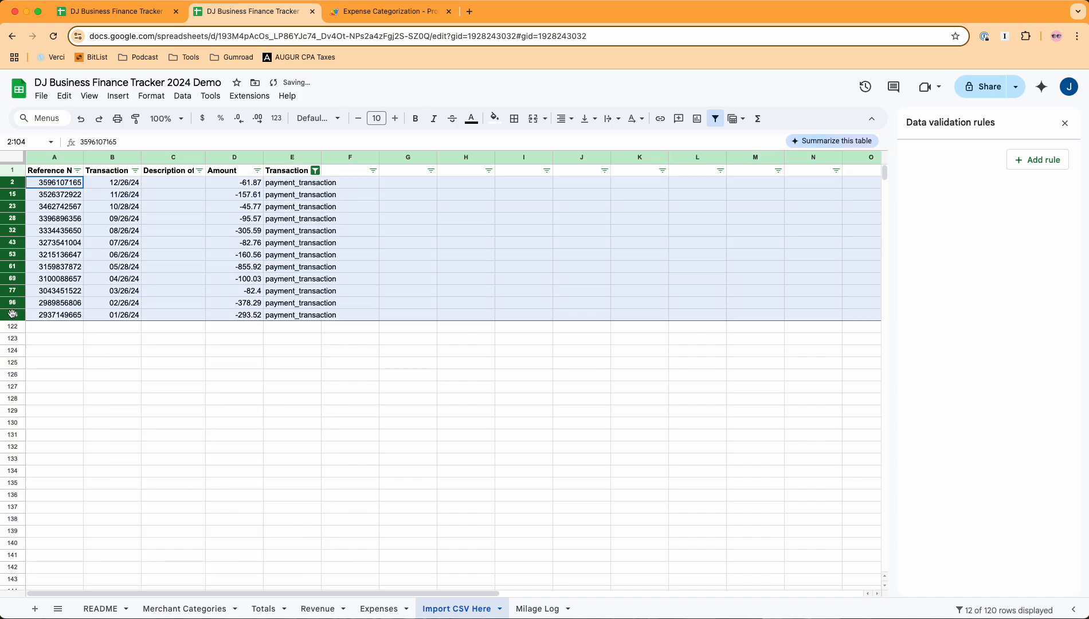
pyautogui.rightClick(13, 269)
pyautogui.click(77, 396)
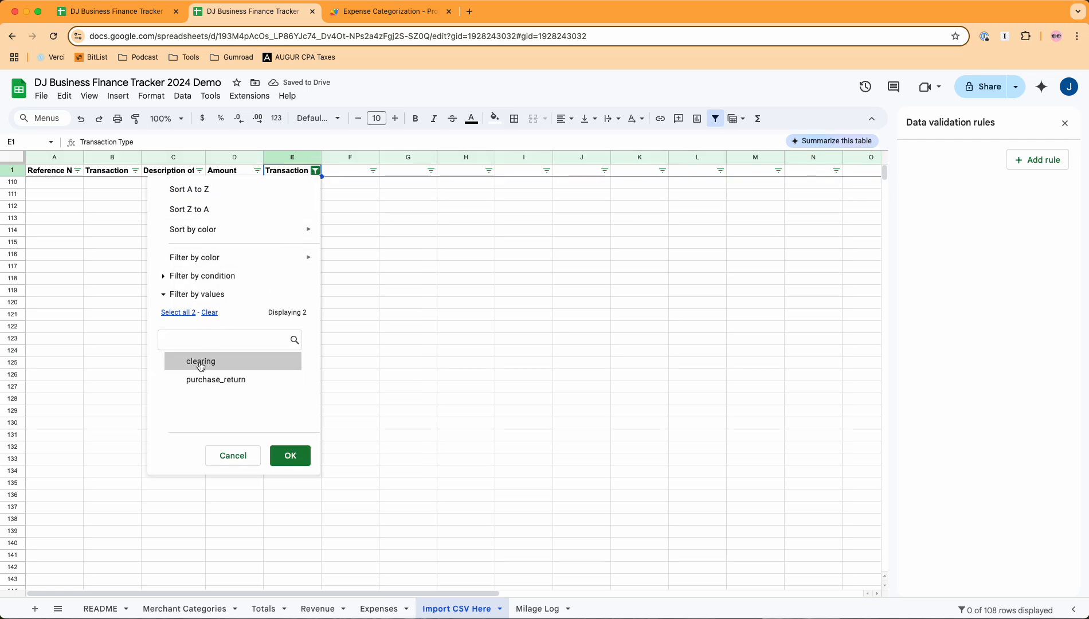
# Step: Set the Transaction Type filter to show the remaining clearing and purchase_return rows again
pyautogui.click(201, 362)
pyautogui.click(291, 456)
pyautogui.click(402, 388)
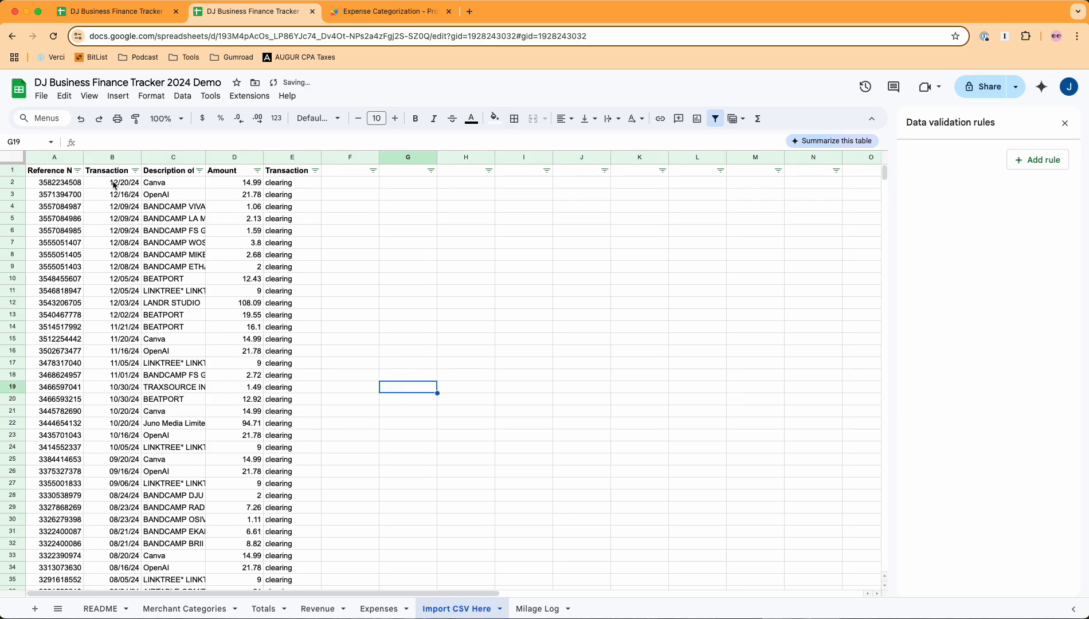
# Step: Sort the date, description and amount range B2:D109 by column B from A to Z
pyautogui.moveTo(118, 185); pyautogui.dragTo(222, 212)
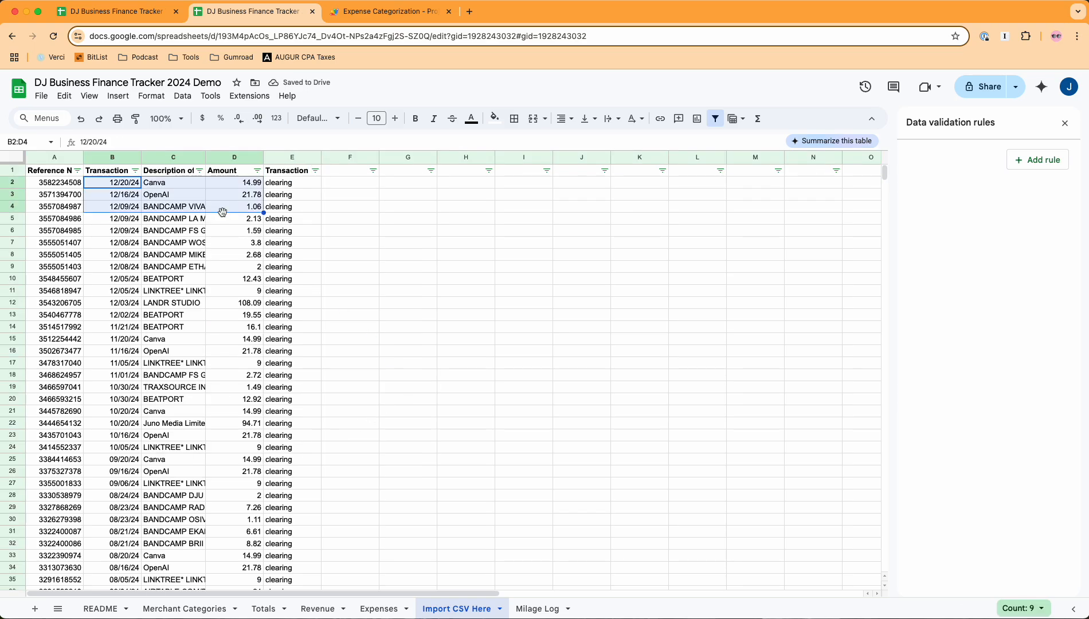
pyautogui.hotkey('ctrl', 'shift', 'Down')
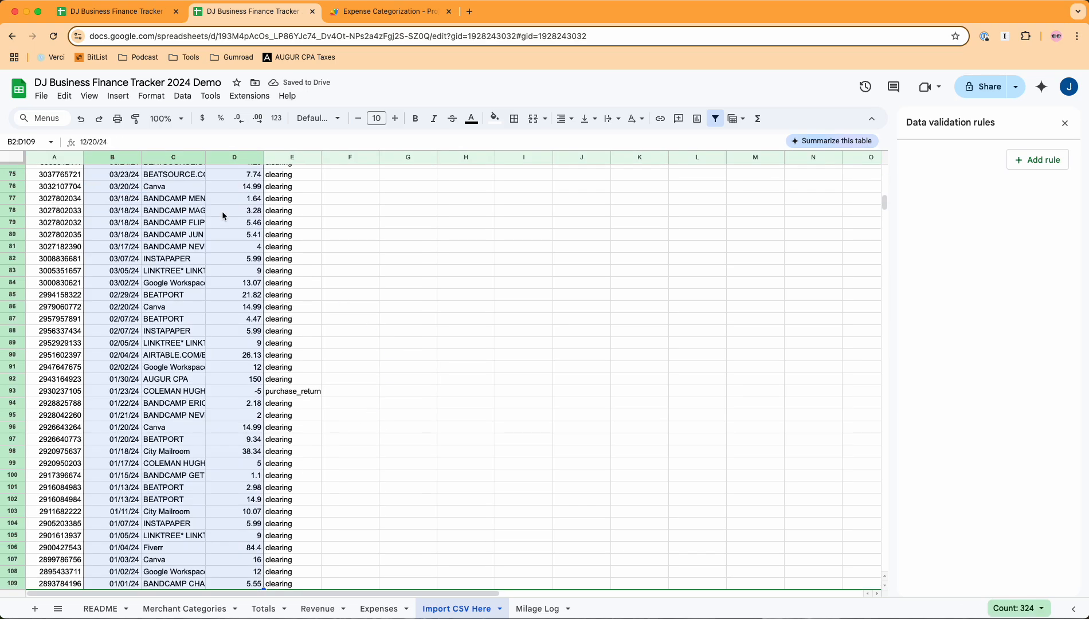
pyautogui.click(180, 97)
pyautogui.moveTo(216, 137)
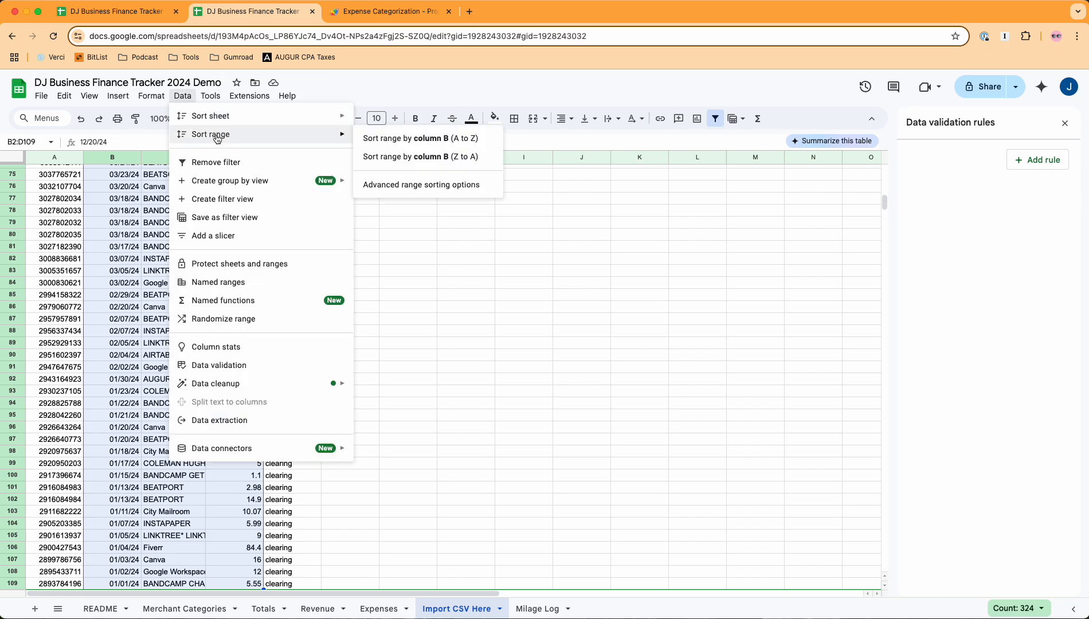
pyautogui.click(427, 139)
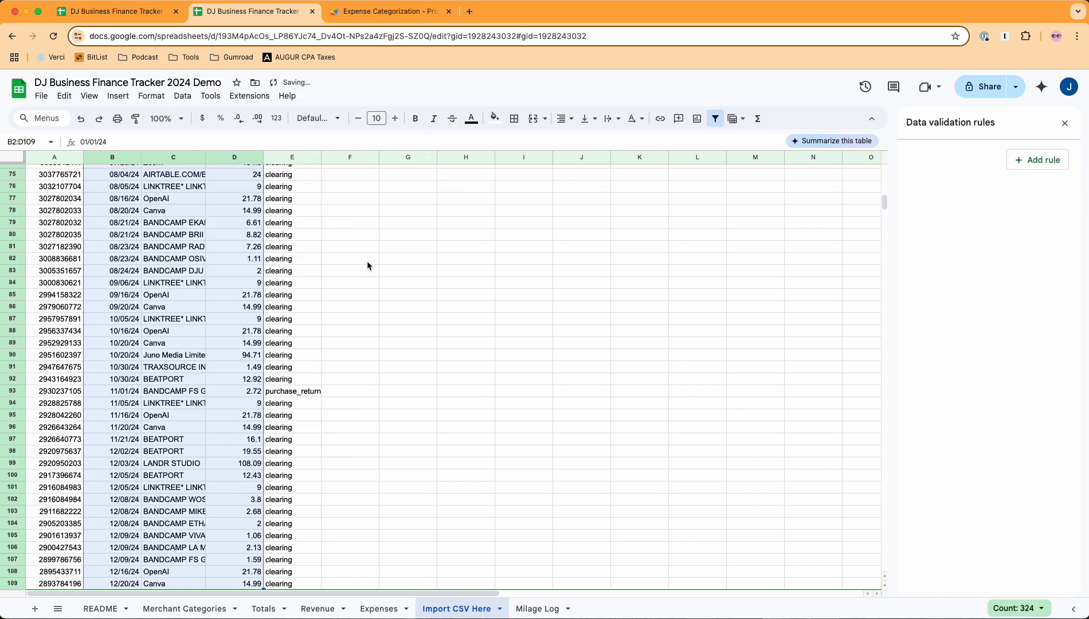
pyautogui.scroll(20, 367, 265)
pyautogui.click(361, 297)
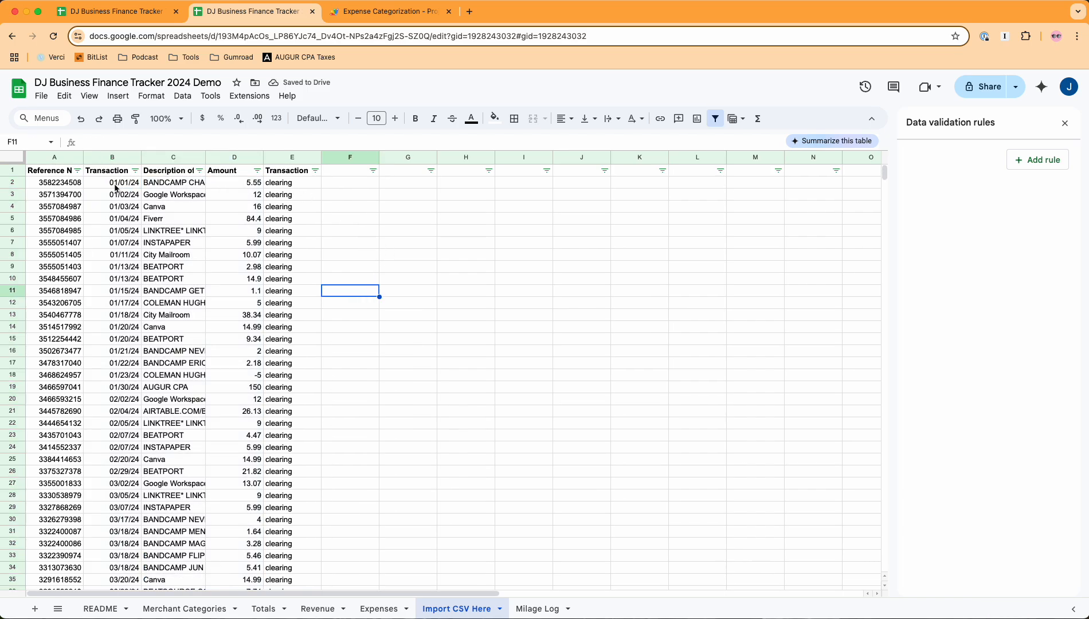
# Step: Copy the dates, descriptions and amounts in B2:D109 of Import CSV Here into the Expenses sheet starting at A2
pyautogui.moveTo(117, 183); pyautogui.dragTo(235, 493)
pyautogui.scroll(-5, 234, 373)
pyautogui.scroll(-15, 239, 428)
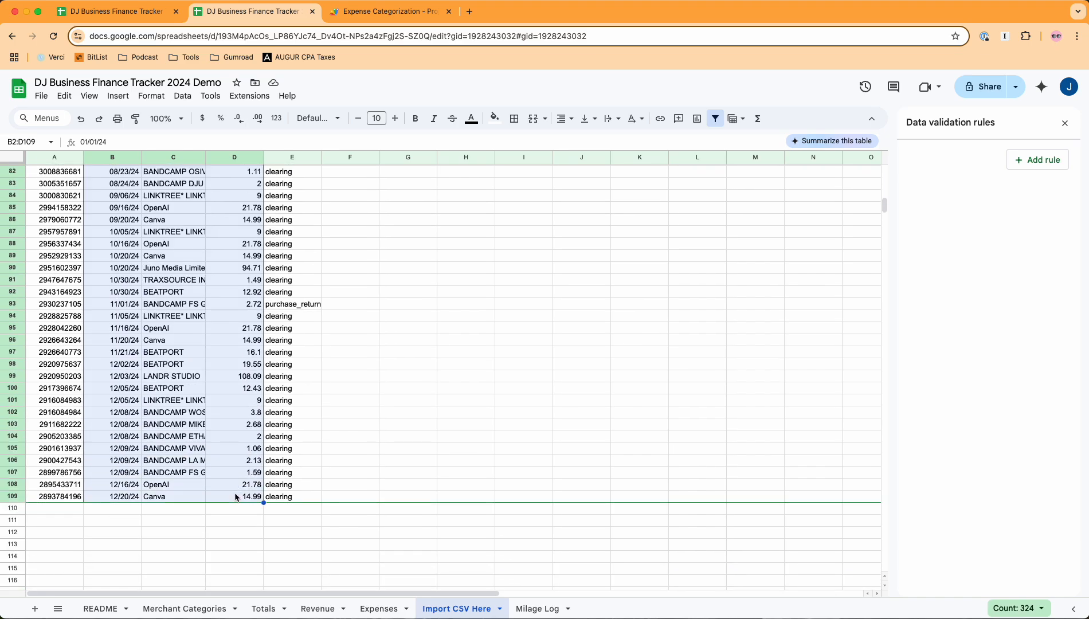
pyautogui.click(378, 611)
pyautogui.click(43, 203)
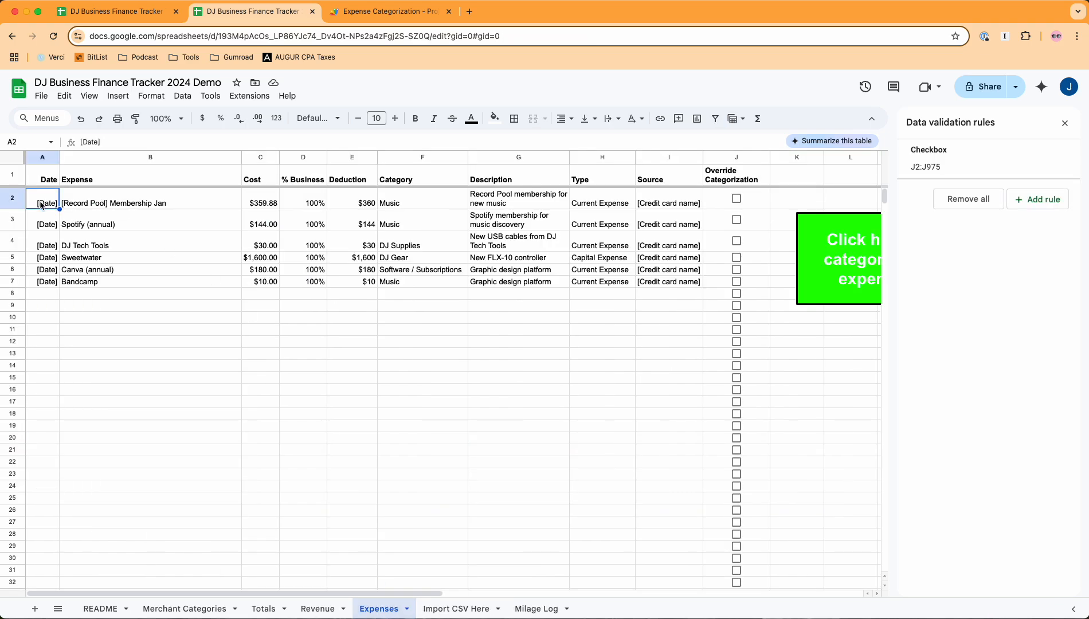
pyautogui.press('super+v')
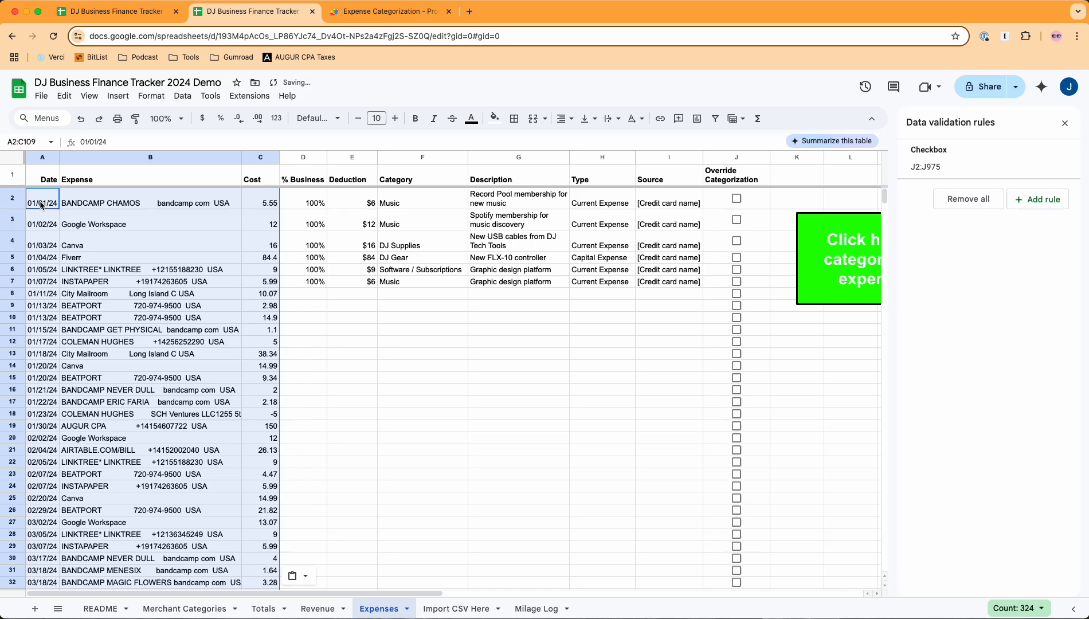
# Step: Format the entire Cost column of the Expenses sheet as dollar currency
pyautogui.click(271, 157)
pyautogui.click(260, 157)
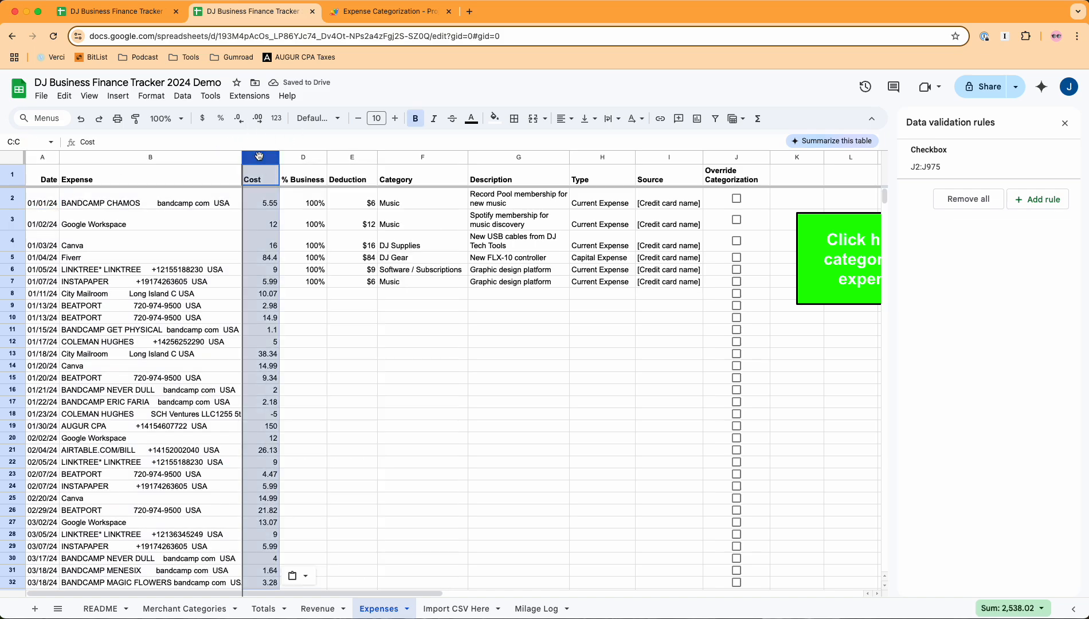
pyautogui.click(202, 119)
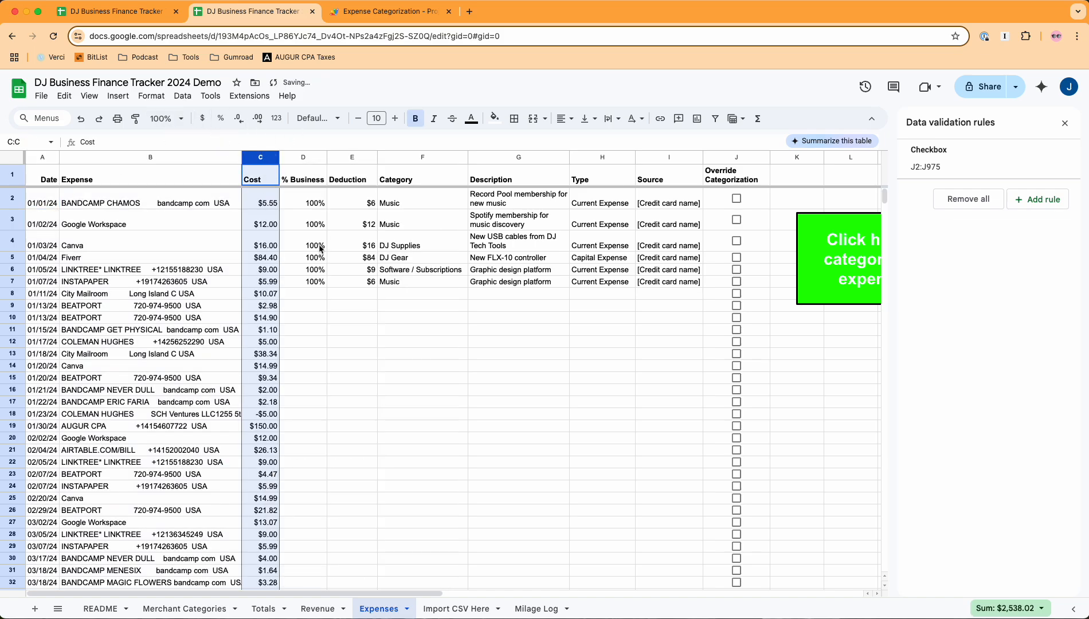
pyautogui.click(353, 357)
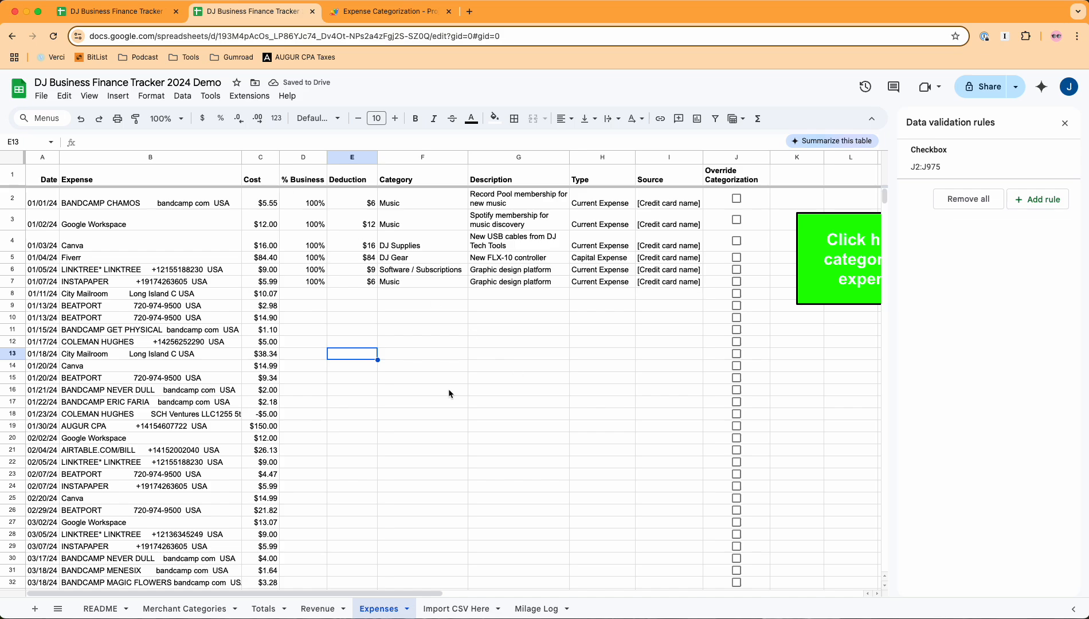
# Step: Run the sheet's expense categorization script to fill the Category column for the pasted transactions
pyautogui.moveTo(436, 282); pyautogui.dragTo(425, 342)
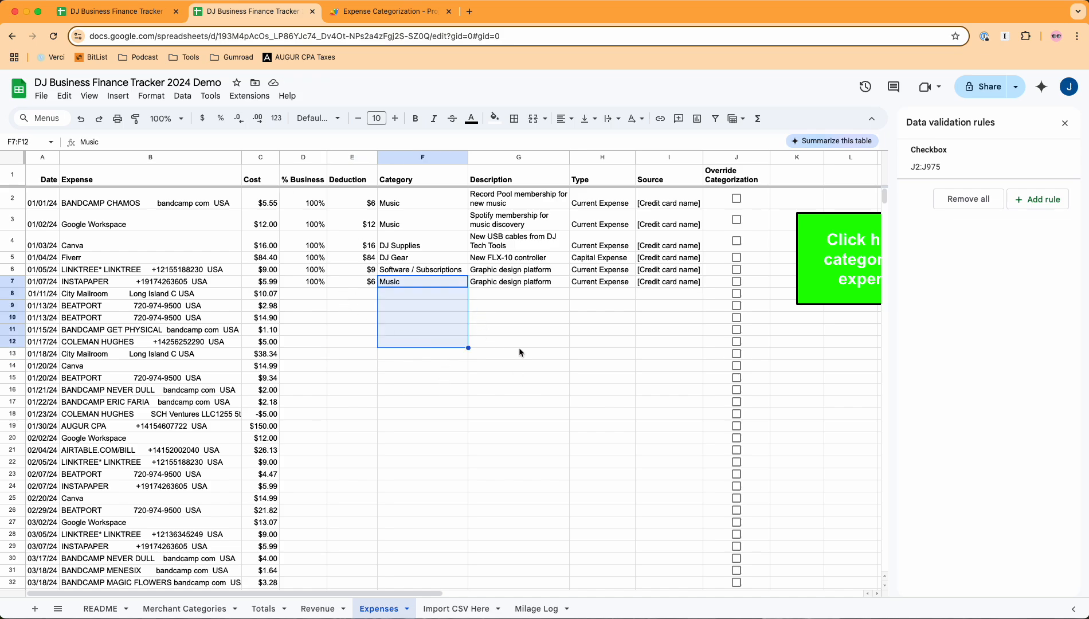
pyautogui.click(817, 356)
pyautogui.click(819, 293)
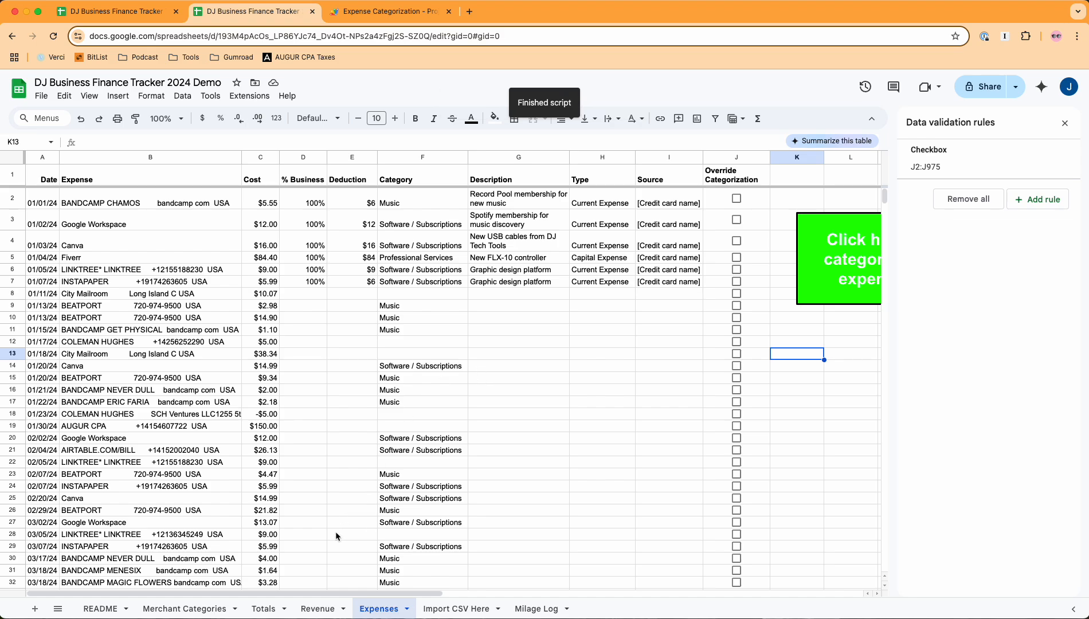
# Step: Compare the merchant-to-category pairs in Merchant Categories with the categories assigned to the transactions in Expenses
pyautogui.click(199, 610)
pyautogui.moveTo(58, 355); pyautogui.dragTo(218, 484)
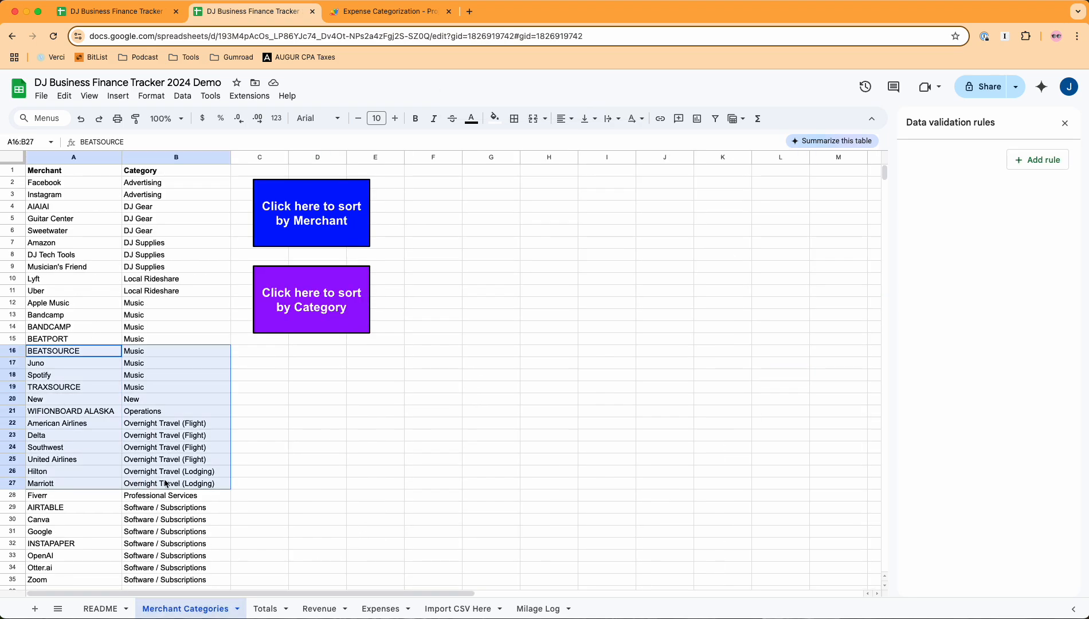
pyautogui.click(381, 609)
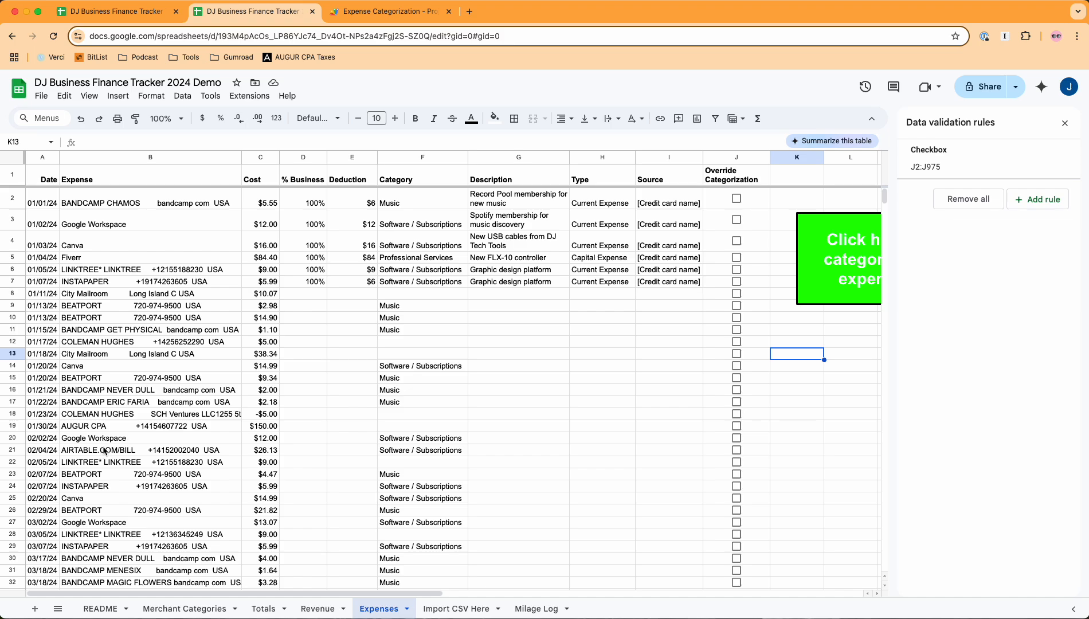
pyautogui.click(86, 442)
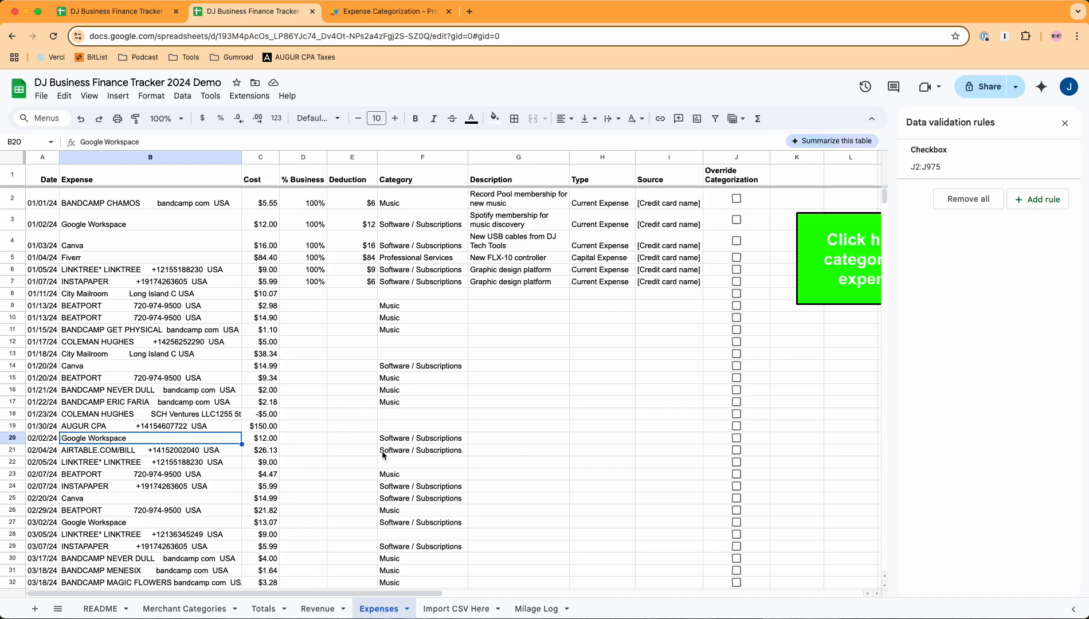
pyautogui.click(410, 440)
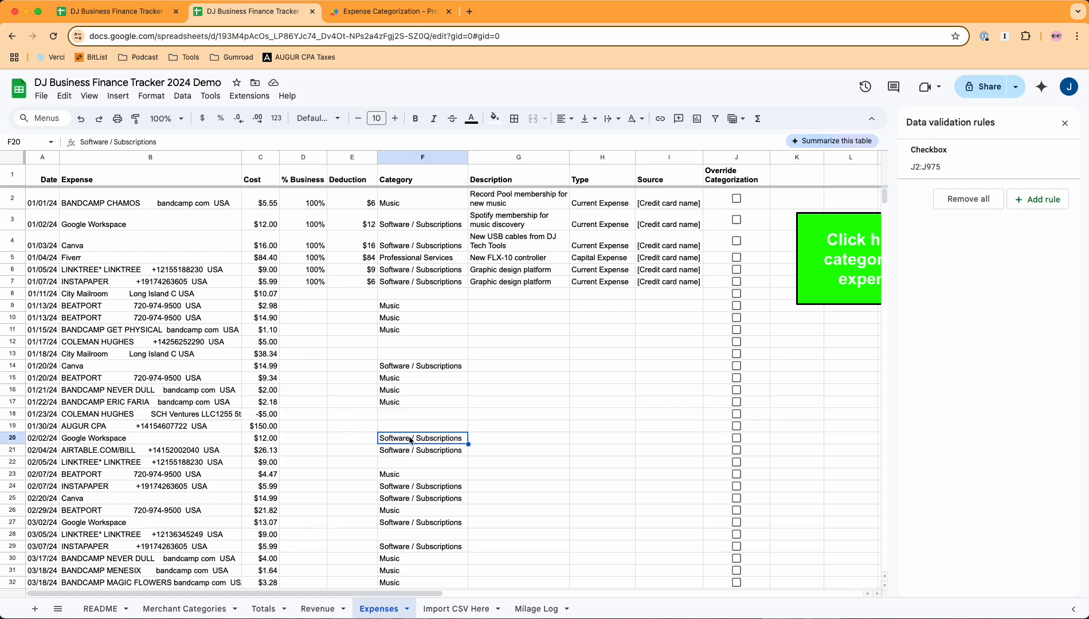
pyautogui.click(96, 388)
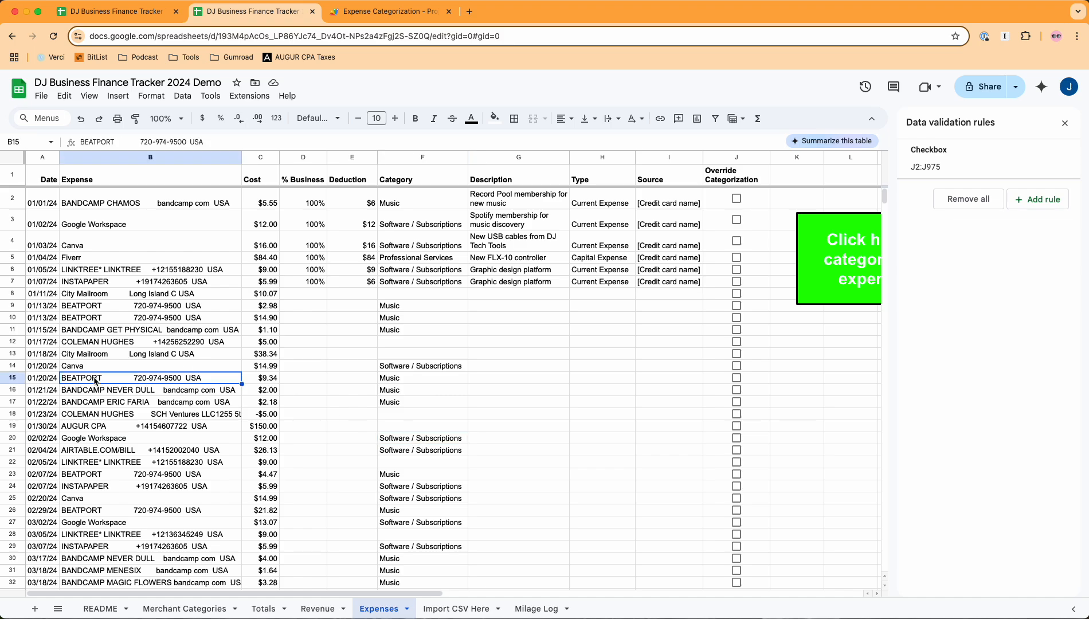
pyautogui.moveTo(415, 381); pyautogui.dragTo(422, 404)
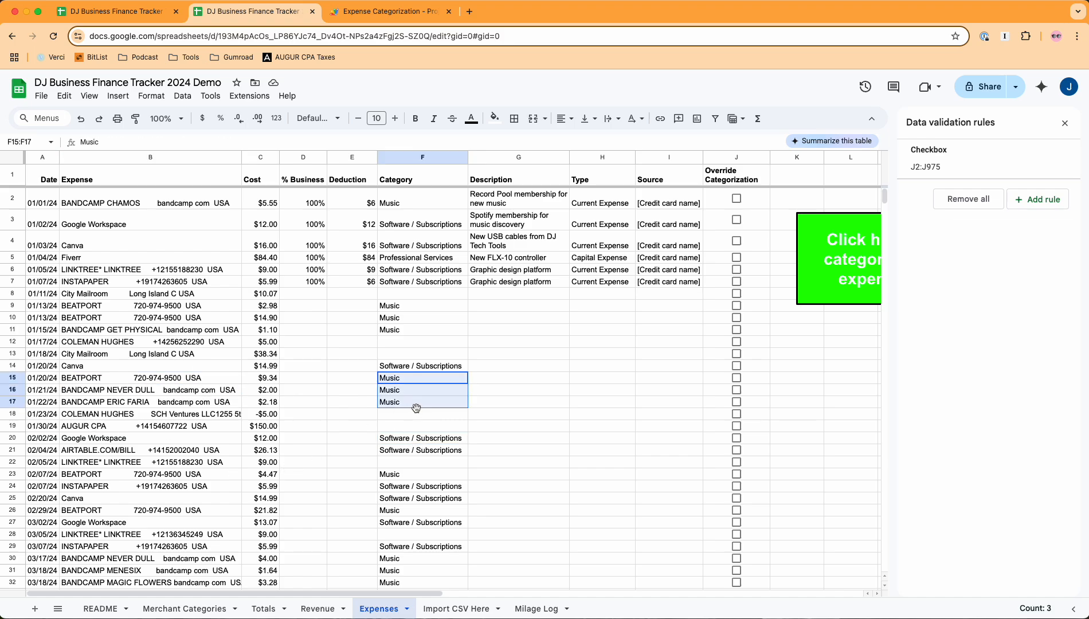
pyautogui.click(519, 397)
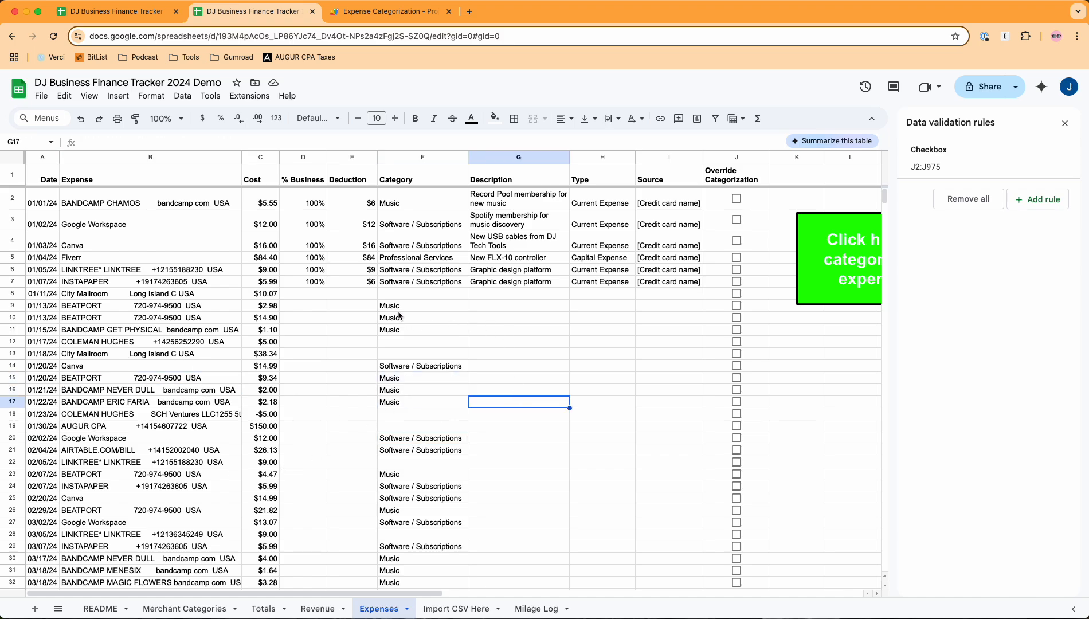
pyautogui.moveTo(398, 307); pyautogui.dragTo(405, 334)
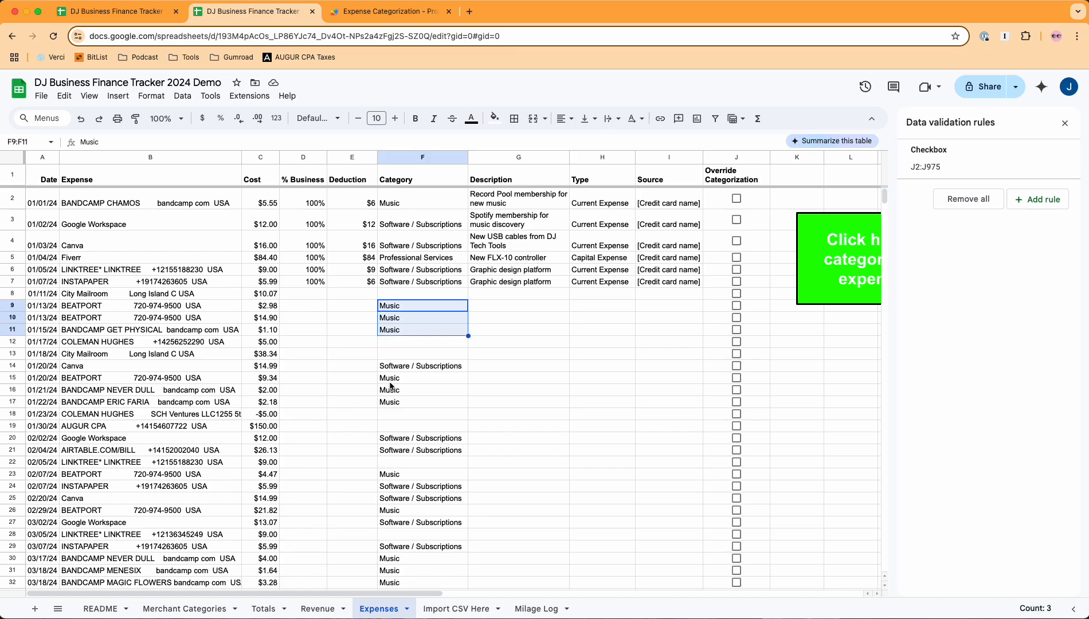
pyautogui.scroll(-2, 400, 402)
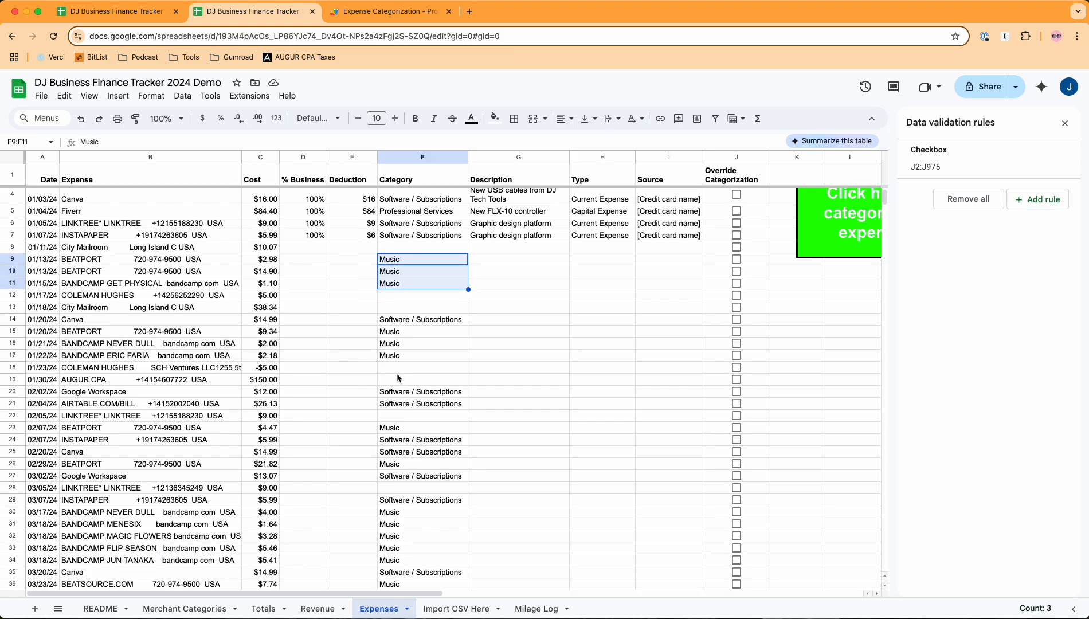
# Step: Copy the merchant name LINKTREE from Expenses row 22 into A36, the first empty merchant row of Merchant Categories
pyautogui.click(128, 489)
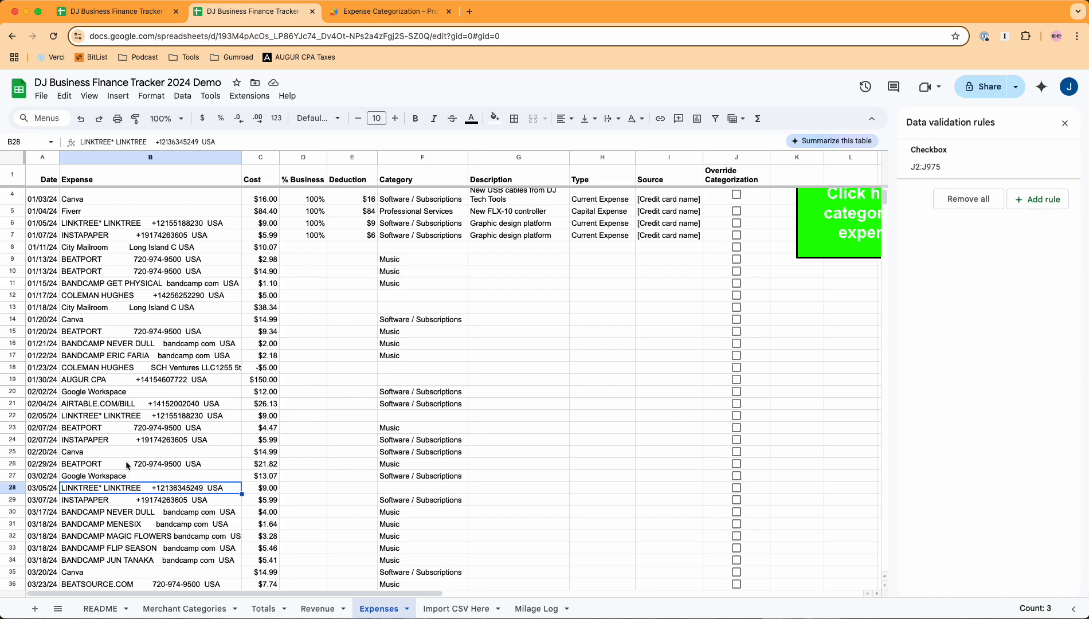
pyautogui.click(118, 420)
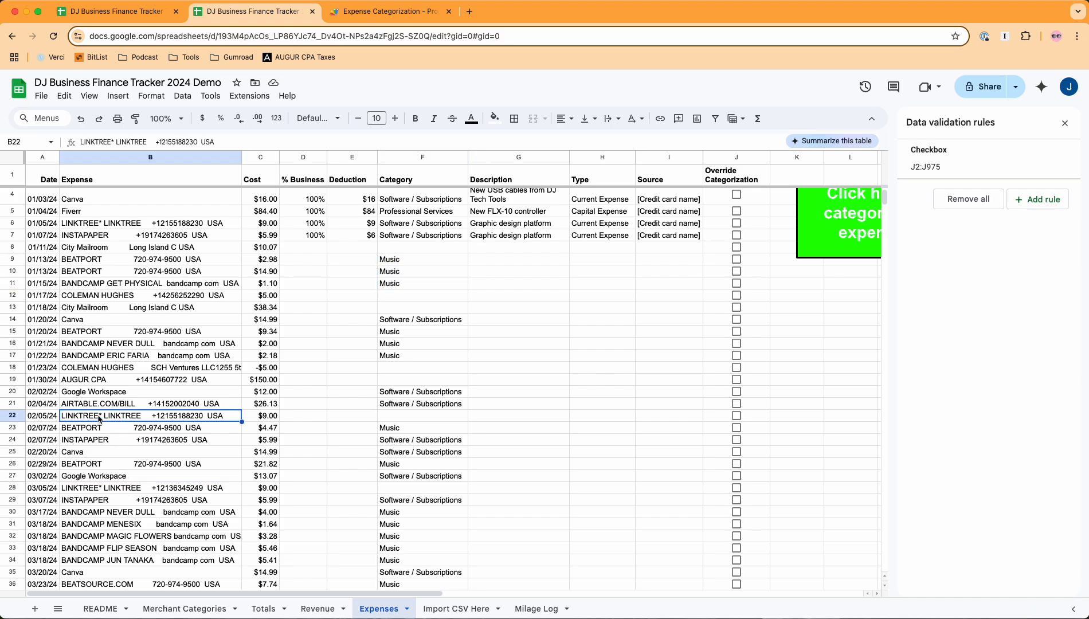
pyautogui.doubleClick(93, 416)
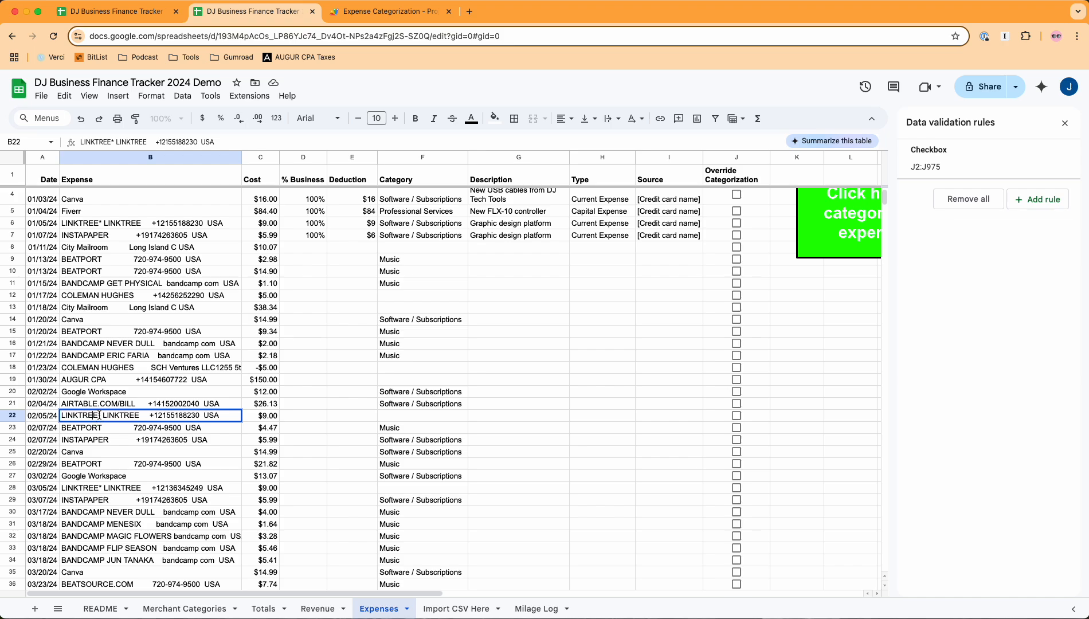
pyautogui.moveTo(97, 415); pyautogui.dragTo(61, 418)
pyautogui.press('super+c')
pyautogui.click(168, 612)
pyautogui.click(291, 458)
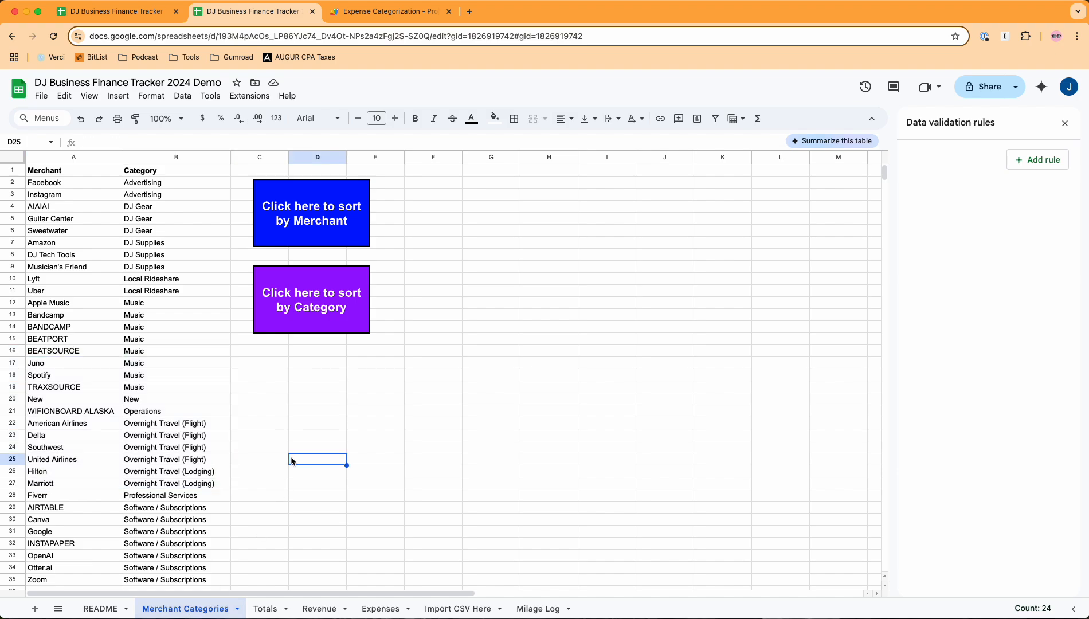
pyautogui.scroll(-4, 291, 458)
pyautogui.click(72, 452)
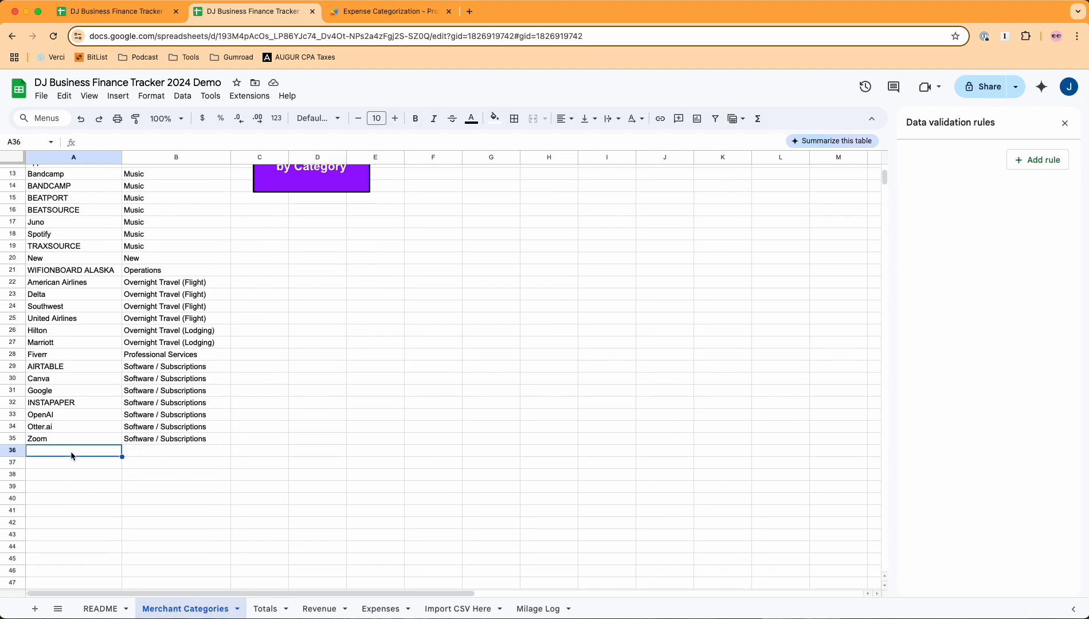
pyautogui.press('super+v')
# Step: Fill the Software / Subscriptions category from Zoom's row down to the LINKTREE row
pyautogui.press('Tab')
pyautogui.click(185, 441)
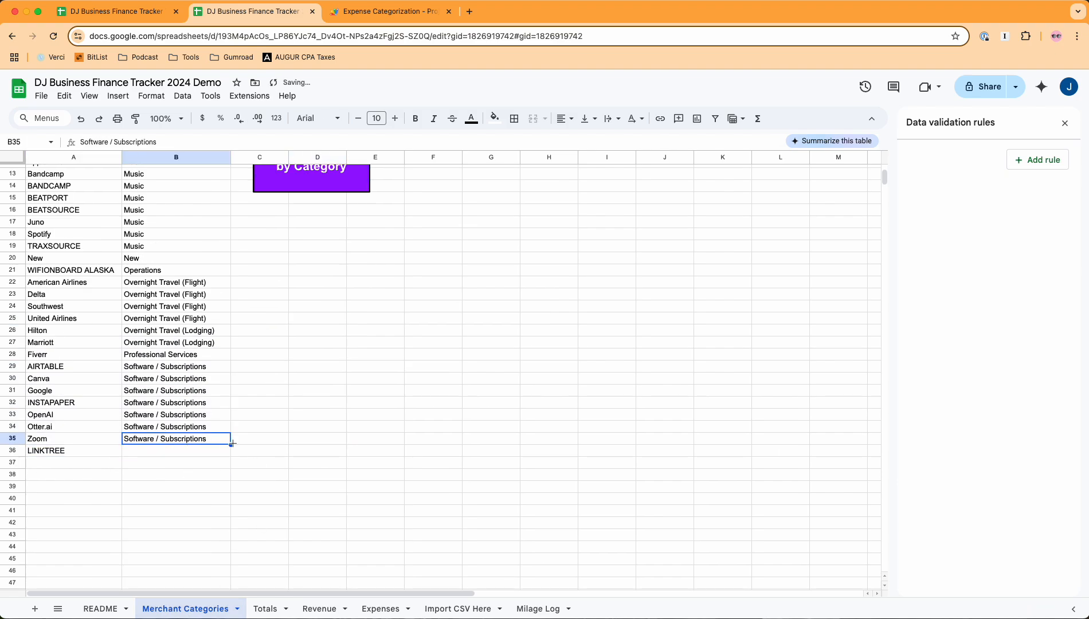
pyautogui.moveTo(231, 444); pyautogui.dragTo(232, 456)
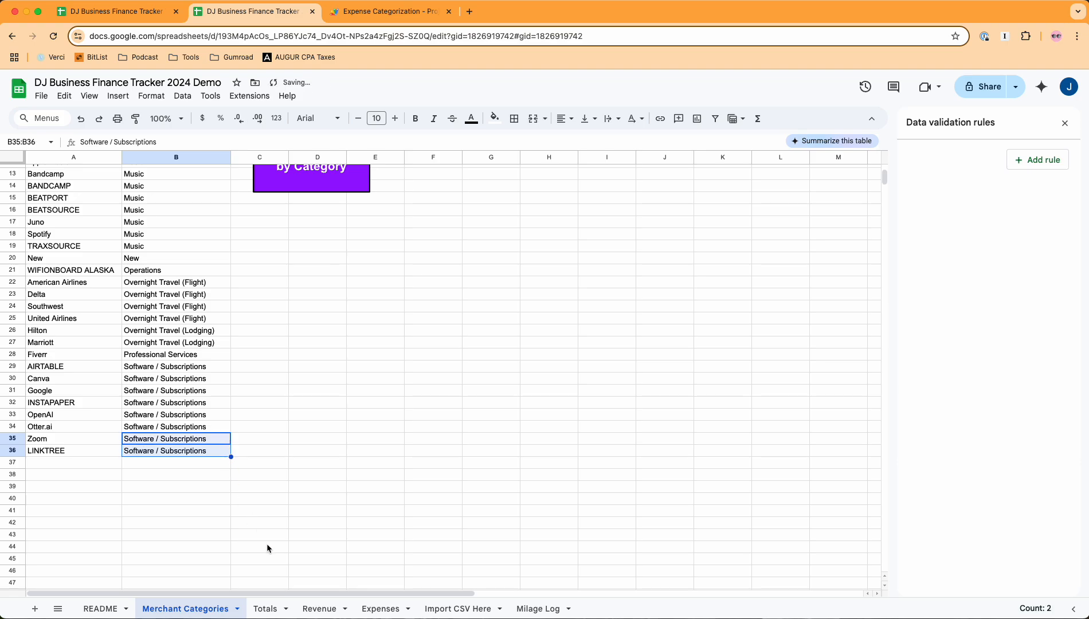
# Step: Rerun the categorization script on the Expenses sheet and move its green script button down beside rows 4 to 10
pyautogui.click(379, 609)
pyautogui.click(797, 307)
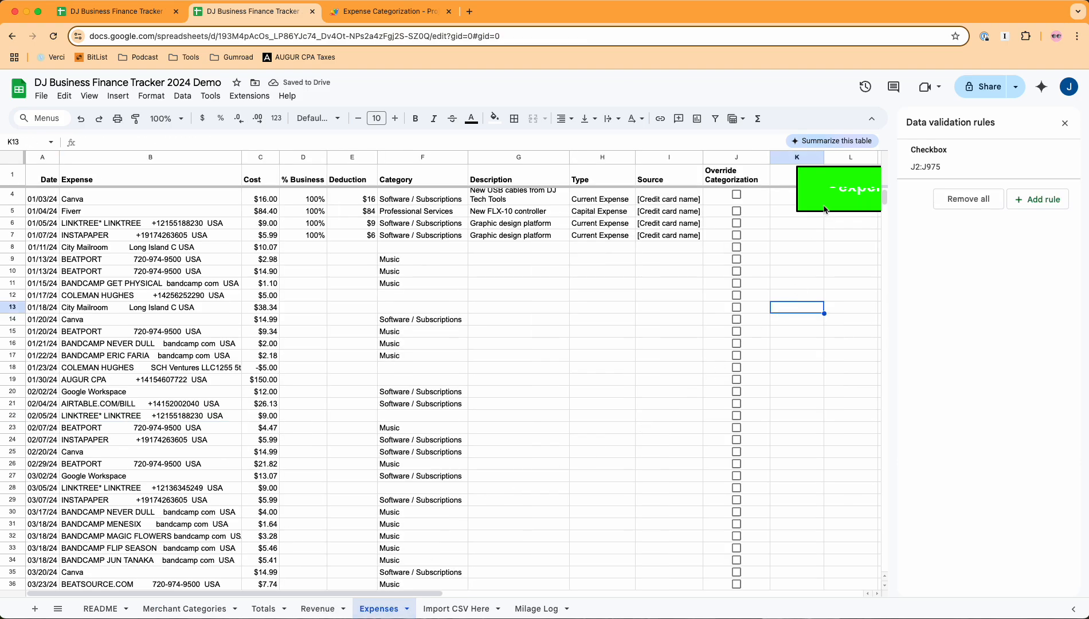
pyautogui.scroll(2, 788, 408)
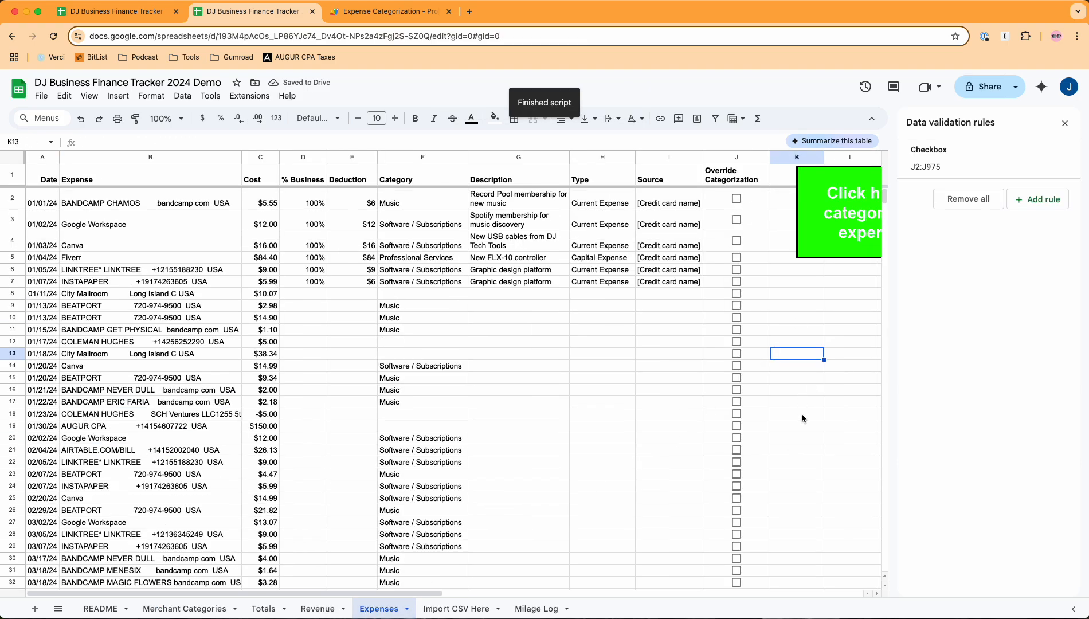
pyautogui.moveTo(824, 248); pyautogui.dragTo(811, 319)
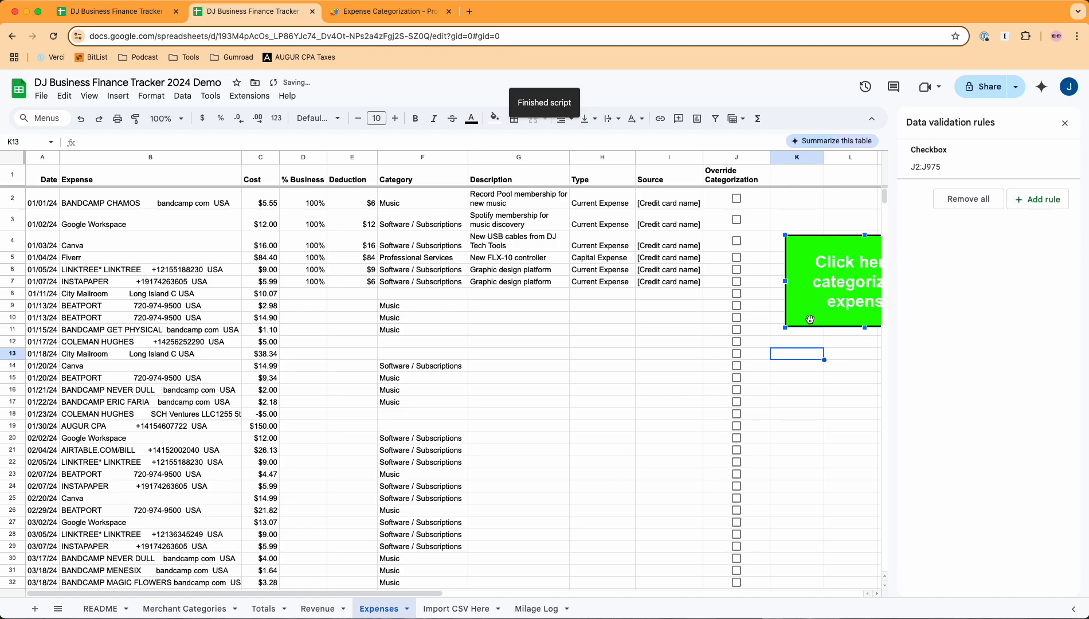
pyautogui.click(543, 468)
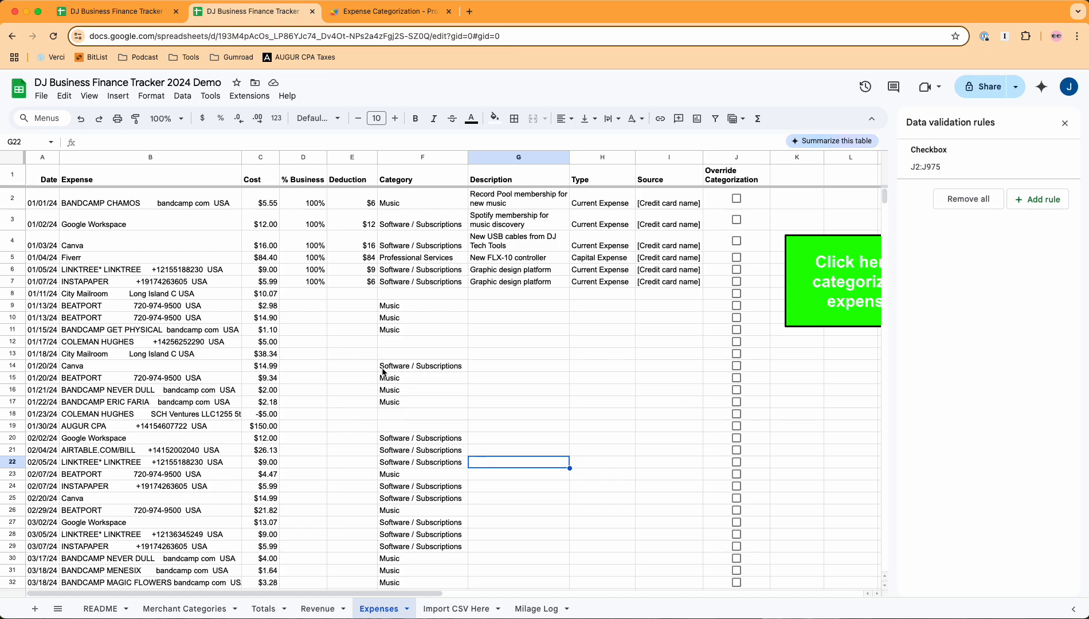
# Step: Fill the % Business and Deduction values from row 7 down through row 109 of Expenses
pyautogui.scroll(-5, 344, 396)
pyautogui.scroll(-1, 346, 408)
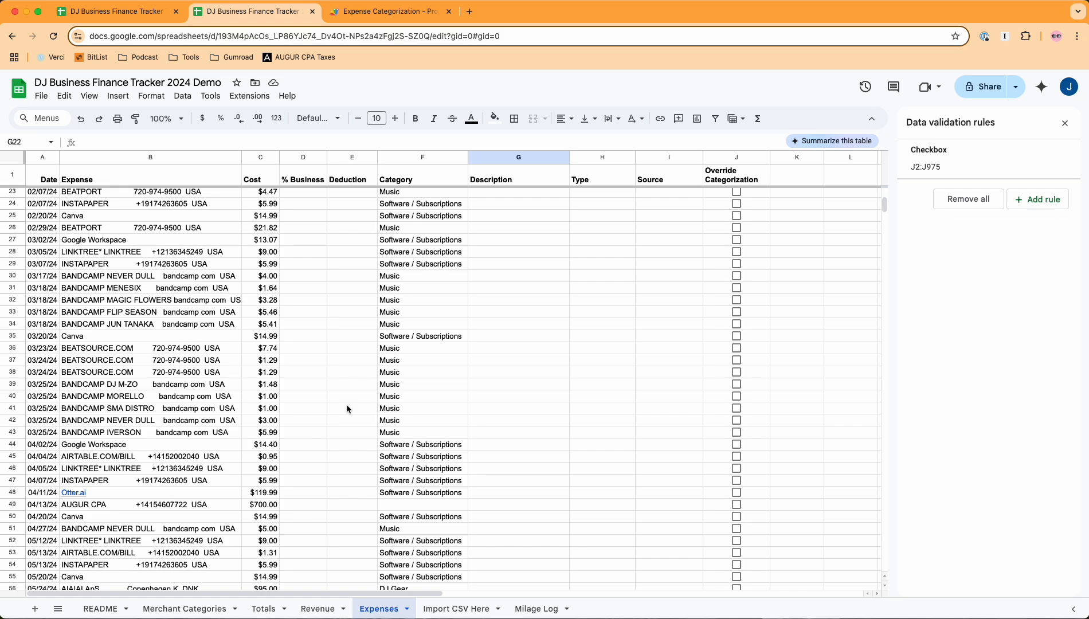
pyautogui.scroll(7, 341, 376)
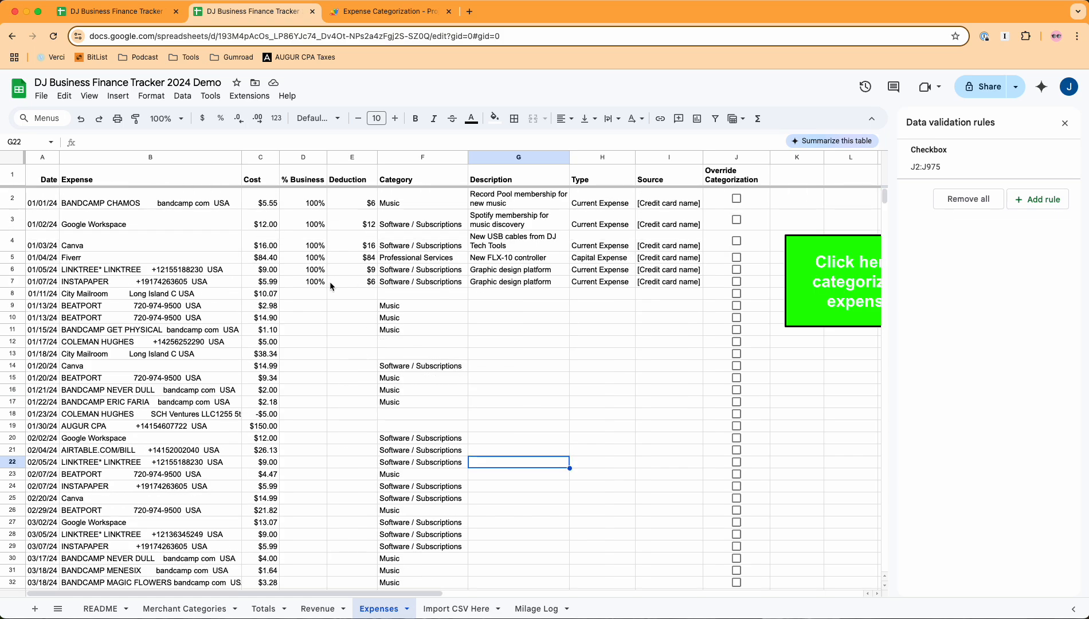
pyautogui.moveTo(310, 282); pyautogui.dragTo(357, 487)
pyautogui.scroll(-15, 363, 452)
pyautogui.scroll(6, 384, 416)
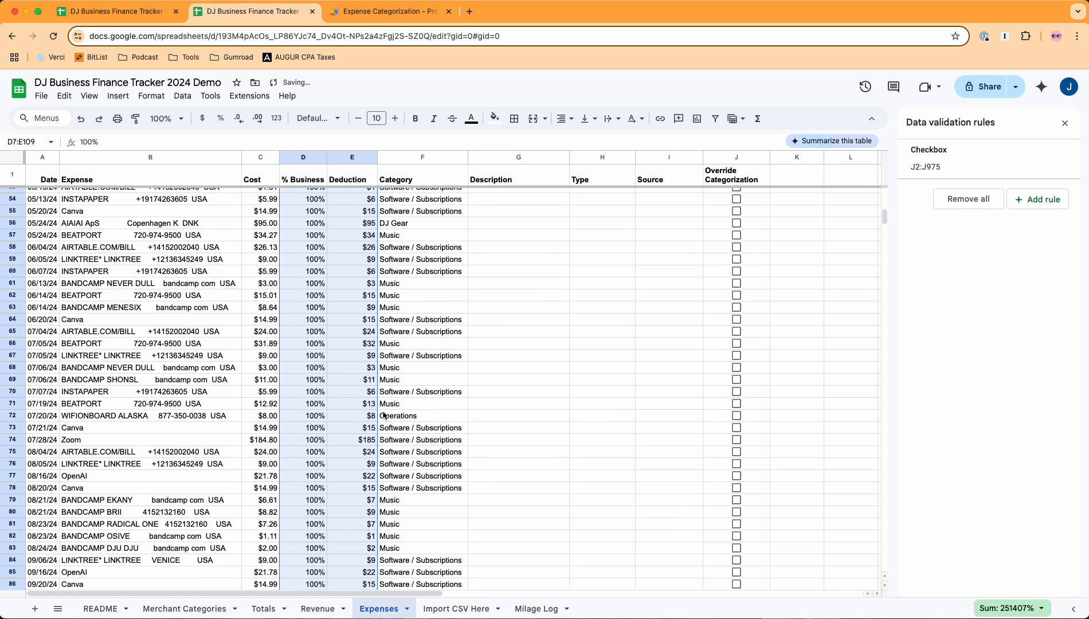
pyautogui.scroll(10, 385, 416)
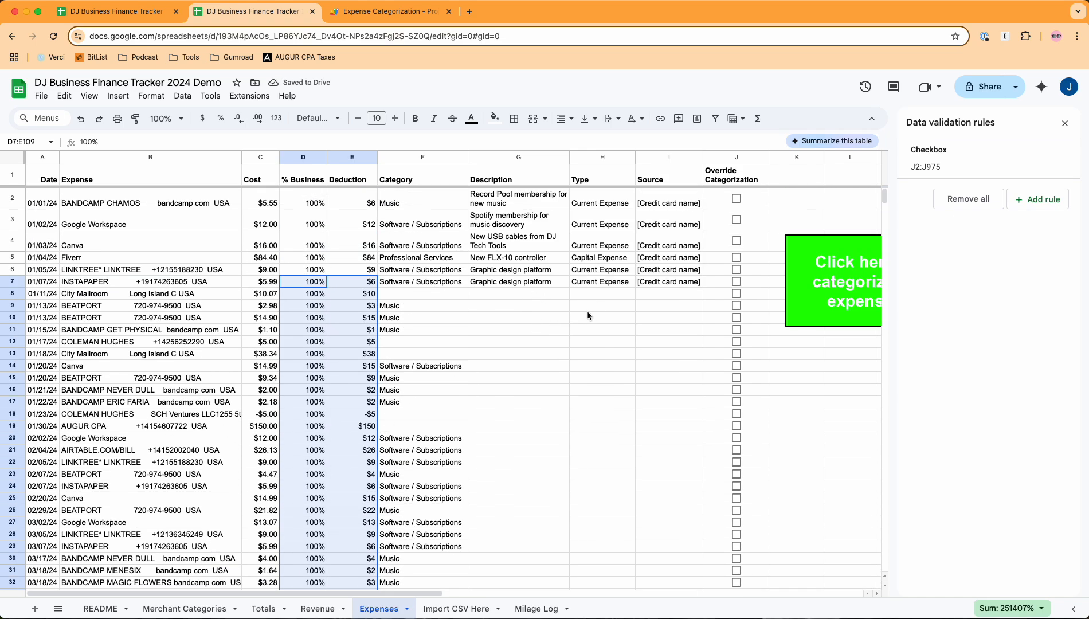
# Step: Set the Source of the INSTAPAPER expense in row 7 to Gemini
pyautogui.click(592, 281)
pyautogui.click(637, 287)
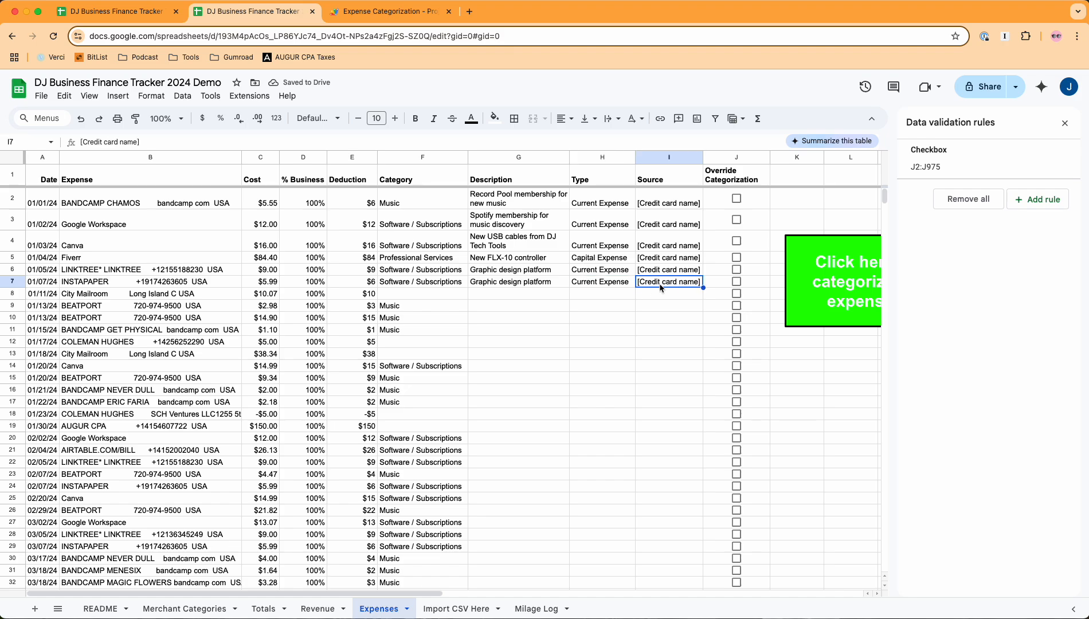
pyautogui.write('Gemni')
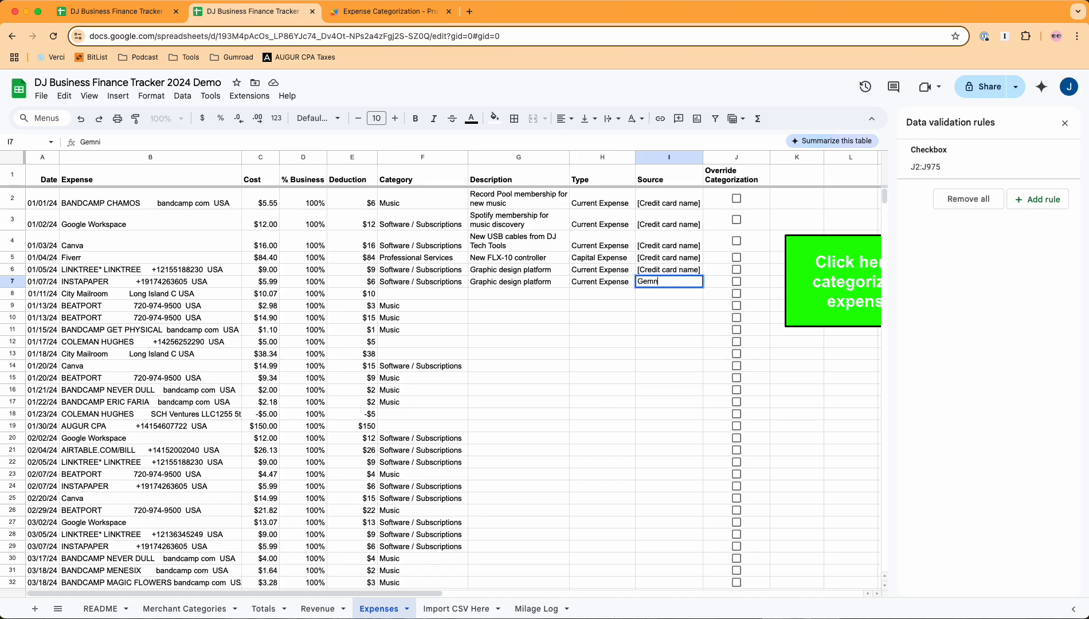
pyautogui.press('BackSpace')
pyautogui.write('ini')
pyautogui.press('Return')
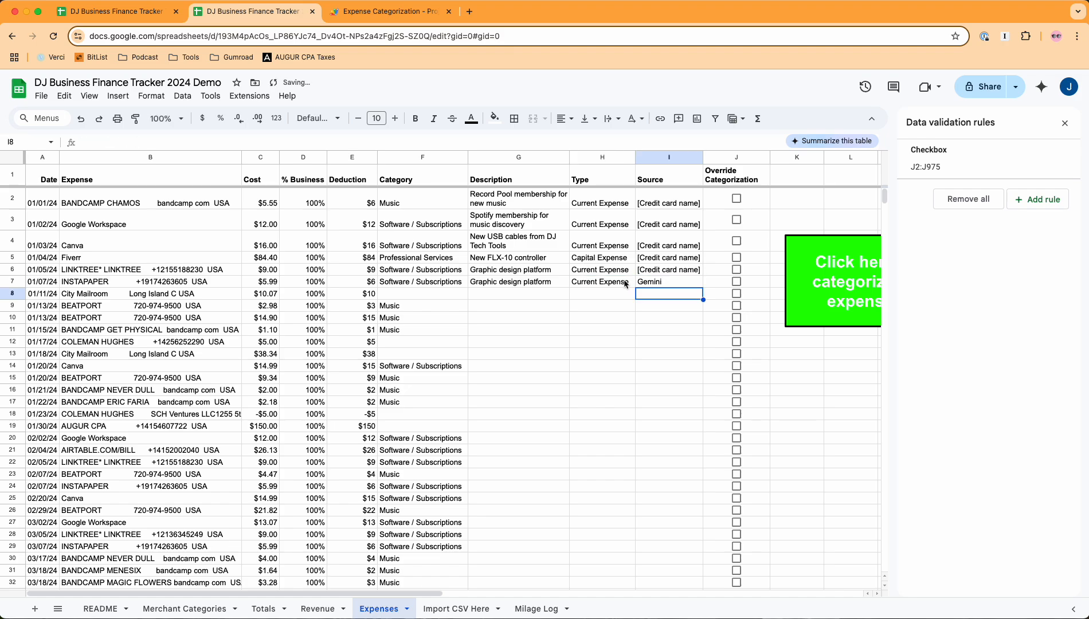
# Step: Set the Source of rows 2 to 6 in Expenses to Gemini, and fill row 7's Type and Source down through row 109
pyautogui.moveTo(627, 284); pyautogui.dragTo(703, 286)
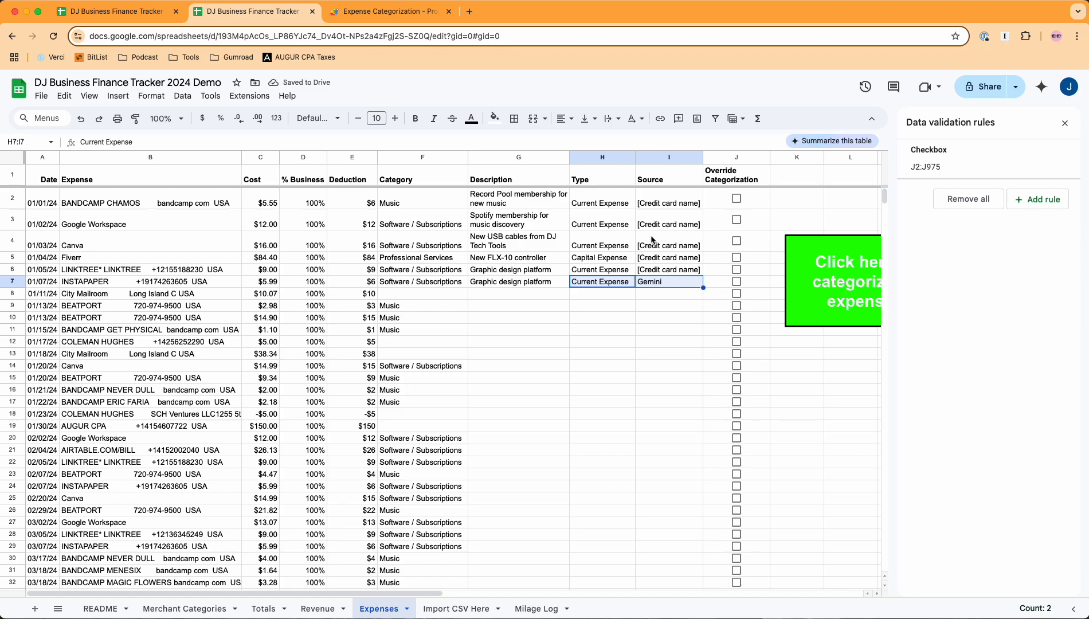
pyautogui.click(665, 207)
pyautogui.write('Ge')
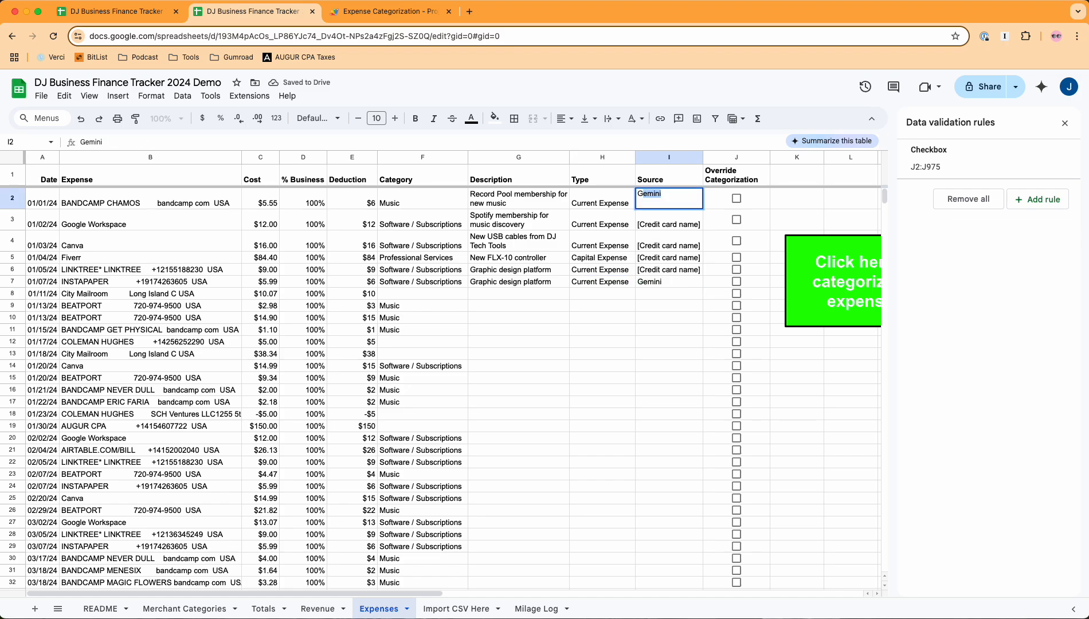
pyautogui.write('mini')
pyautogui.press('Return')
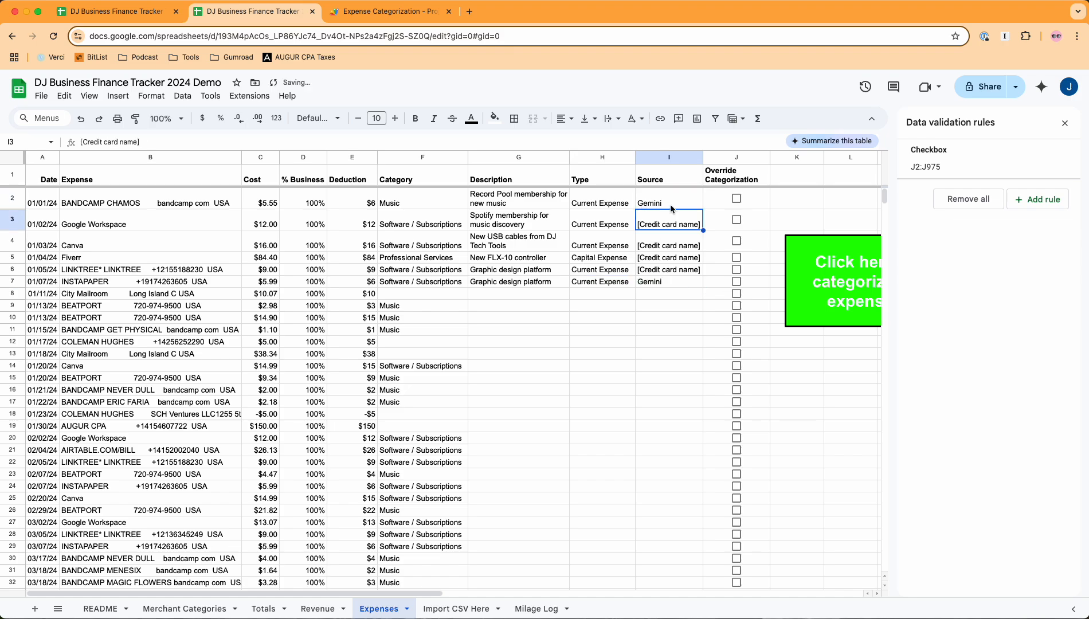
pyautogui.click(685, 206)
pyautogui.moveTo(702, 211); pyautogui.dragTo(701, 284)
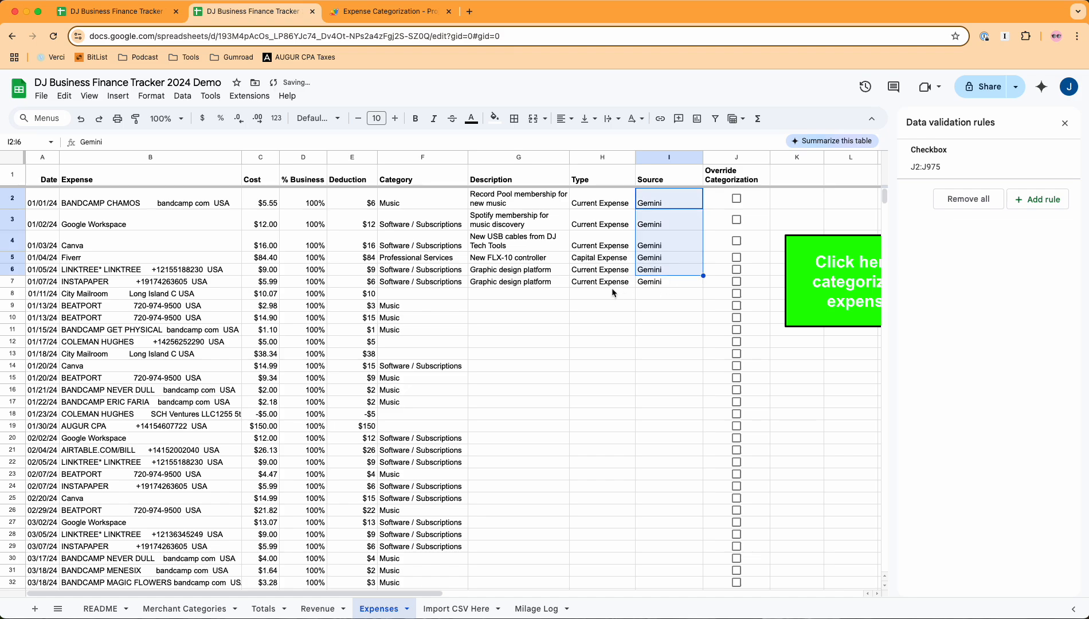
pyautogui.moveTo(609, 282); pyautogui.dragTo(681, 530)
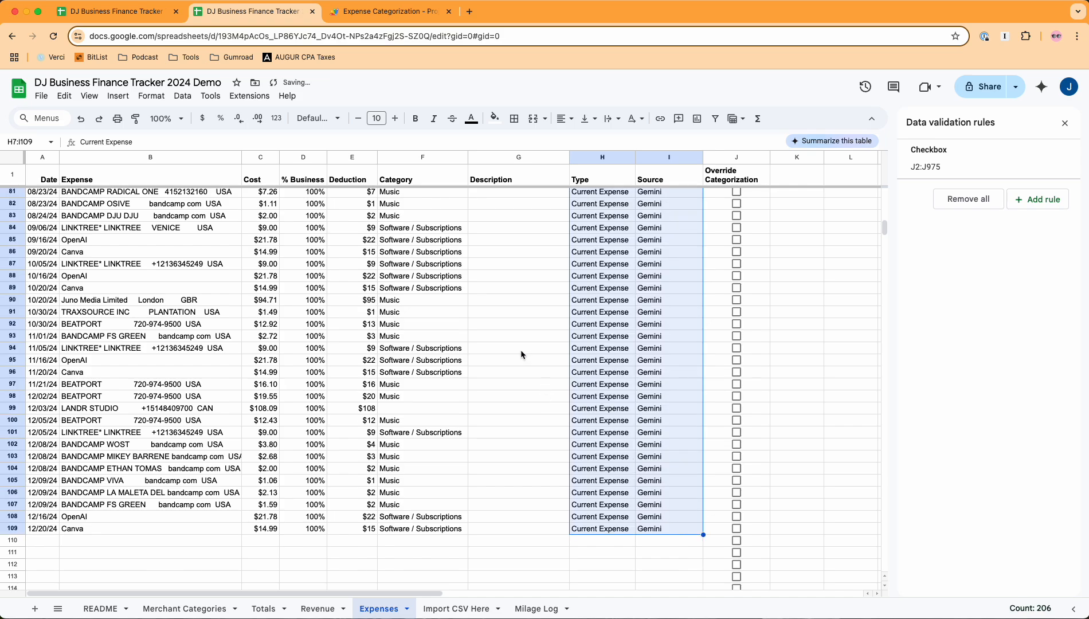
pyautogui.scroll(15, 520, 350)
# Step: Review the expense totals by category in the Totals sheet, including Software / Subscriptions and Music
pyautogui.click(255, 610)
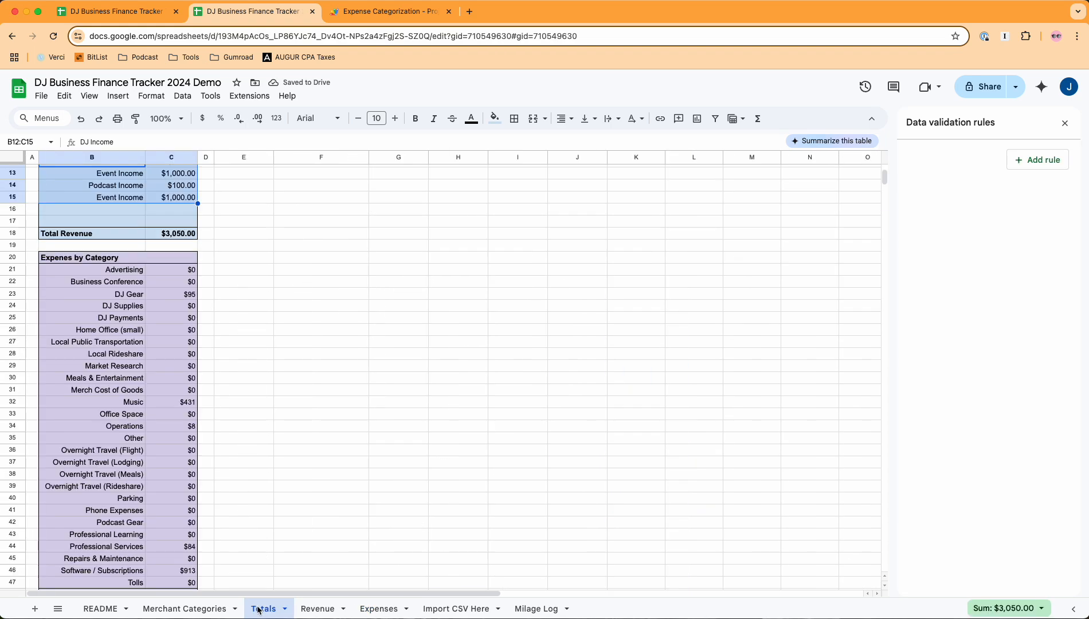
pyautogui.scroll(-4, 250, 370)
pyautogui.click(166, 437)
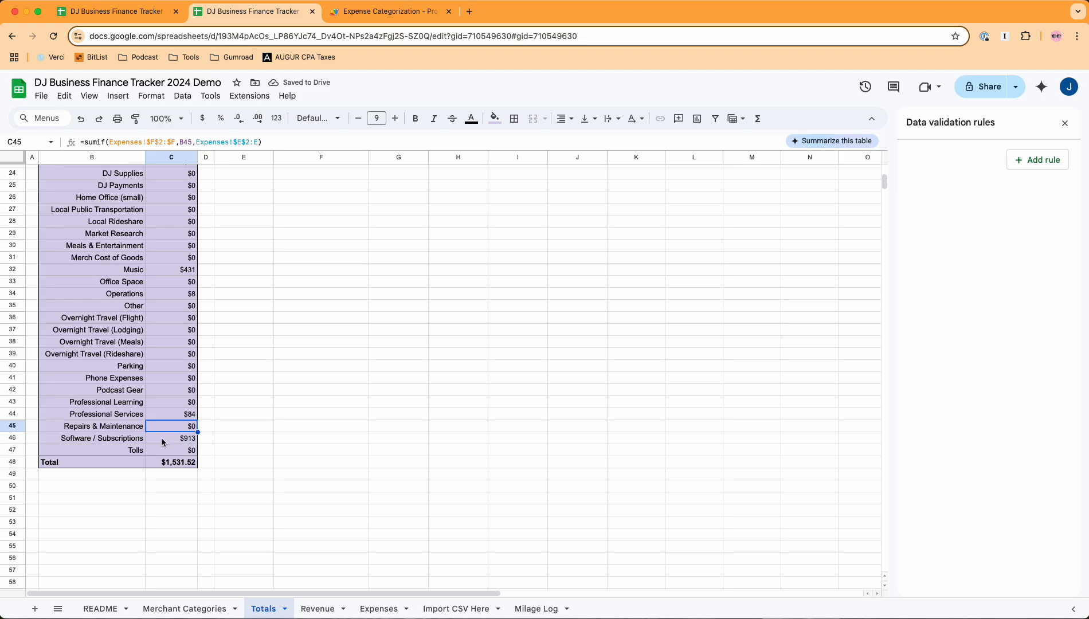
pyautogui.scroll(2, 166, 333)
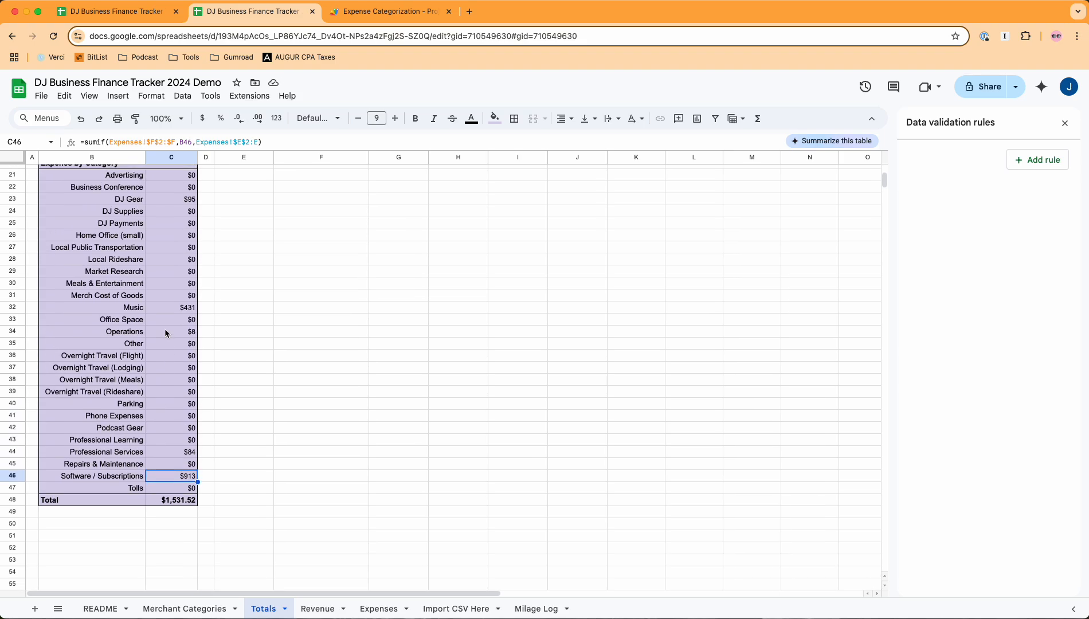
pyautogui.click(163, 313)
pyautogui.click(144, 313)
pyautogui.moveTo(143, 313); pyautogui.dragTo(162, 311)
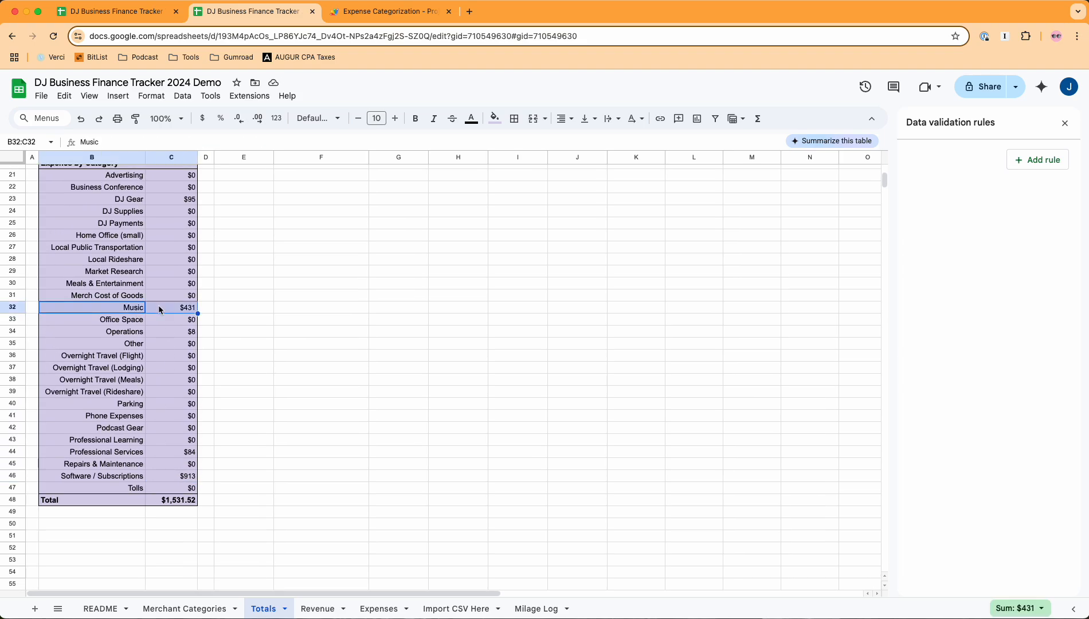
# Step: Change the Category of the INSTAPAPER expense in row 7 of Expenses to Music
pyautogui.click(378, 609)
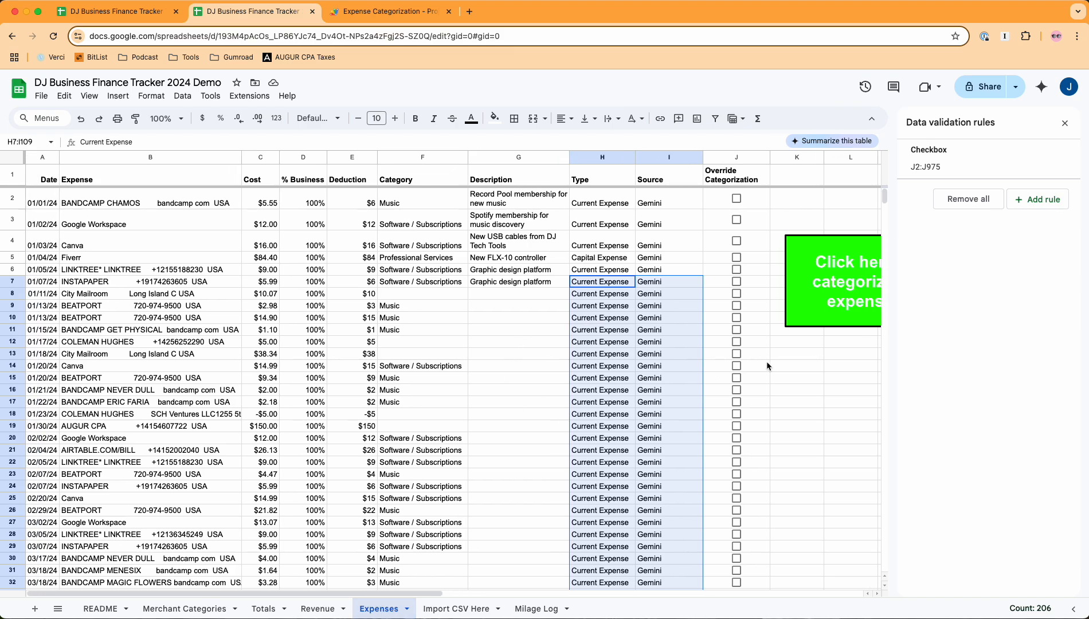
pyautogui.moveTo(757, 234); pyautogui.dragTo(742, 417)
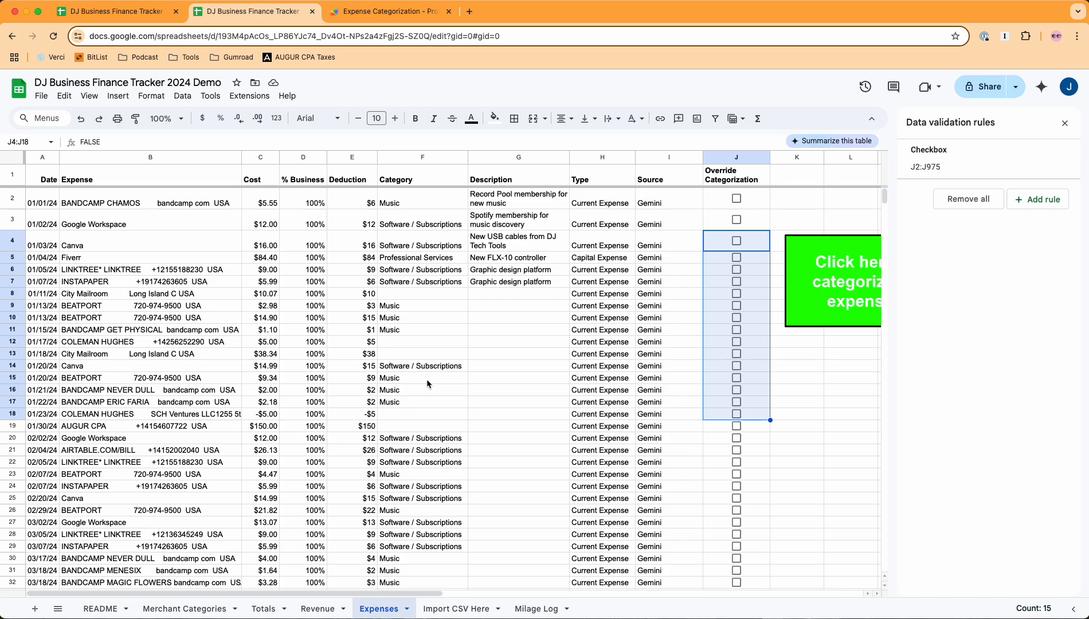
pyautogui.click(413, 306)
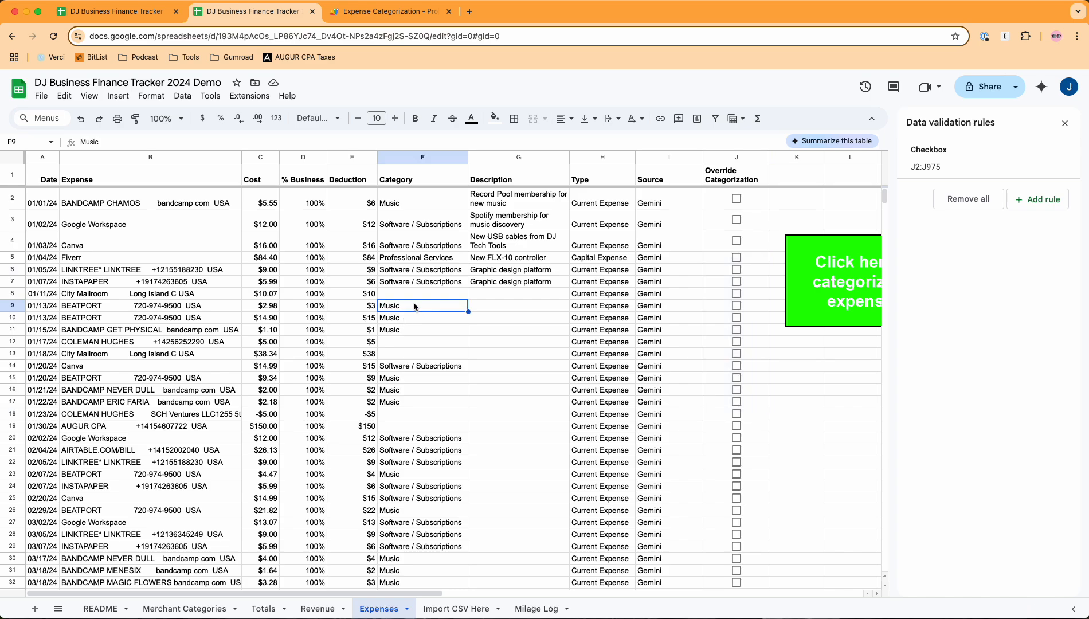
pyautogui.click(415, 281)
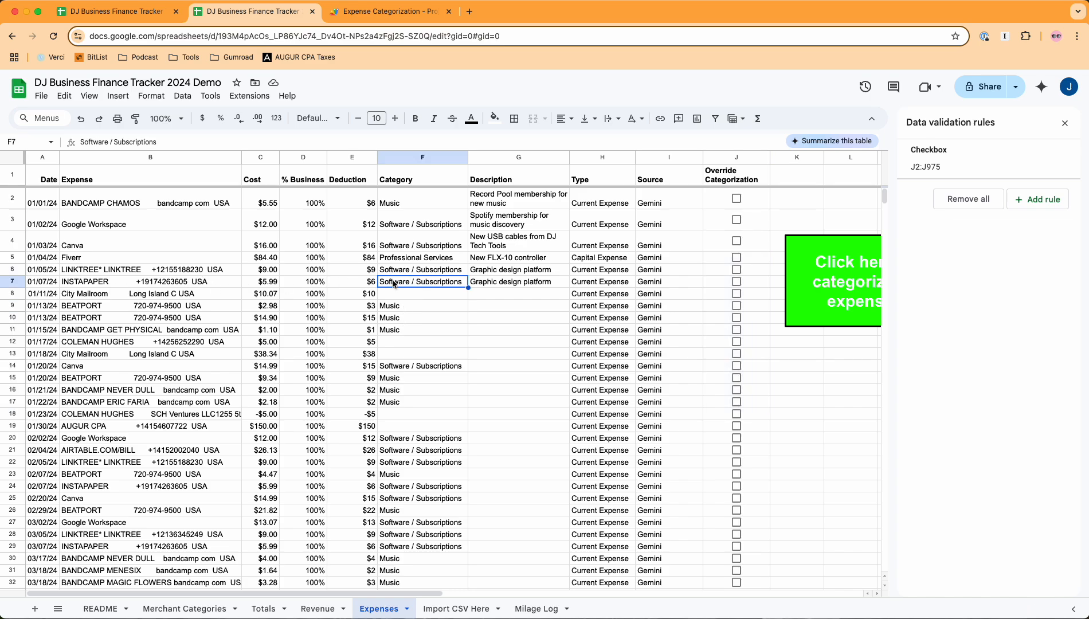
pyautogui.write('Music')
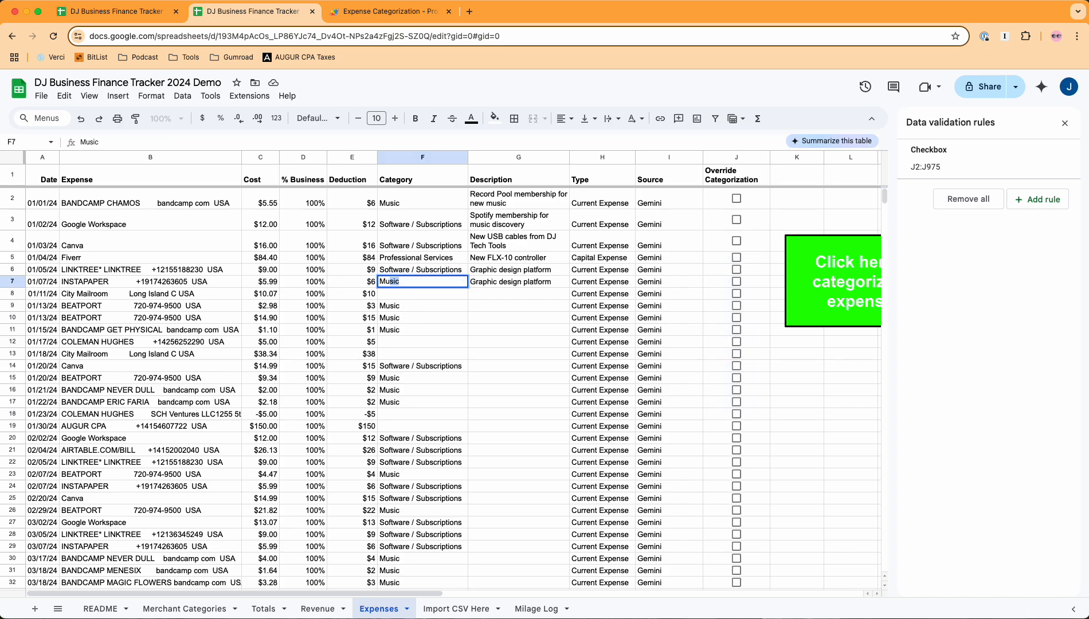
pyautogui.press('Return')
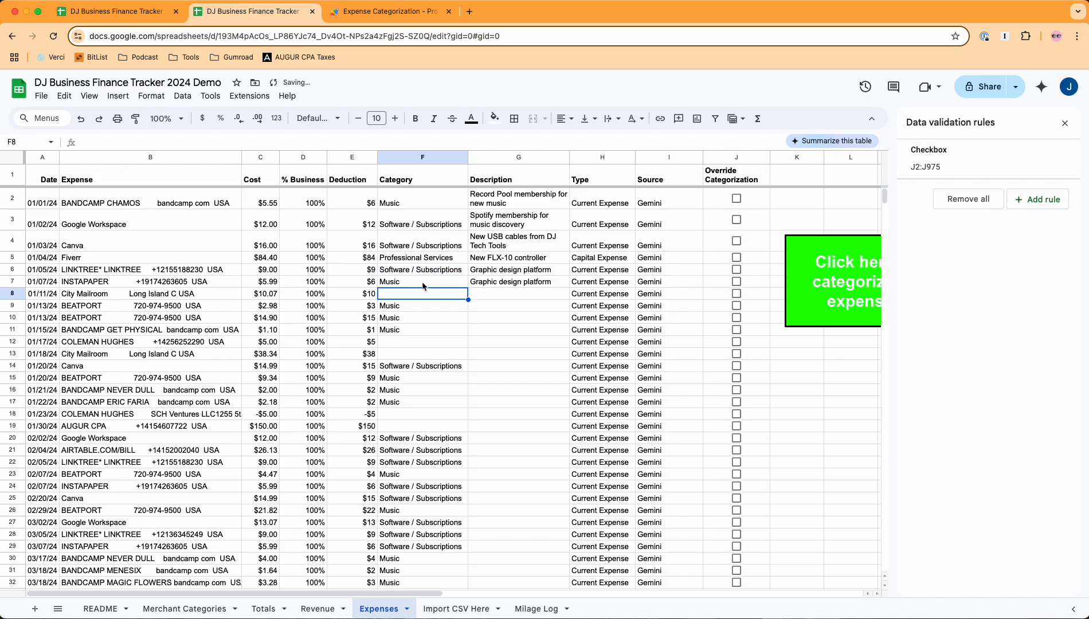
# Step: Rerun the categorization script with row 7's override checkbox left unticked
pyautogui.moveTo(234, 287); pyautogui.dragTo(458, 284)
pyautogui.click(419, 309)
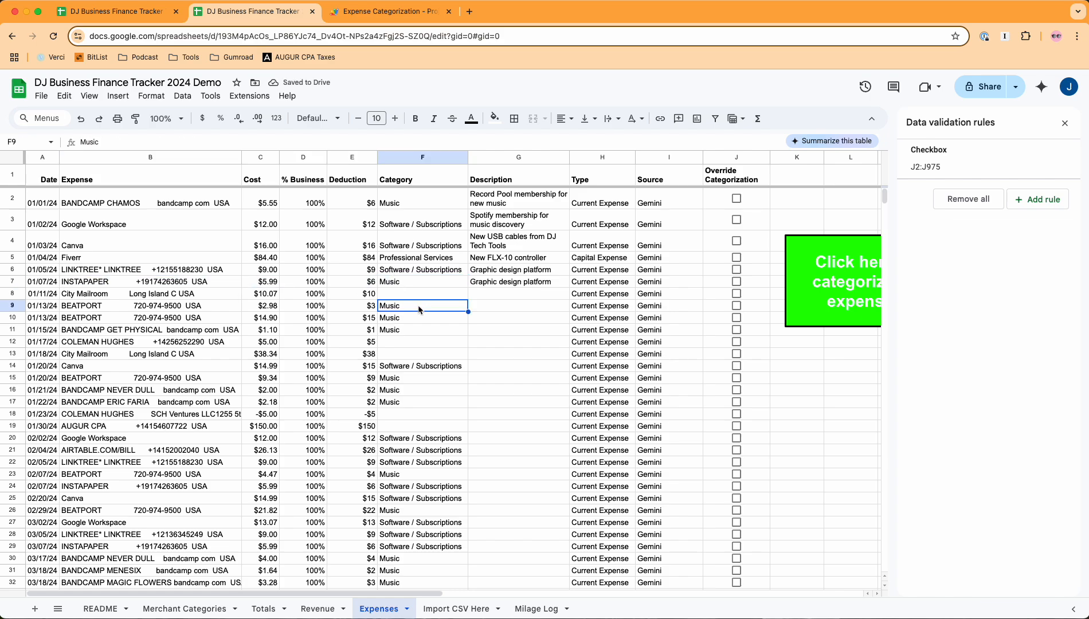
pyautogui.click(413, 273)
pyautogui.click(806, 279)
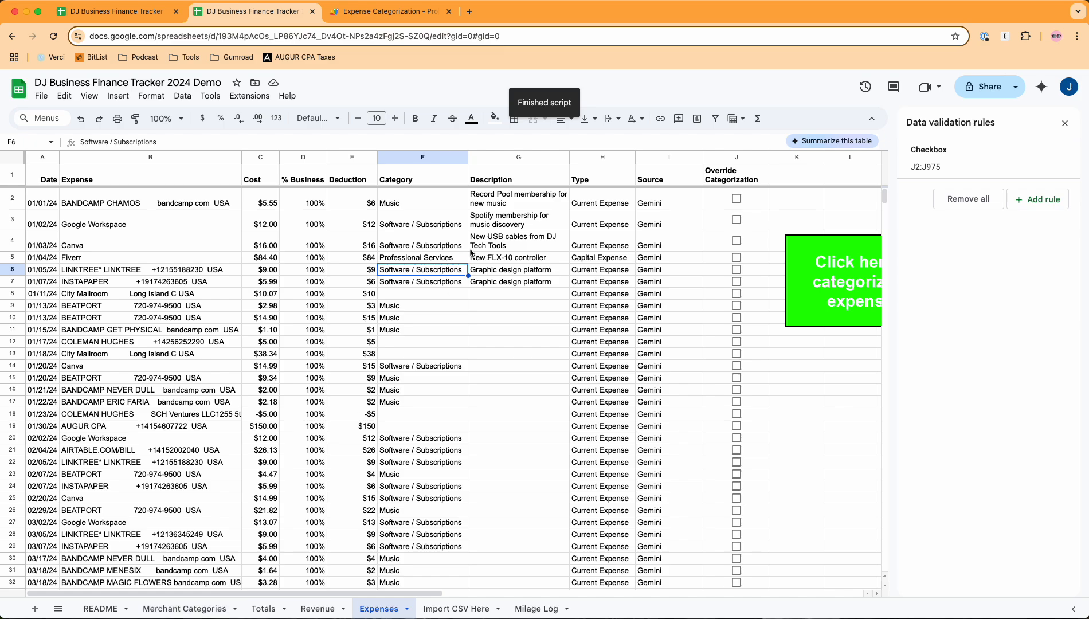
# Step: Set the Category of the INSTAPAPER expense in row 7 to Music and tick its Override Categorization checkbox
pyautogui.click(407, 285)
pyautogui.write('Music')
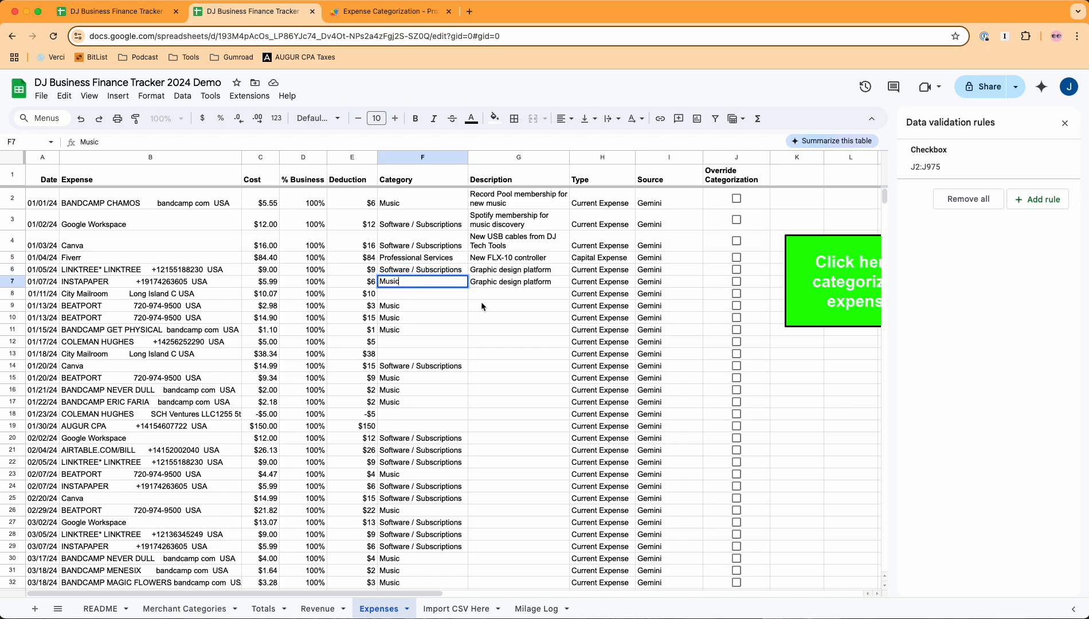
pyautogui.click(481, 302)
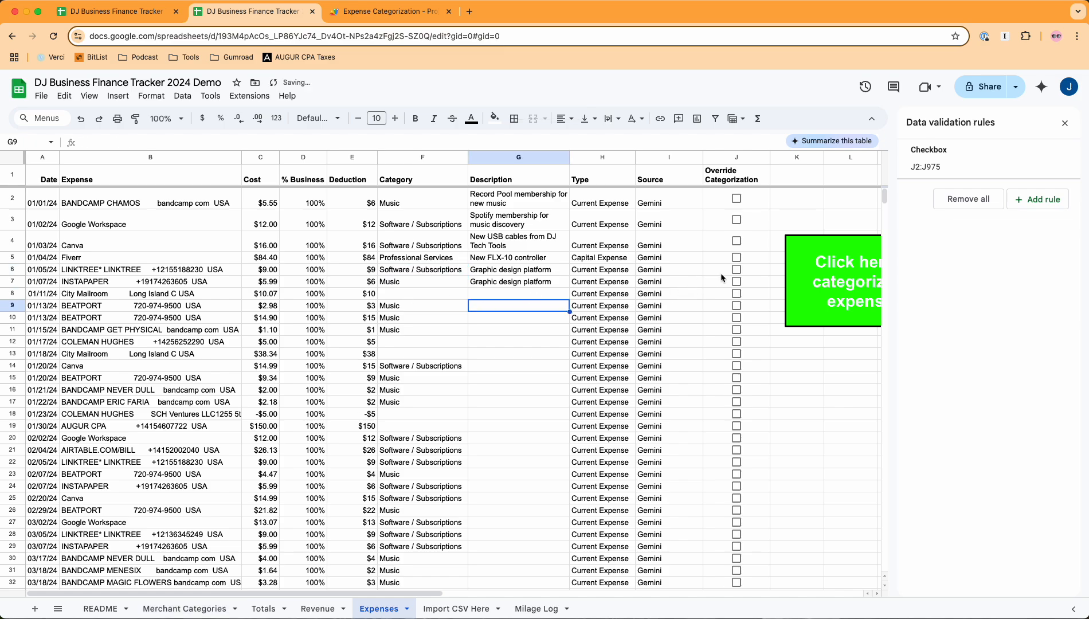
pyautogui.click(737, 282)
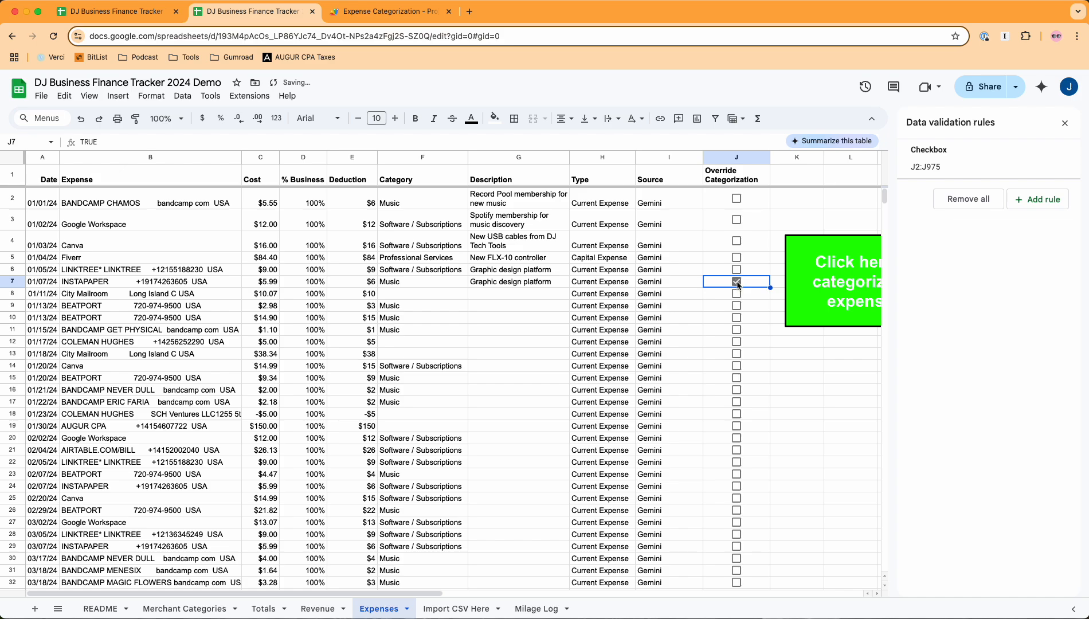
# Step: Rerun the categorization script with row 7's override ticked, and run it again with the override cleared
pyautogui.click(814, 298)
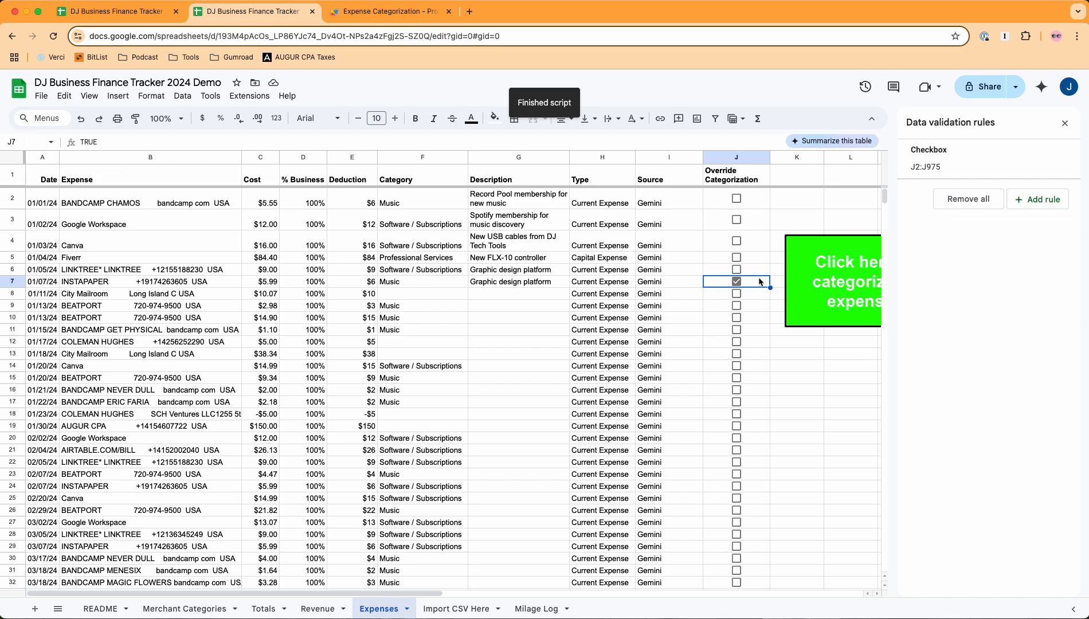
pyautogui.click(803, 305)
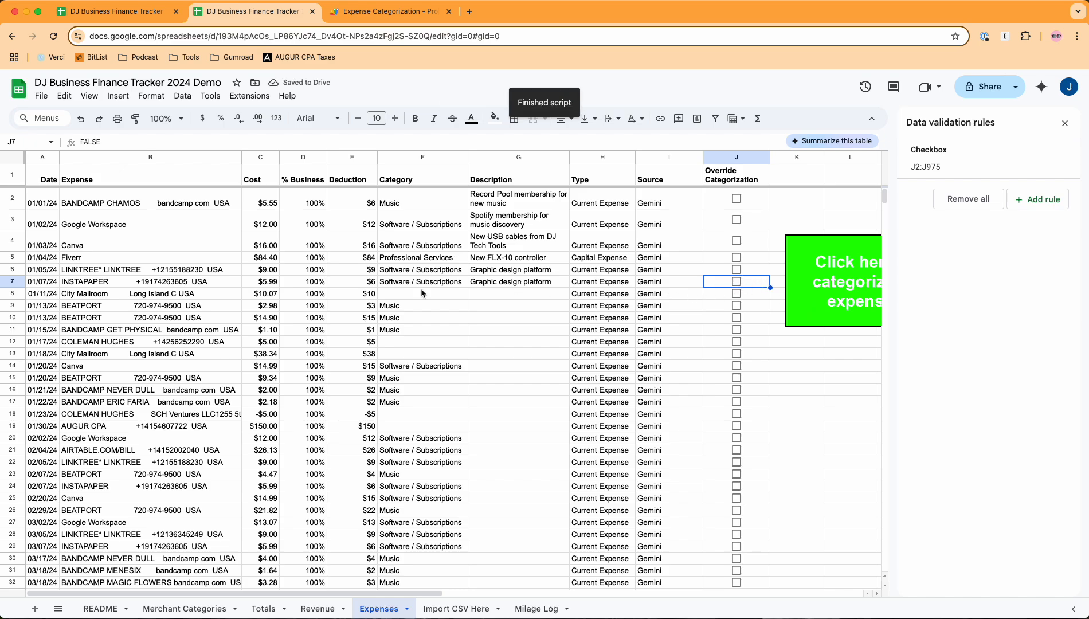
pyautogui.moveTo(726, 199); pyautogui.dragTo(712, 417)
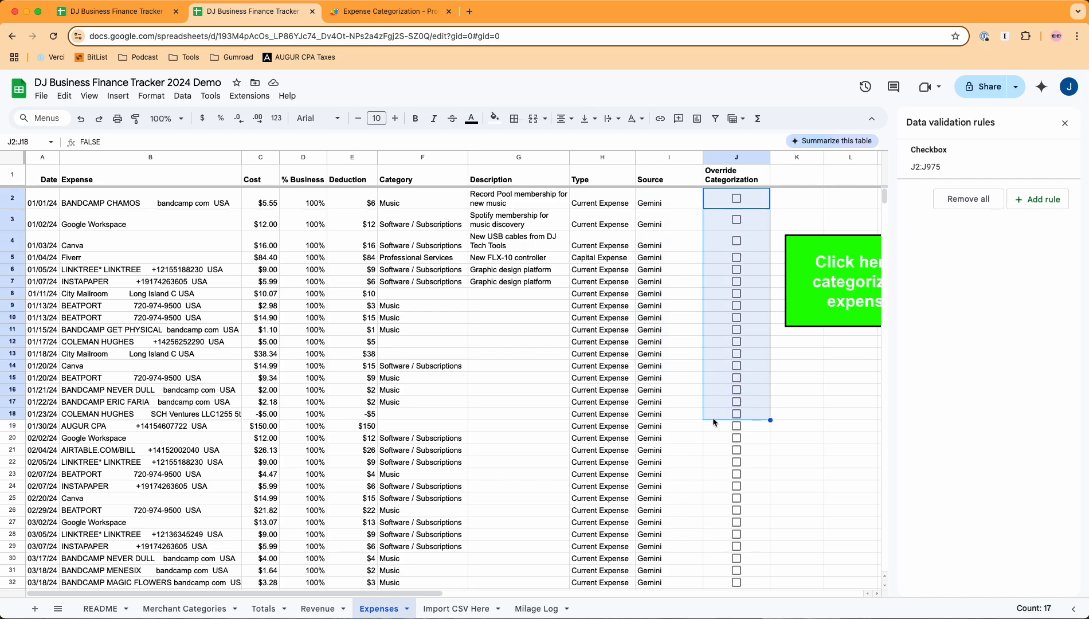
# Step: Check the New merchant entry in Merchant Categories, and start Expenses row 110 with date 12/20/24 and expense New
pyautogui.click(206, 611)
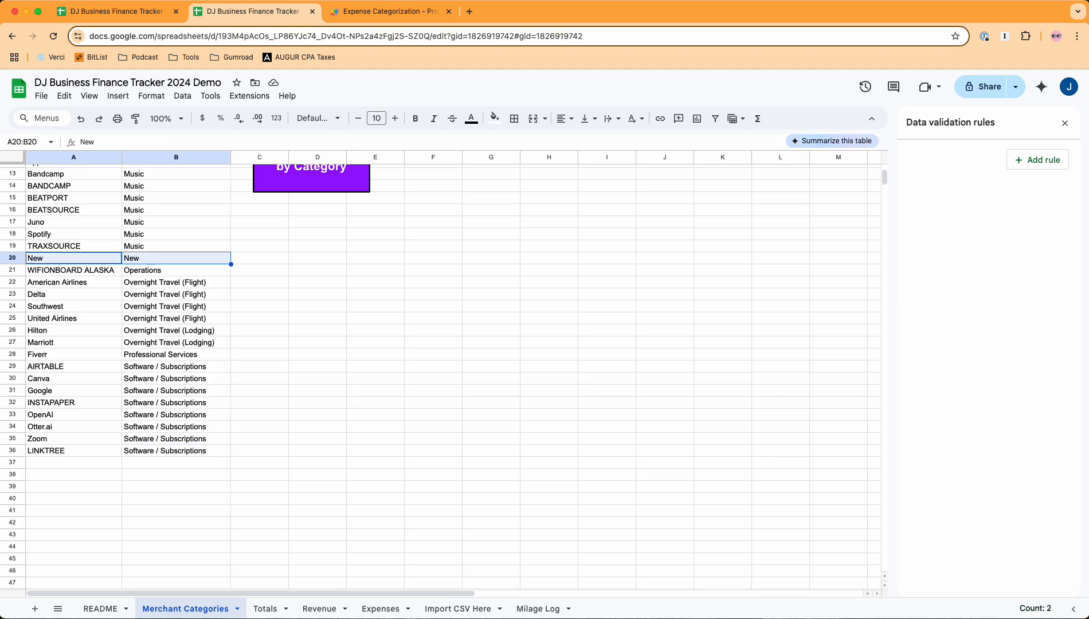
pyautogui.click(383, 609)
pyautogui.scroll(-20, 246, 442)
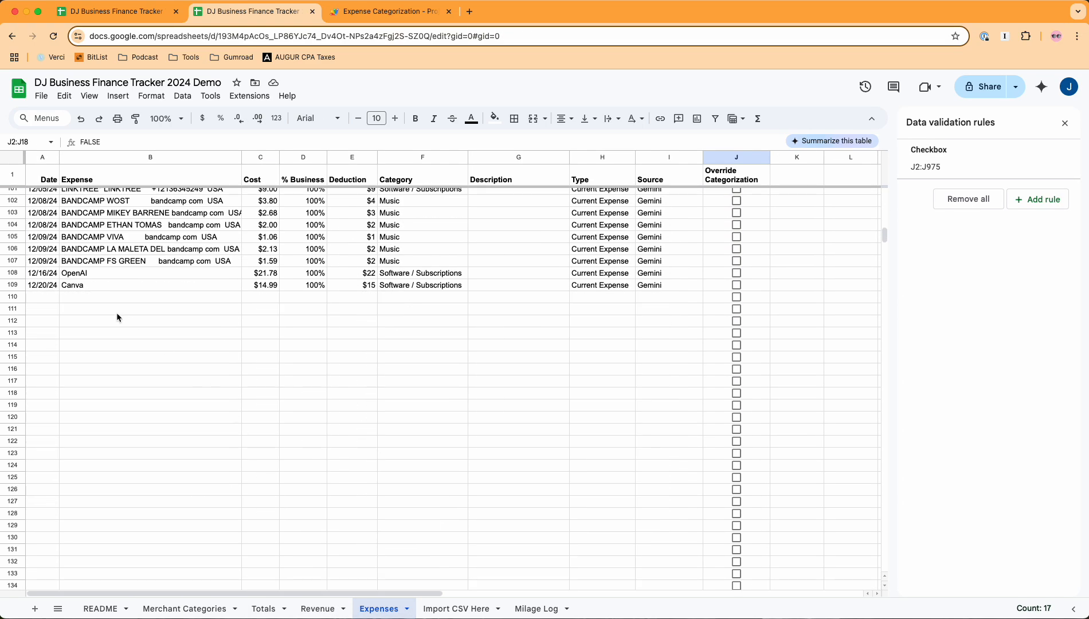
pyautogui.click(40, 298)
pyautogui.click(39, 286)
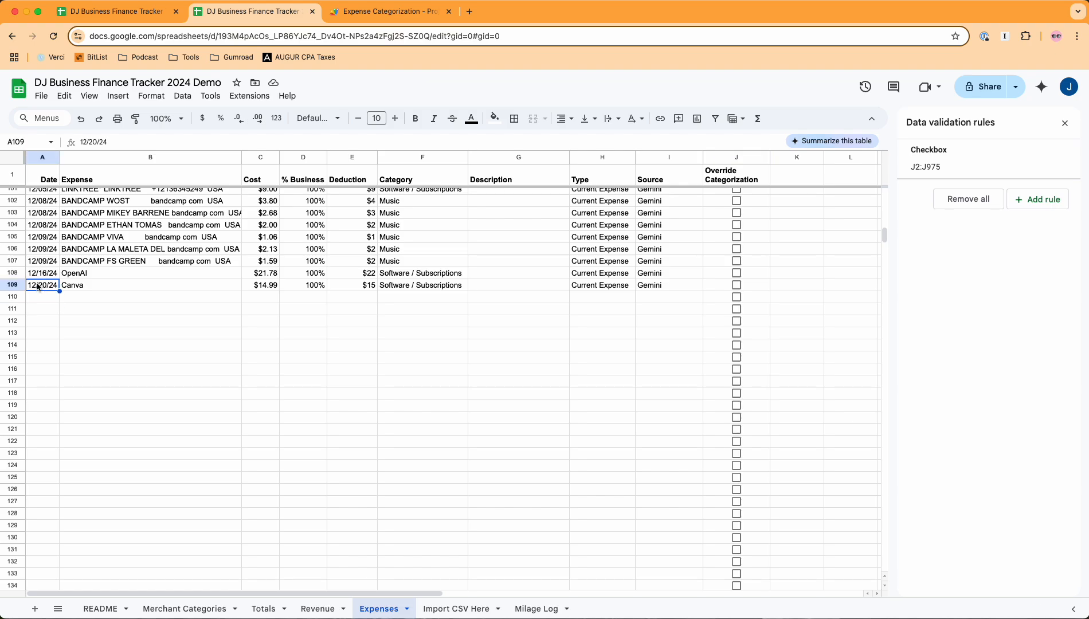
pyautogui.click(38, 297)
pyautogui.write('12/20/24')
pyautogui.click(102, 298)
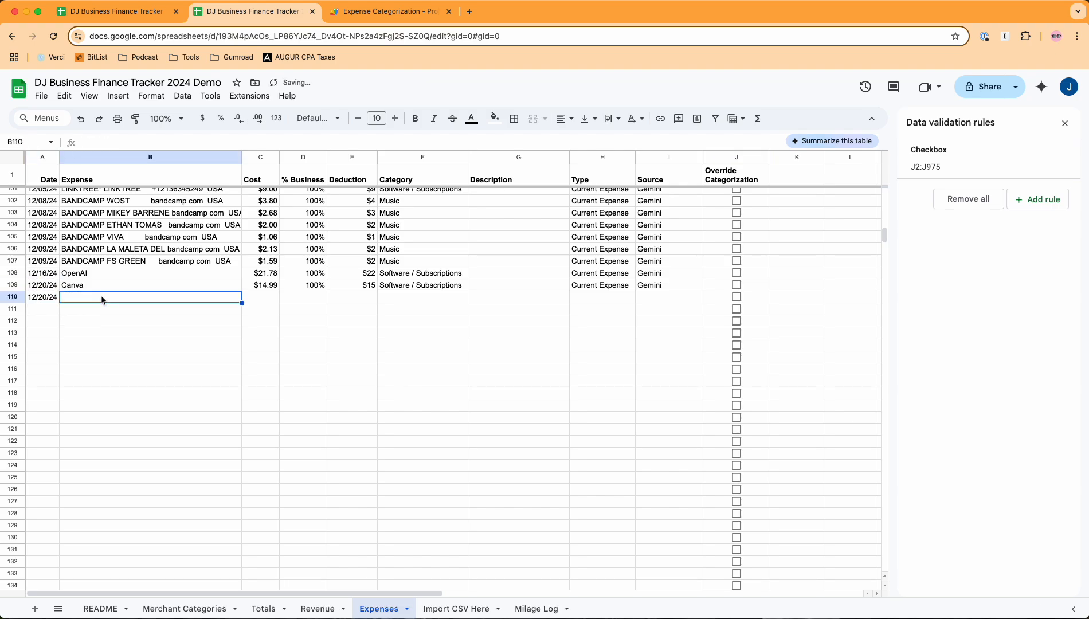
pyautogui.write('New')
pyautogui.press('Tab')
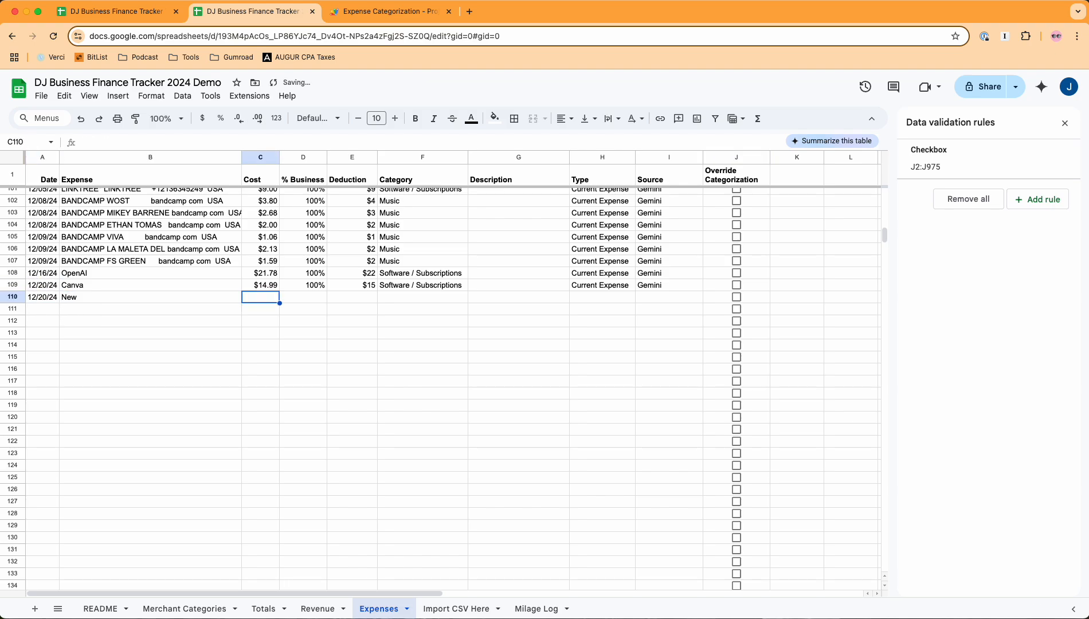
# Step: Give row 110 a Cost of $10.00 and 100% Business, and copy the Deduction formula down from row 109
pyautogui.write('010')
pyautogui.press('Tab')
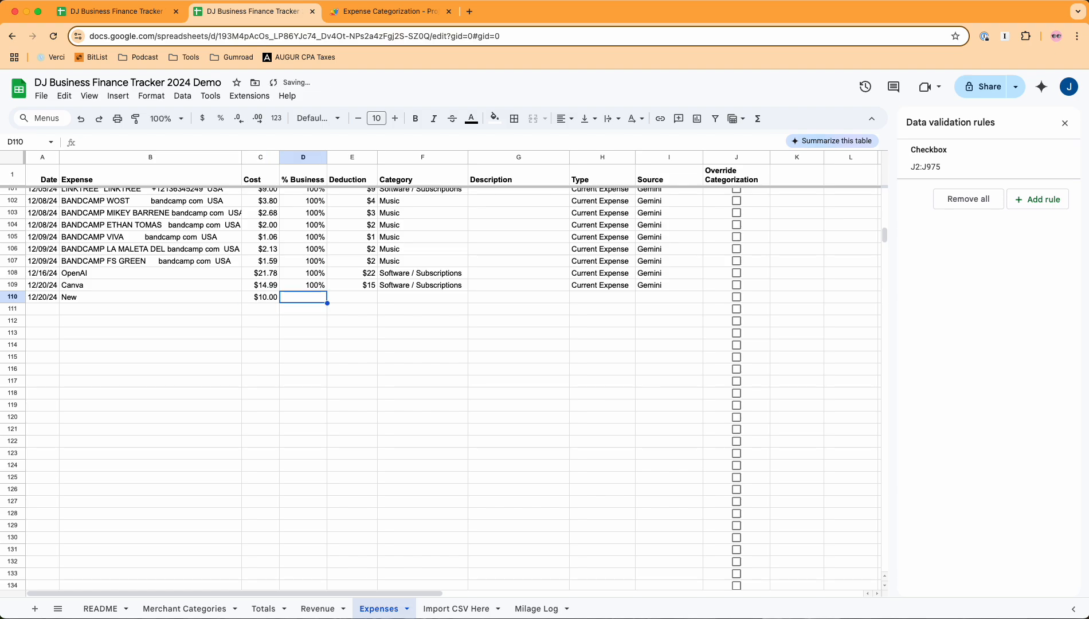
pyautogui.write('100')
pyautogui.press('Tab')
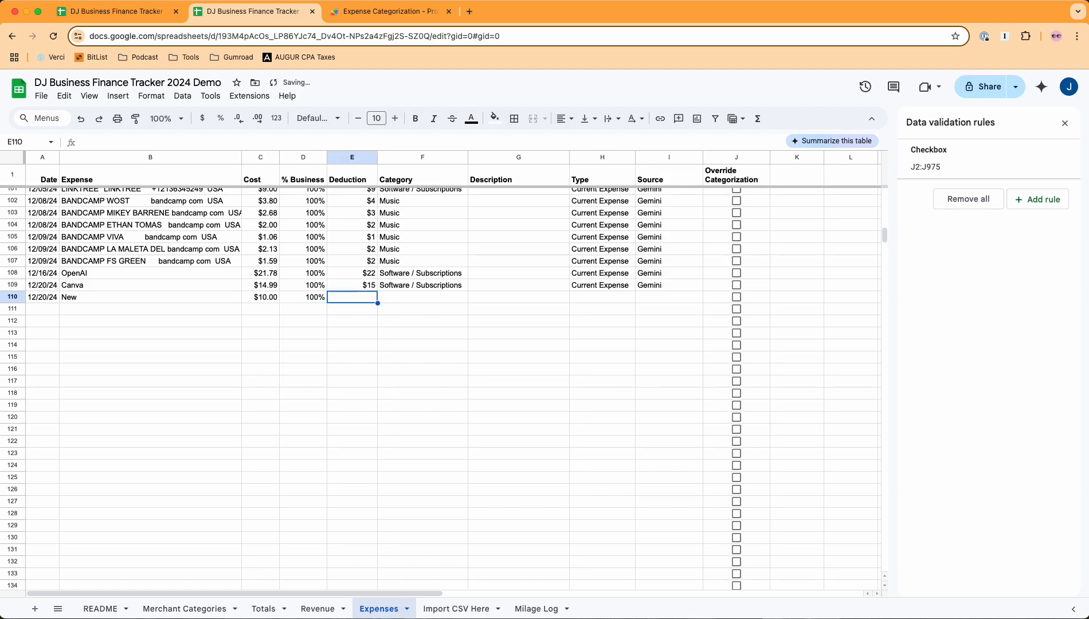
pyautogui.click(367, 286)
pyautogui.moveTo(378, 291); pyautogui.dragTo(378, 301)
# Step: Rerun the categorization script on Expenses and check the Category assigned to the New expense in row 110
pyautogui.scroll(20, 875, 313)
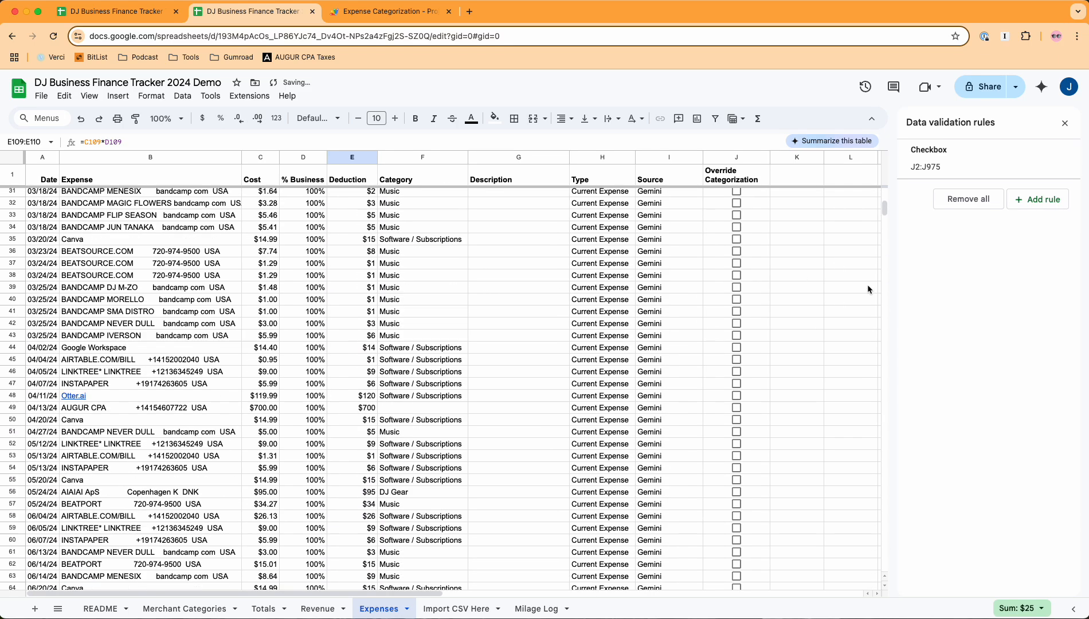
pyautogui.click(814, 323)
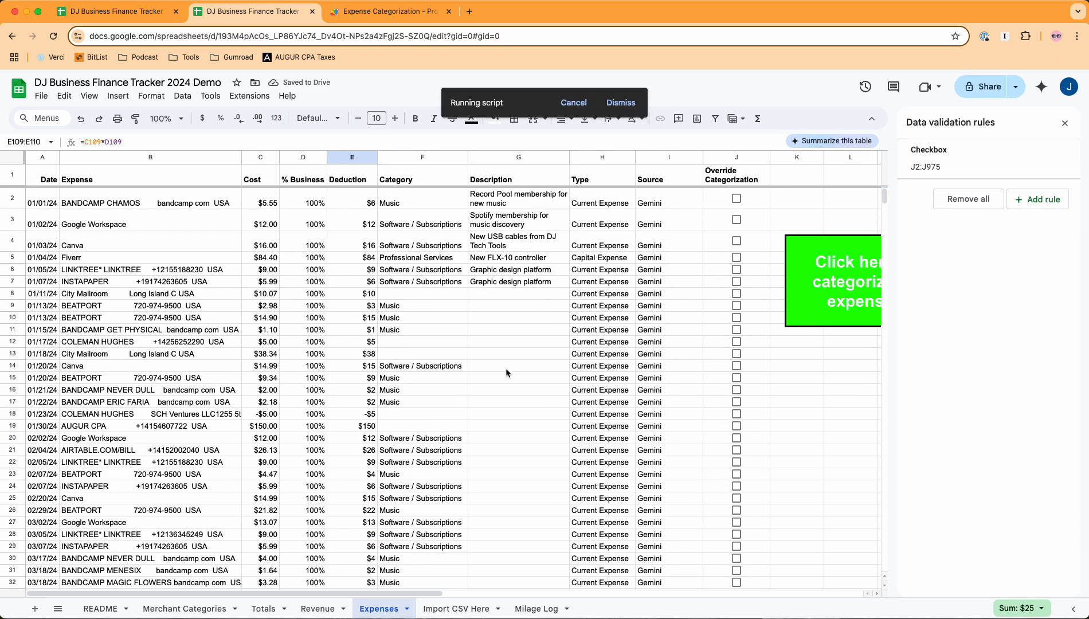
pyautogui.scroll(-16, 505, 368)
pyautogui.scroll(-10, 506, 368)
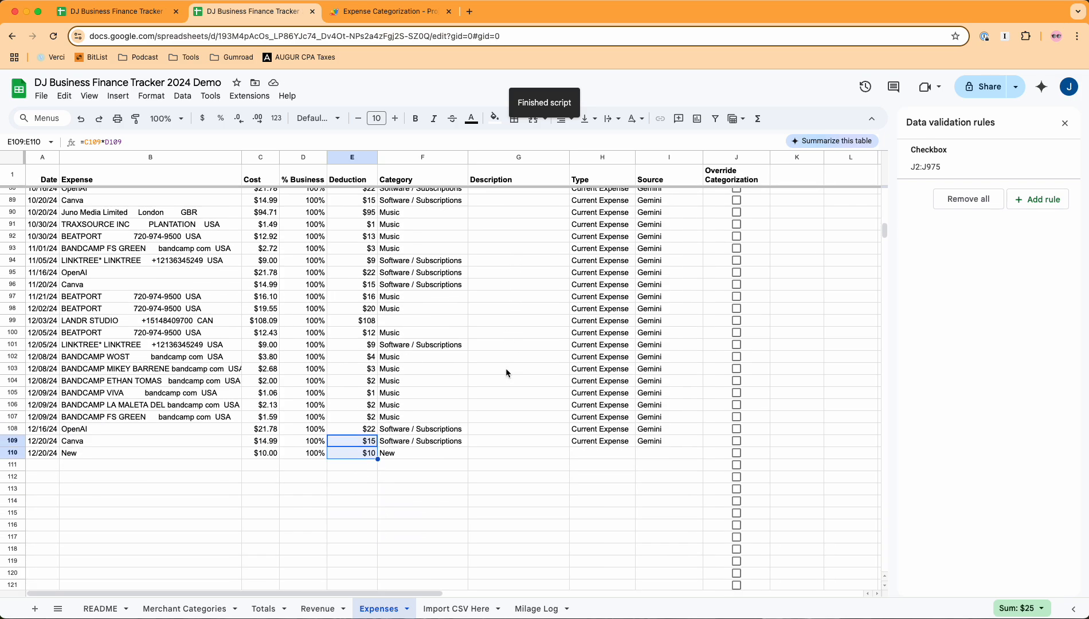
pyautogui.click(402, 455)
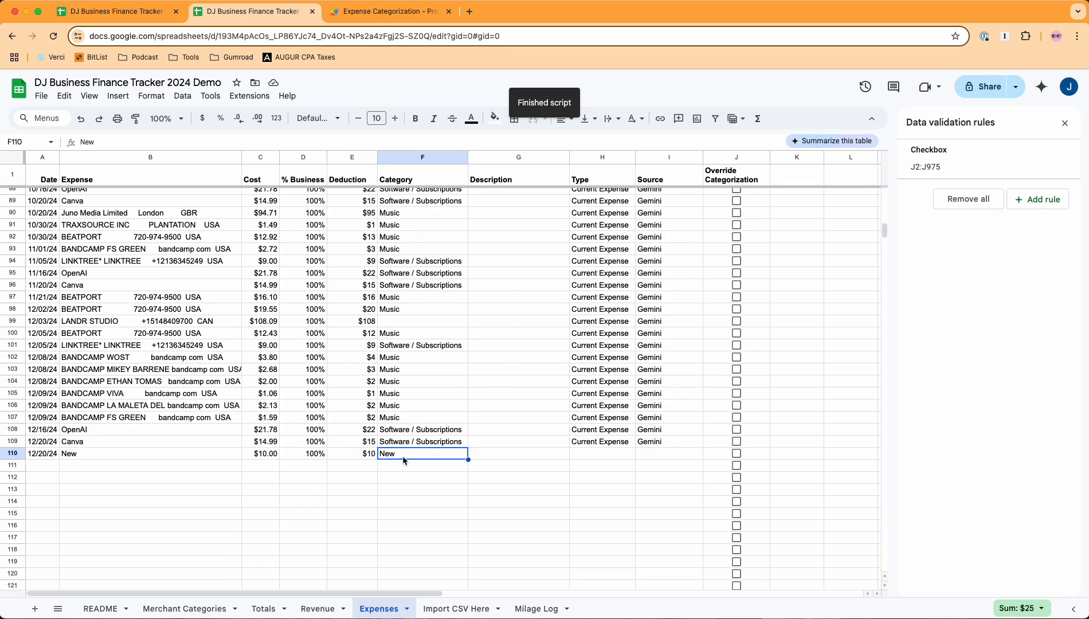
# Step: On Totals, insert a row below Music in the expenses-by-category table and label it New
pyautogui.click(262, 610)
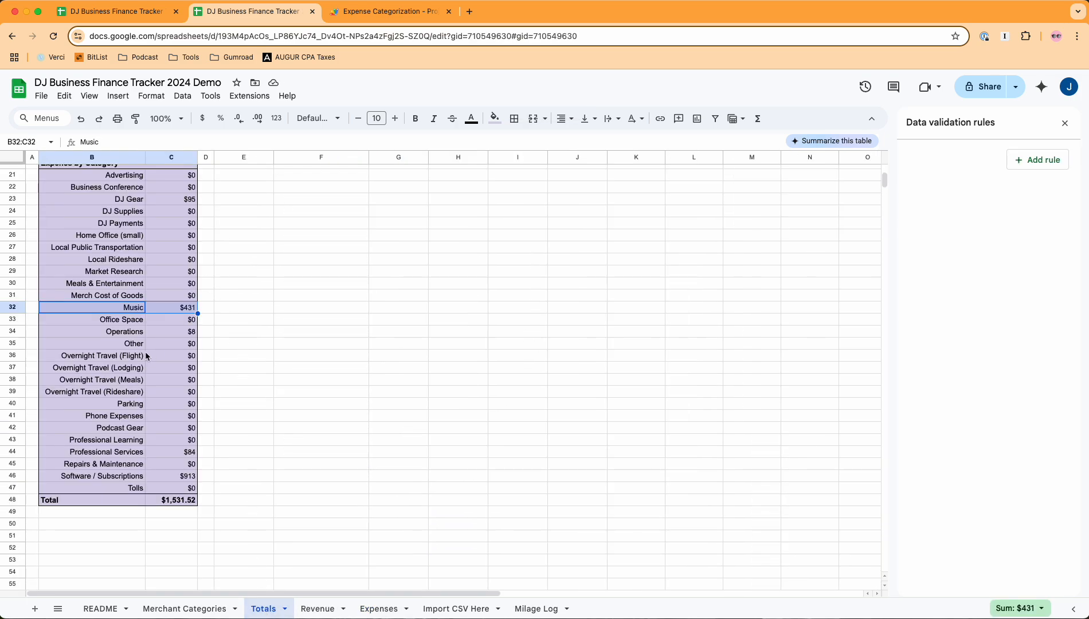
pyautogui.scroll(2, 141, 333)
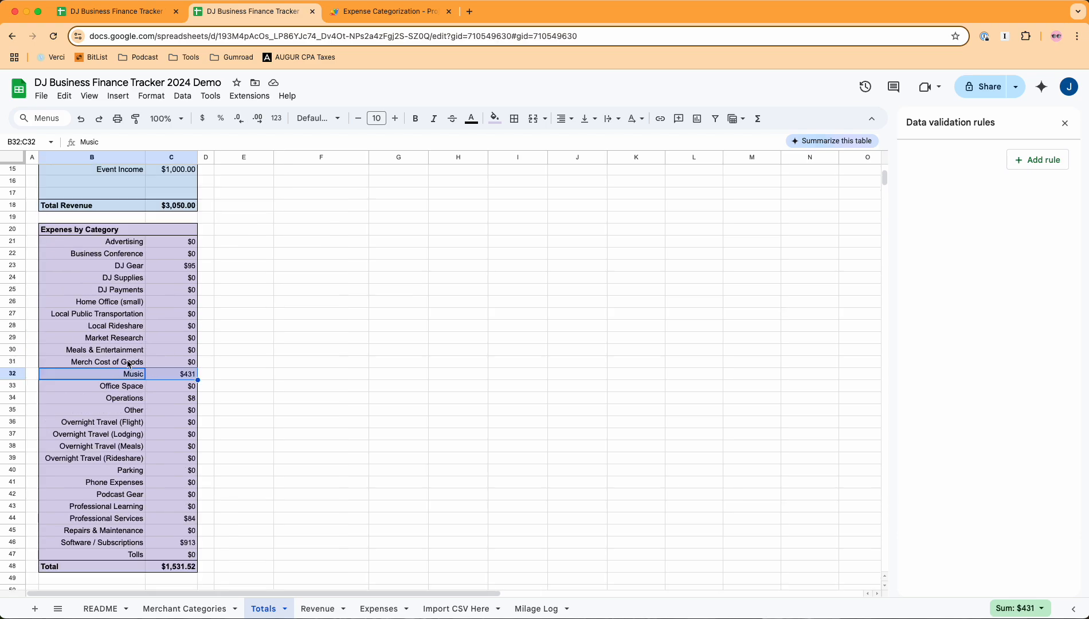
pyautogui.click(230, 376)
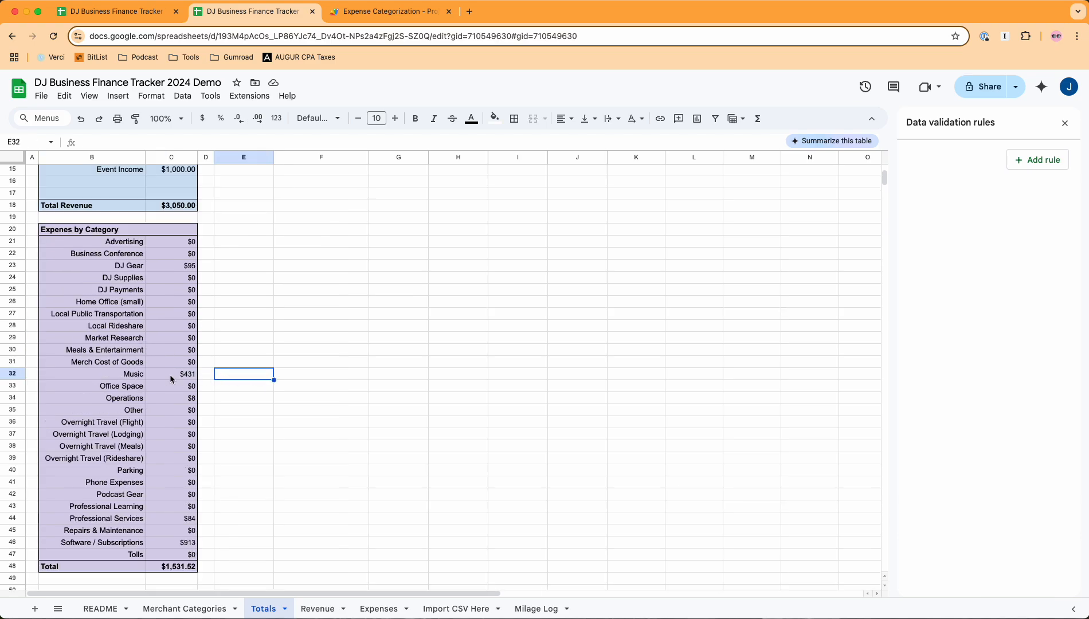
pyautogui.rightClick(16, 377)
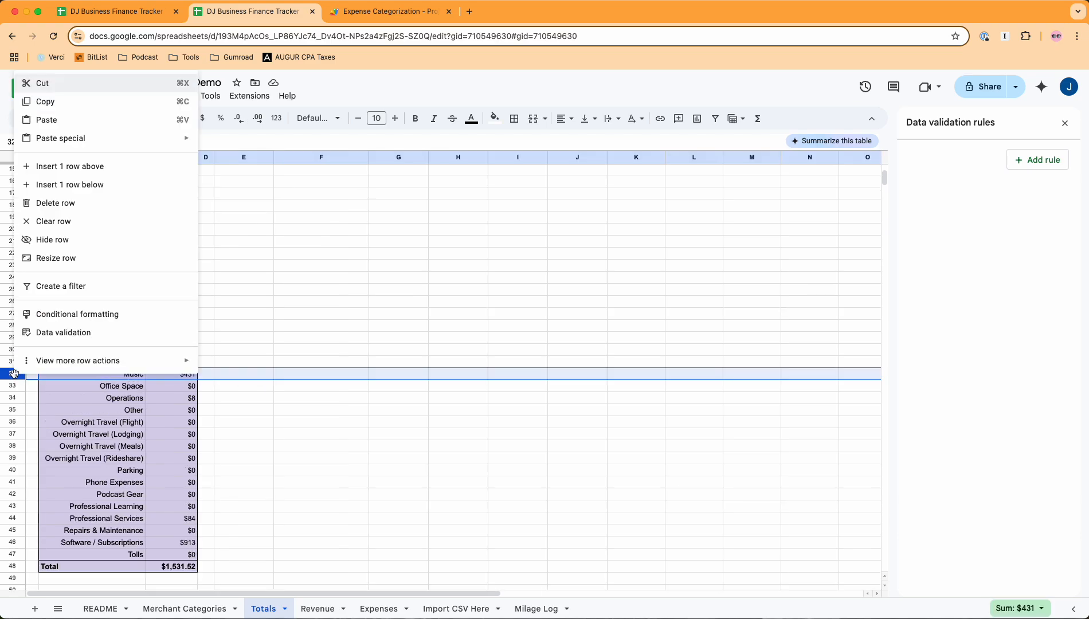
pyautogui.click(94, 186)
pyautogui.click(125, 388)
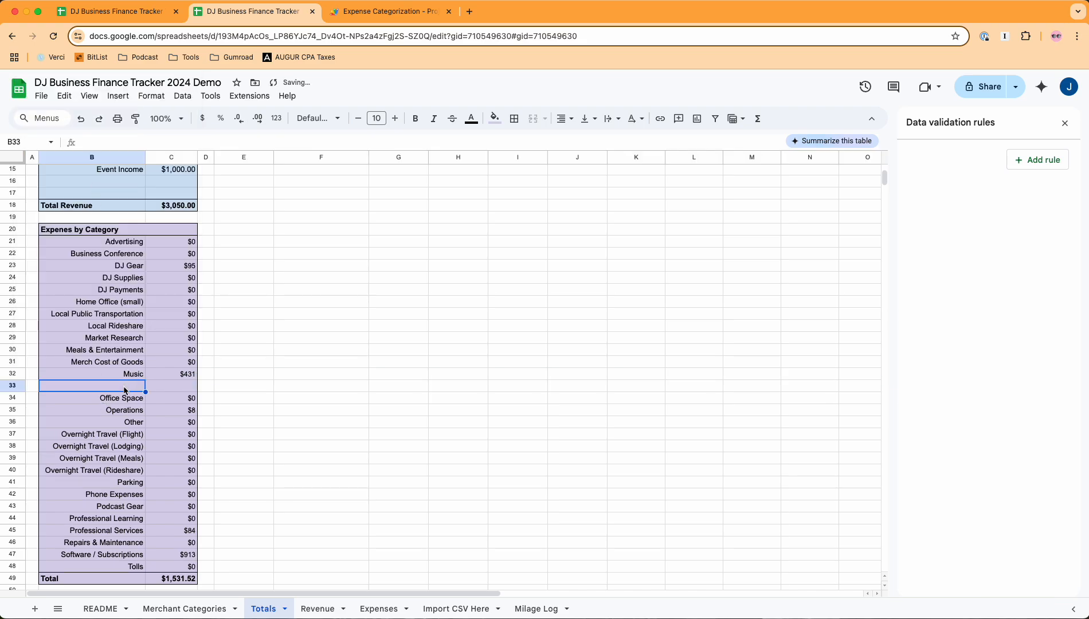
pyautogui.write('New')
pyautogui.press('Tab')
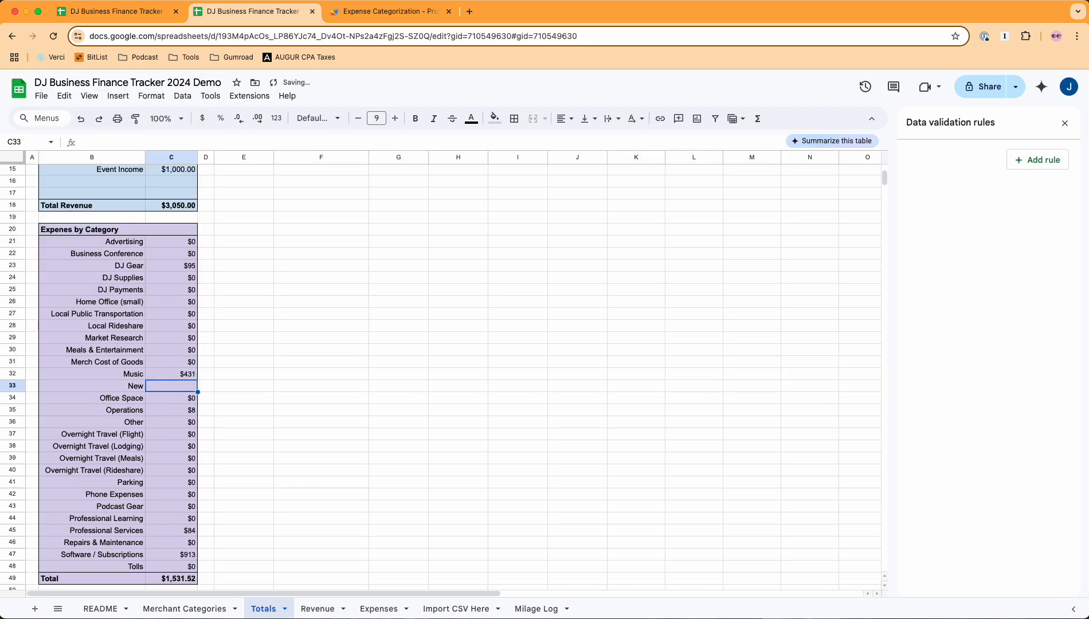
# Step: Copy the Music total's SUMIF formula in C32 down to the New category in C33
pyautogui.click(195, 375)
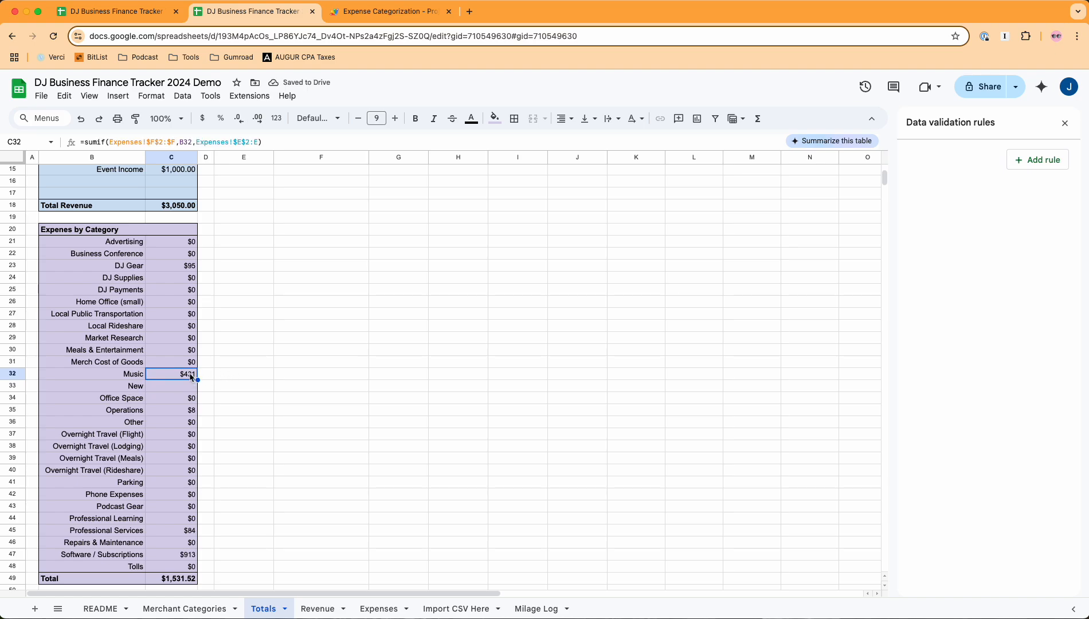
pyautogui.moveTo(198, 379); pyautogui.dragTo(199, 402)
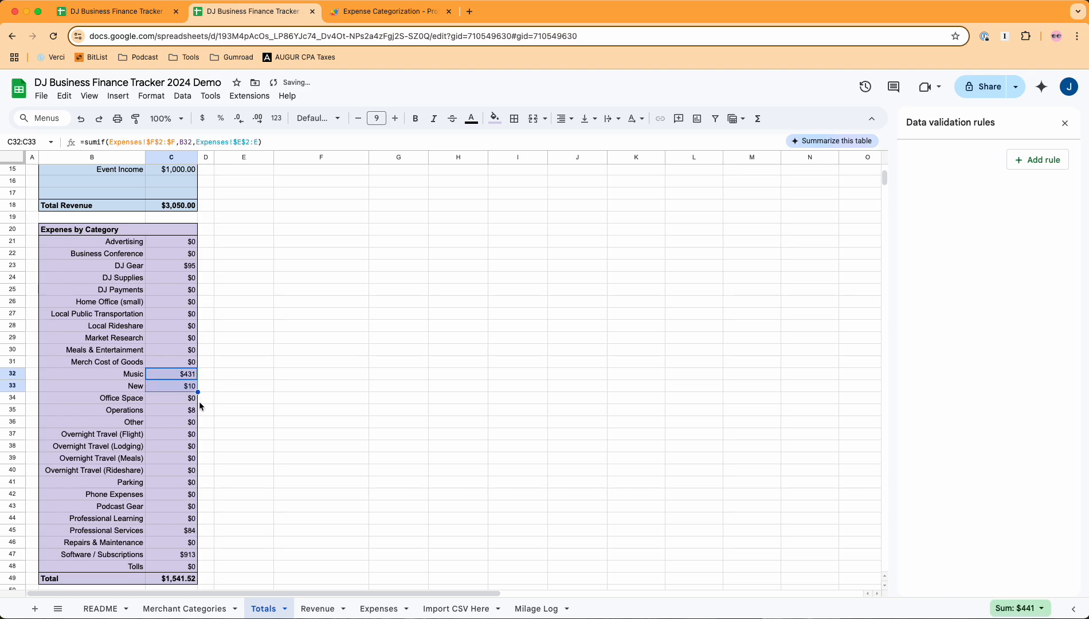
pyautogui.click(164, 384)
# Step: Rename the duplicate Event Income category in B15 of Revenue by Category to Merch Sales
pyautogui.scroll(5, 172, 395)
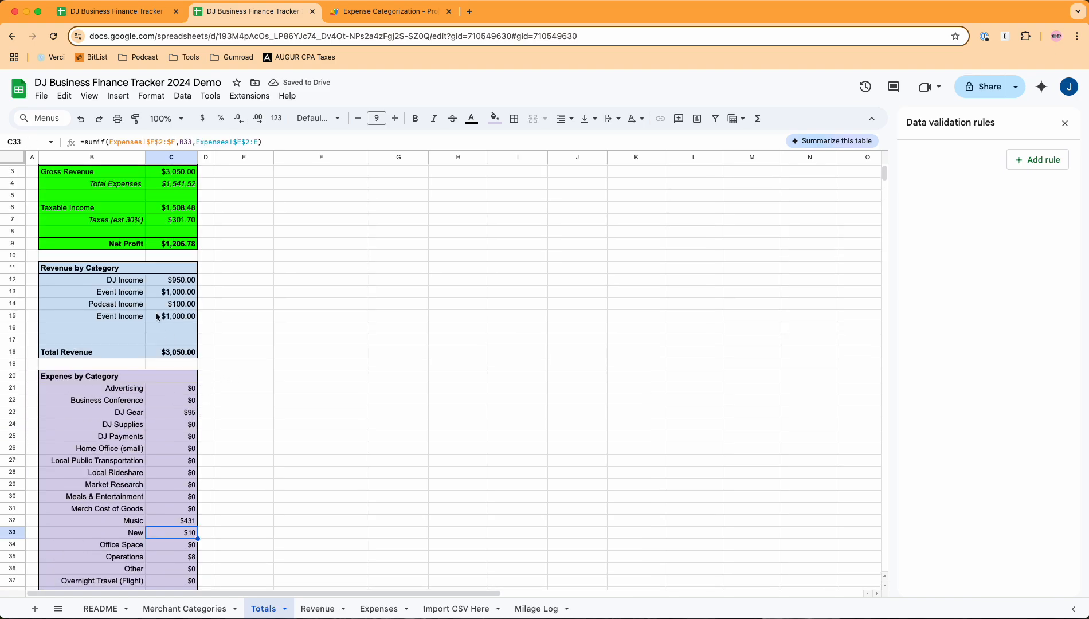
pyautogui.click(120, 319)
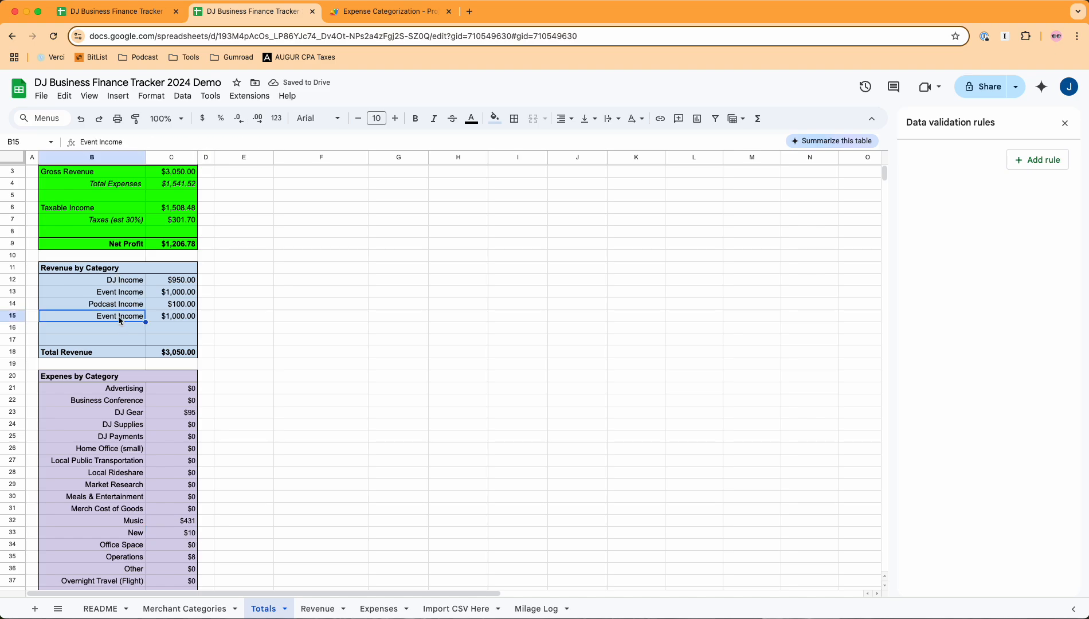
pyautogui.write('Merch Sa')
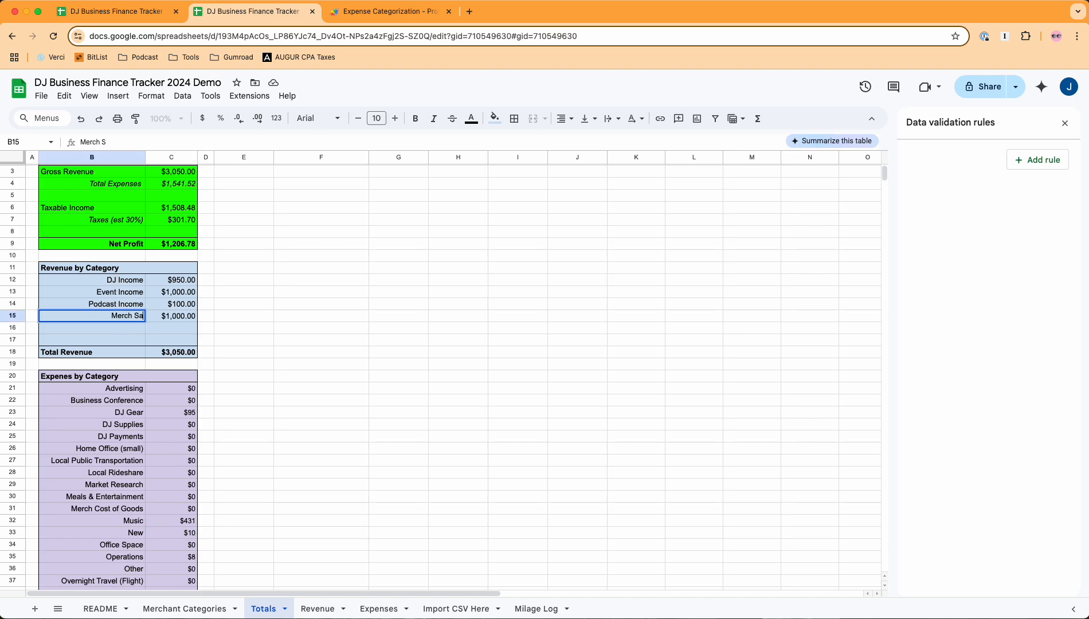
pyautogui.write('les')
pyautogui.press('Return')
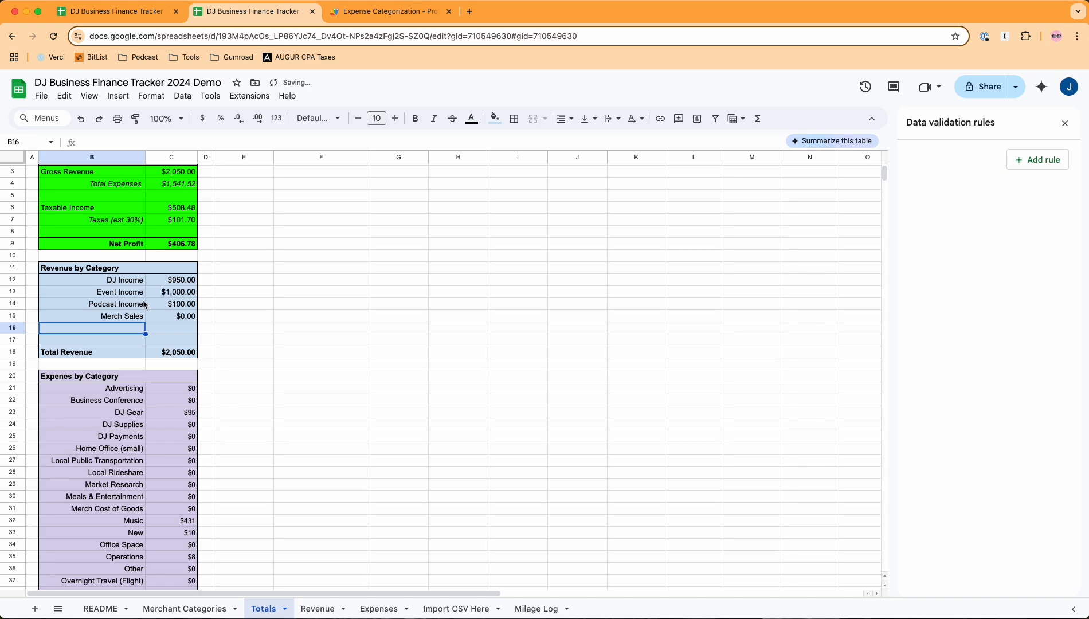
# Step: On the Revenue sheet, change the Category of the DJ Gig in row 4 to Merch Sales
pyautogui.click(318, 613)
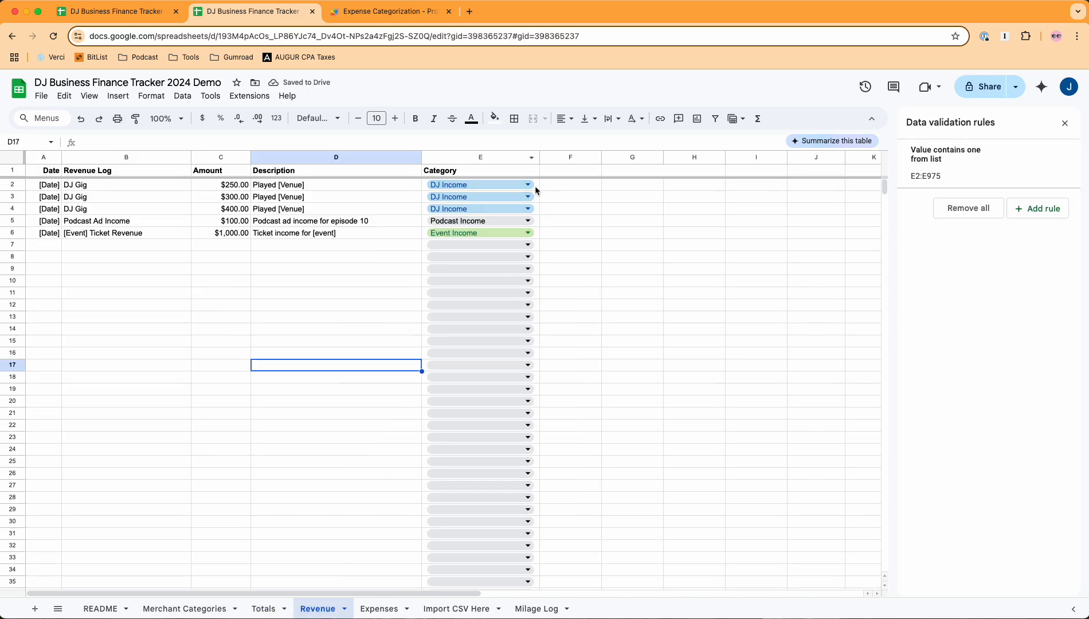
pyautogui.moveTo(535, 186); pyautogui.dragTo(501, 230)
pyautogui.click(465, 209)
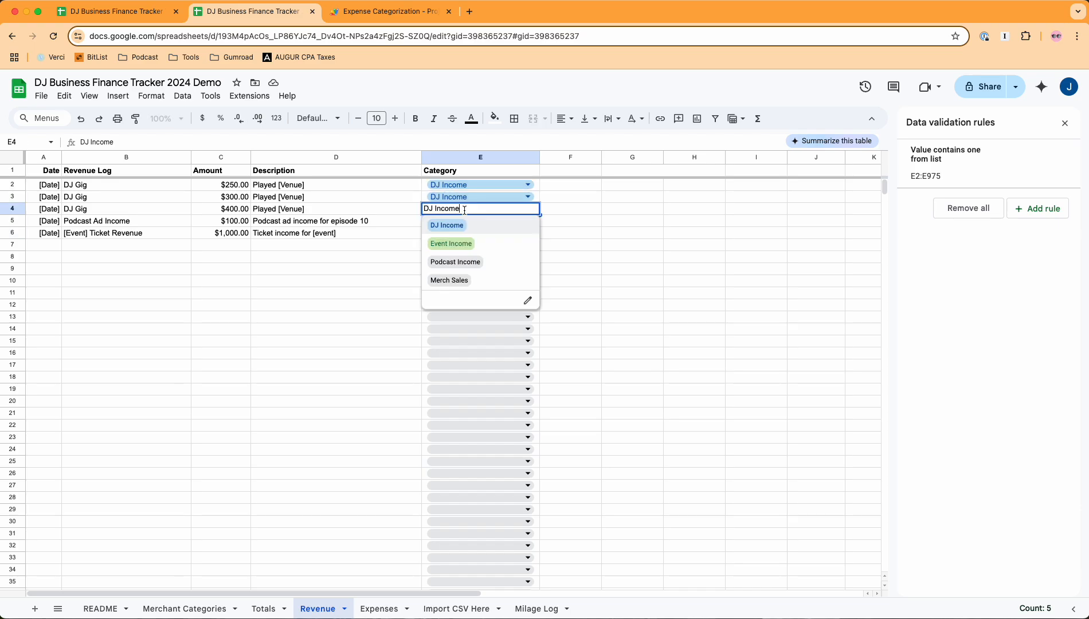
pyautogui.click(459, 280)
pyautogui.click(355, 305)
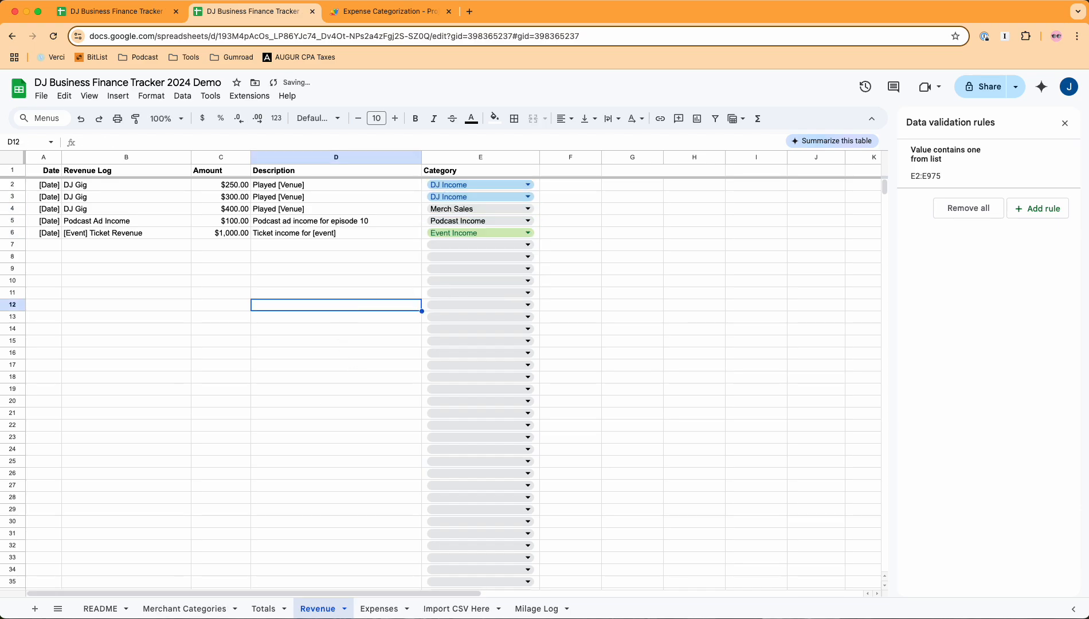
# Step: Check the revenue category totals and the Podcast Income formula on Totals, and review the Merchant Categories and Expenses sheets
pyautogui.click(264, 609)
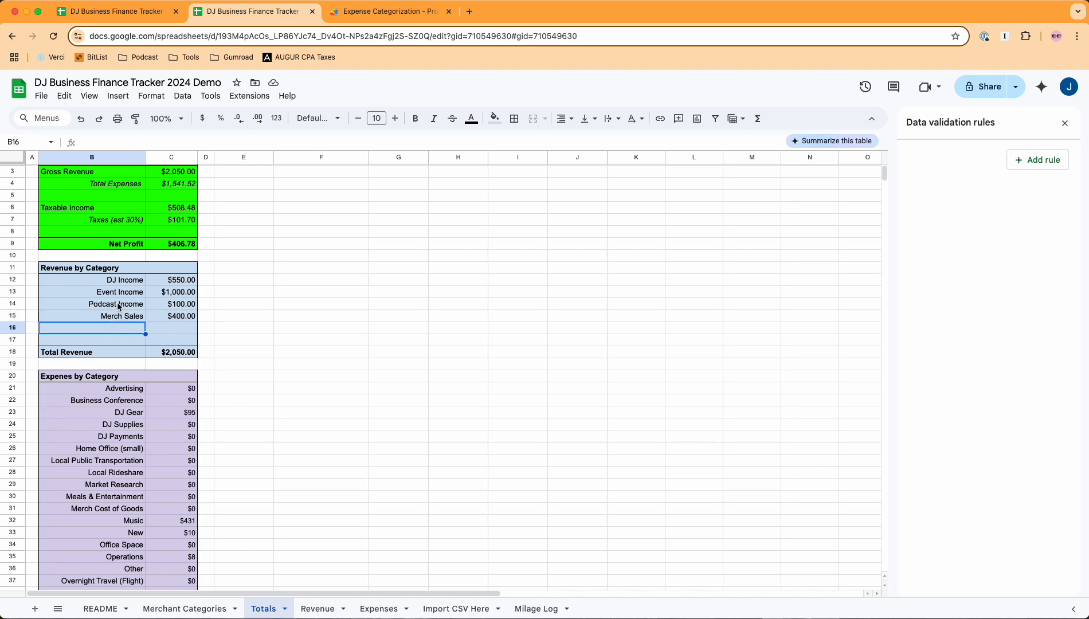
pyautogui.click(181, 307)
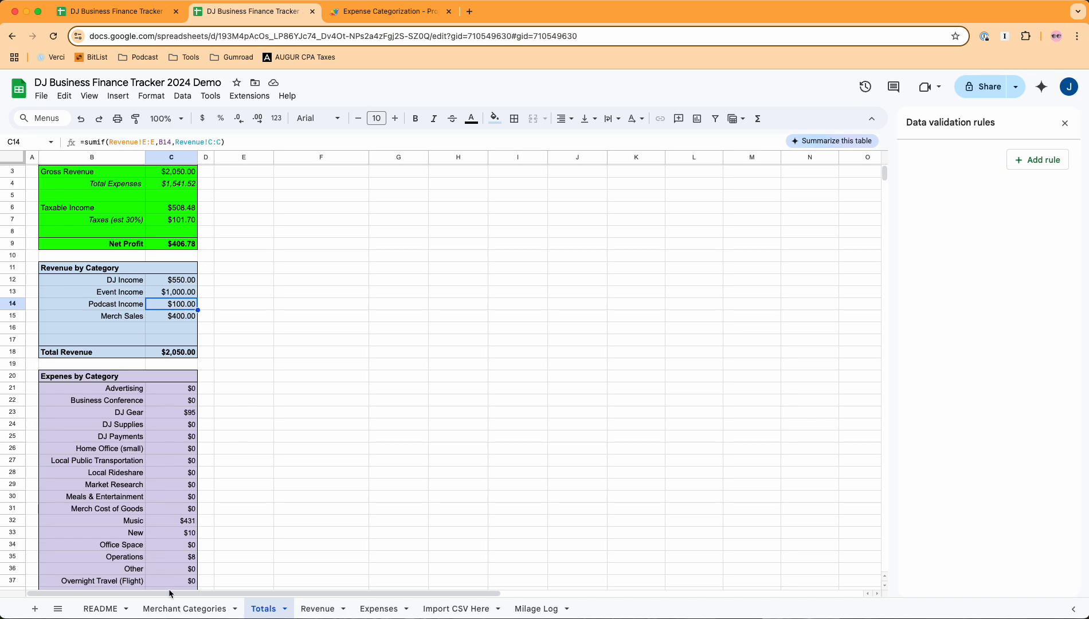
pyautogui.click(180, 610)
pyautogui.scroll(-3, 111, 494)
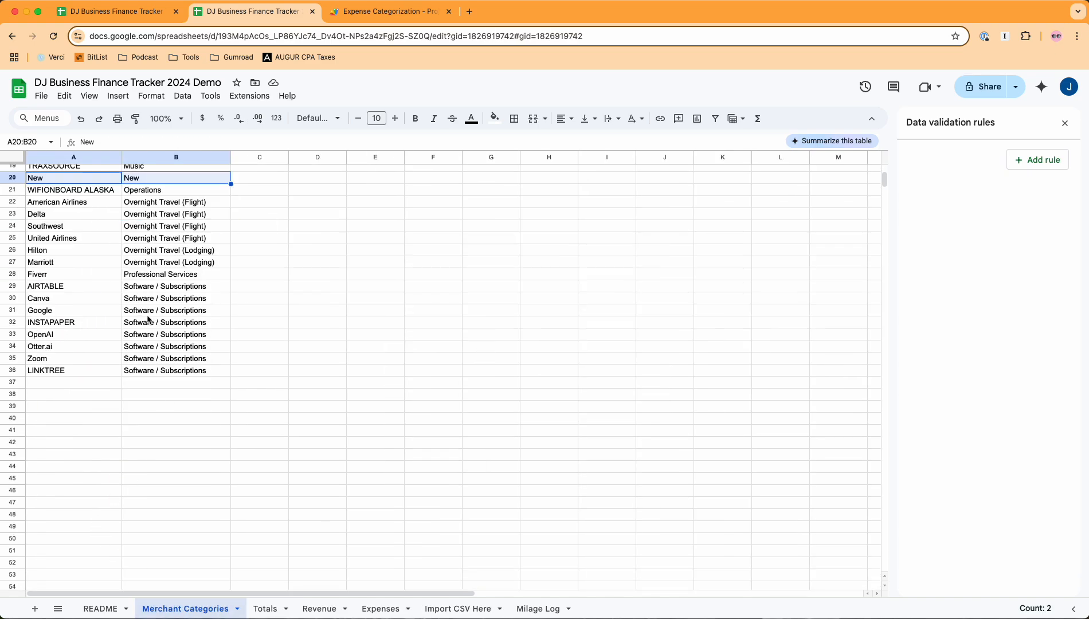
pyautogui.click(373, 610)
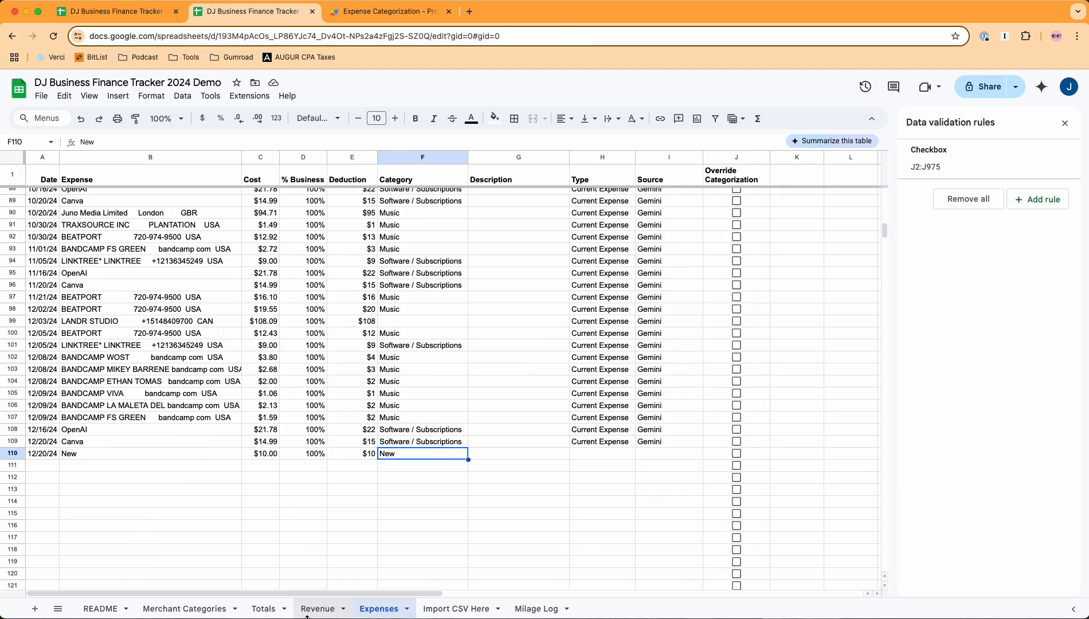
# Step: On Totals, insert a blank row below Merch Cost of Goods and select the Merch Cost of Goods formula cell C31
pyautogui.click(264, 609)
pyautogui.scroll(-1, 143, 424)
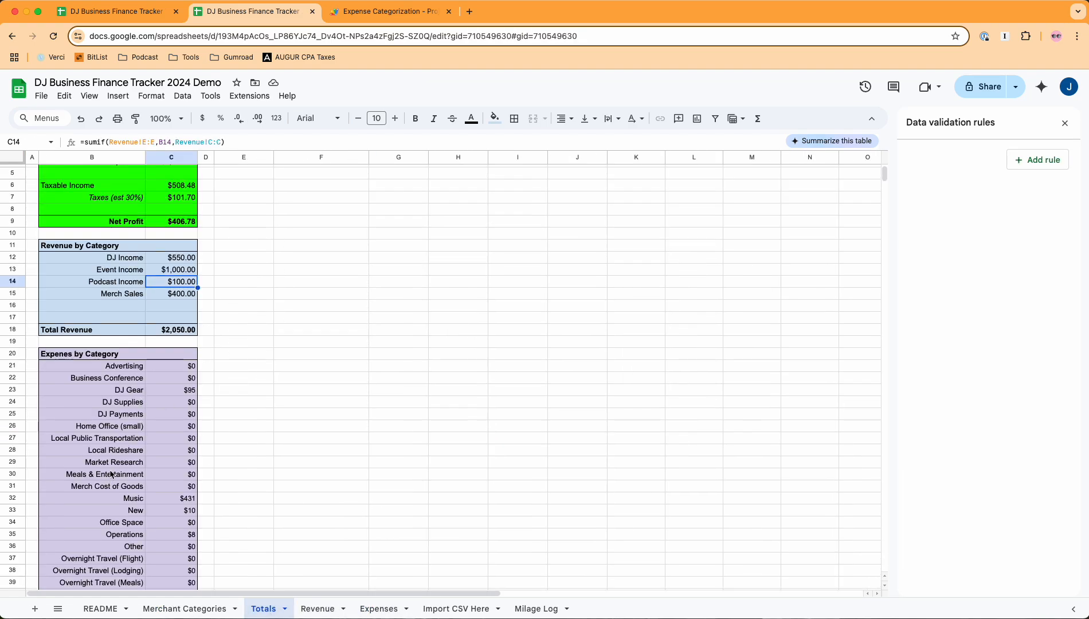
pyautogui.rightClick(14, 487)
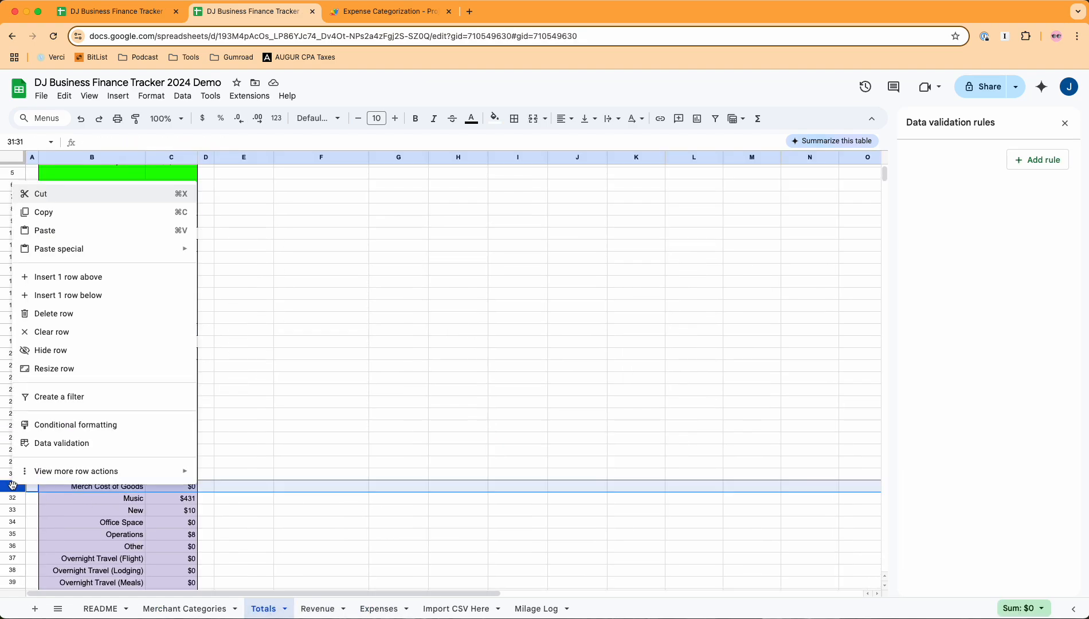
pyautogui.click(90, 295)
pyautogui.click(124, 500)
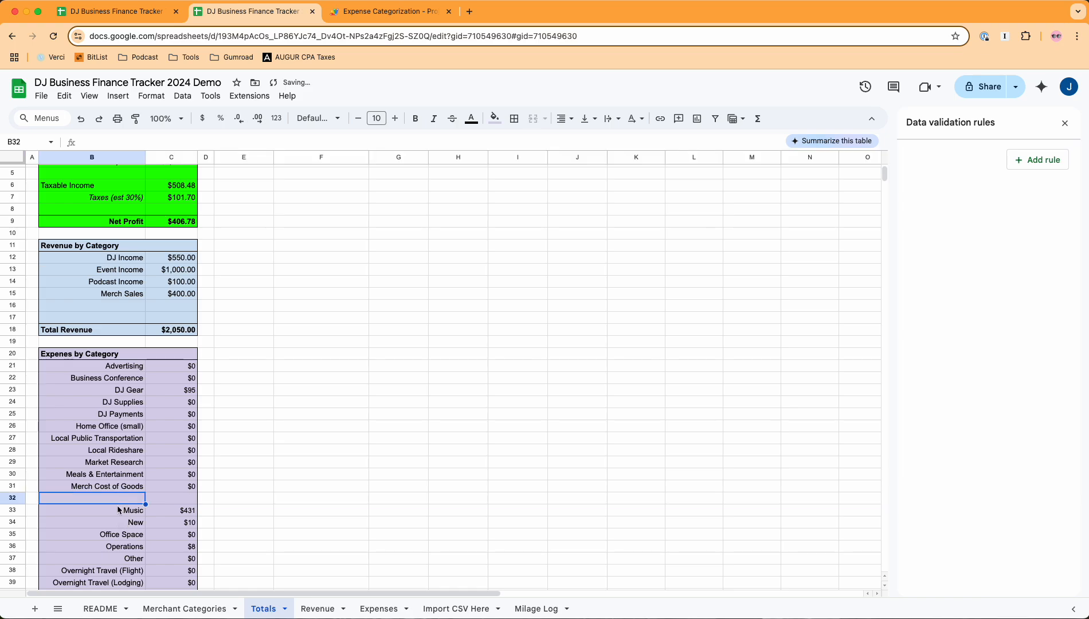
pyautogui.click(192, 489)
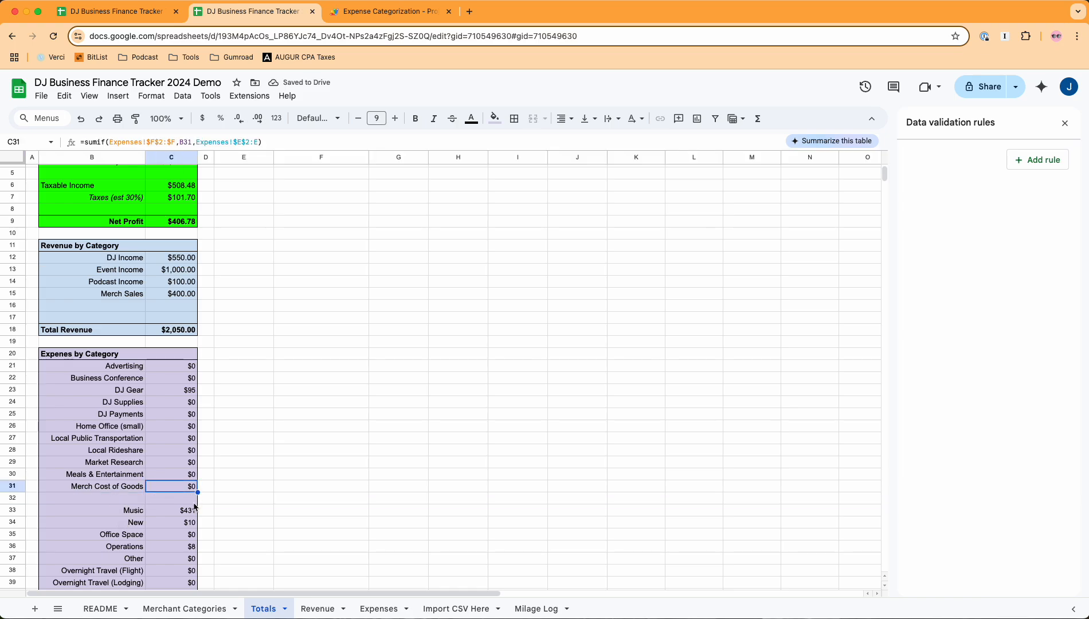
# Step: Delete the blank row 32 between Merch Cost of Goods and Music
pyautogui.click(12, 498)
pyautogui.rightClick(13, 498)
pyautogui.click(63, 330)
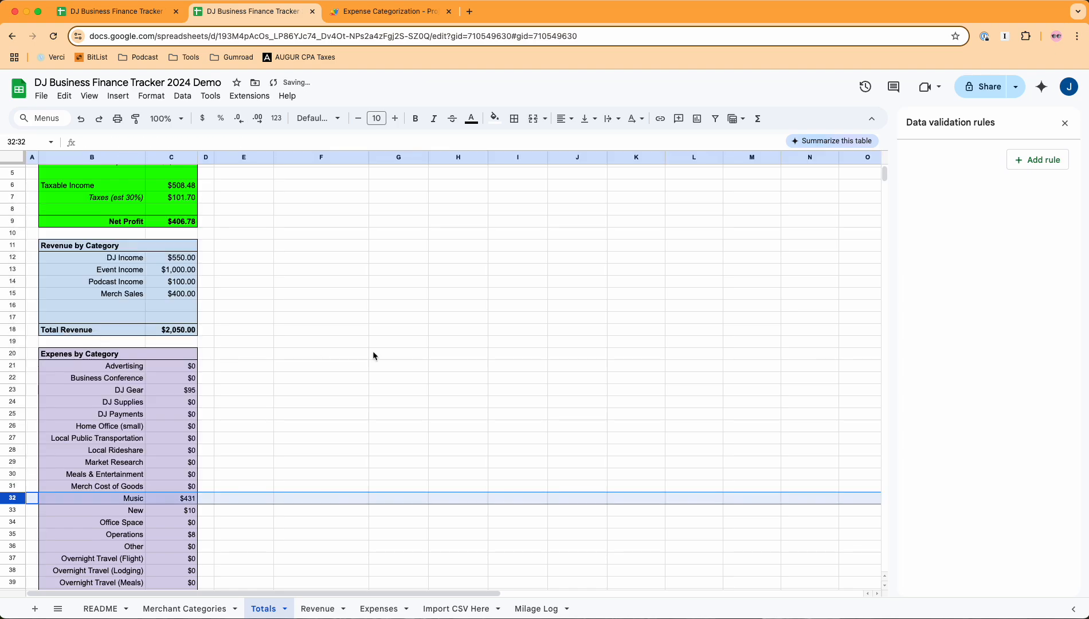
pyautogui.click(340, 381)
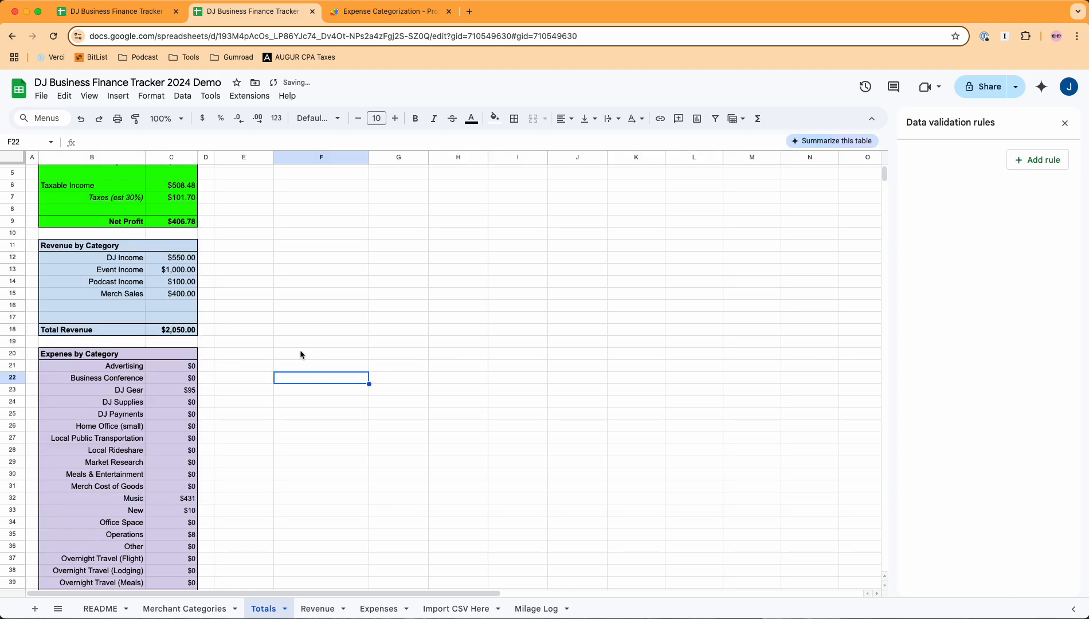